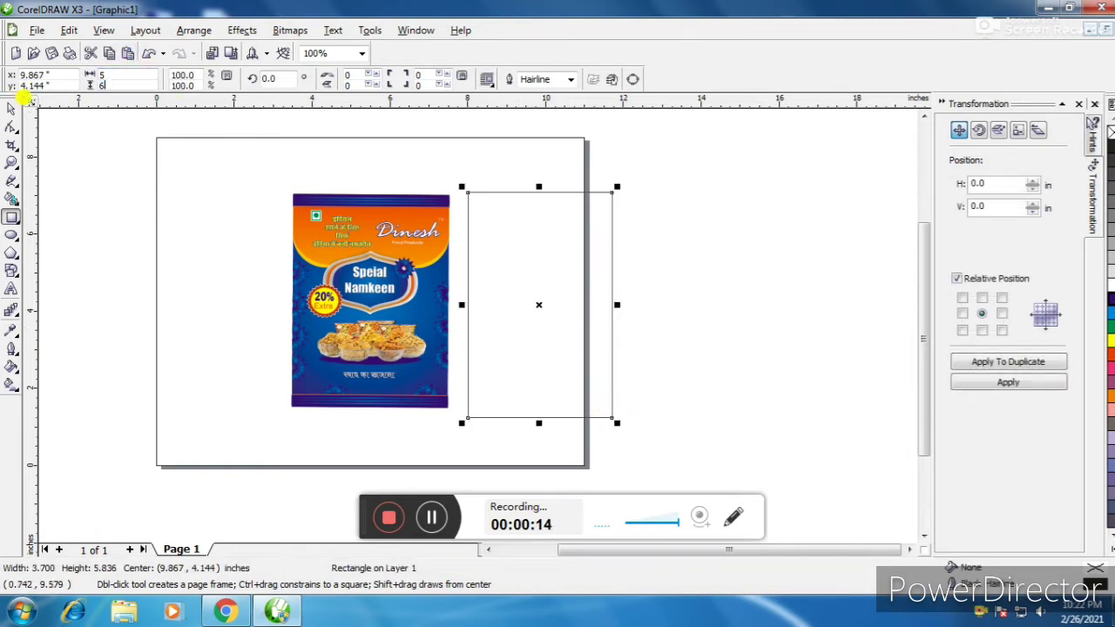
Set the rectangle's size to 5 inches wide by 6.5 inches high
key("Return")
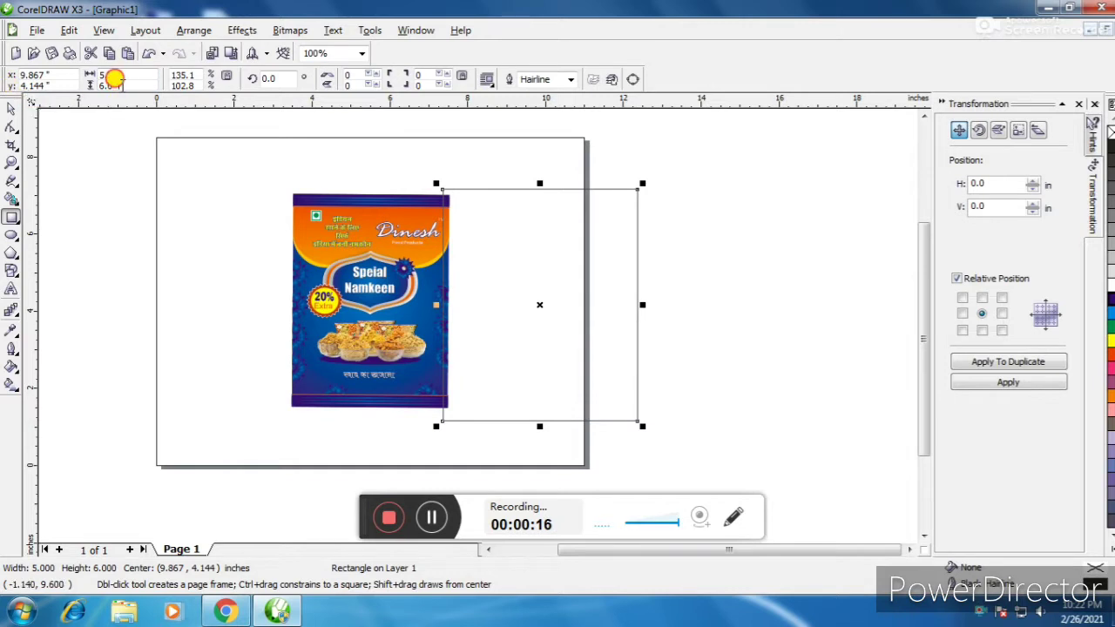
type("6.")
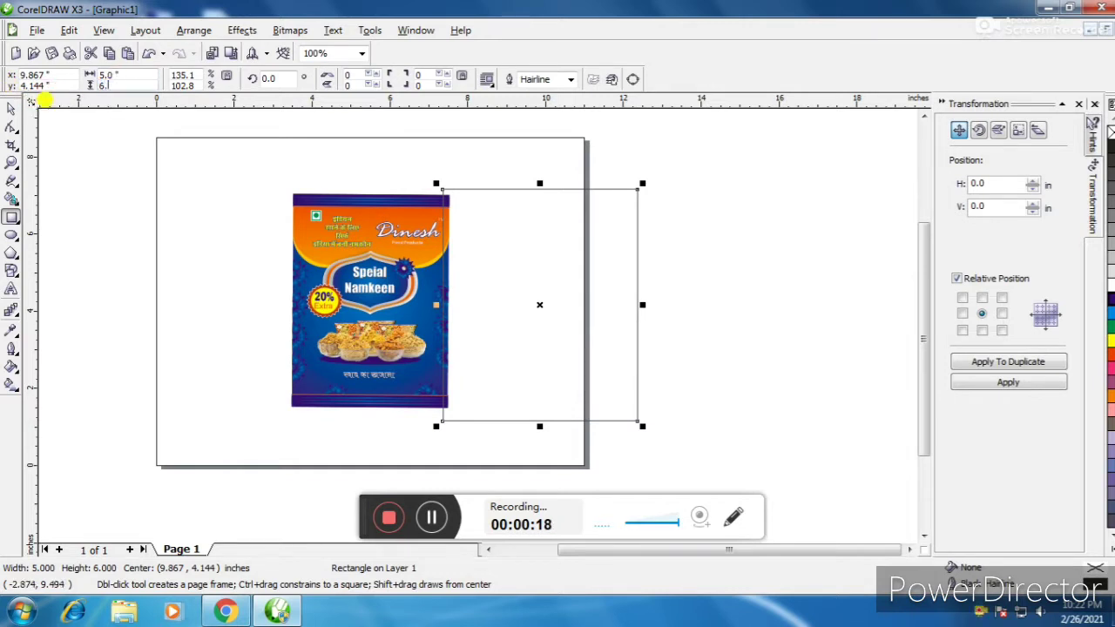
type("5")
key("Return")
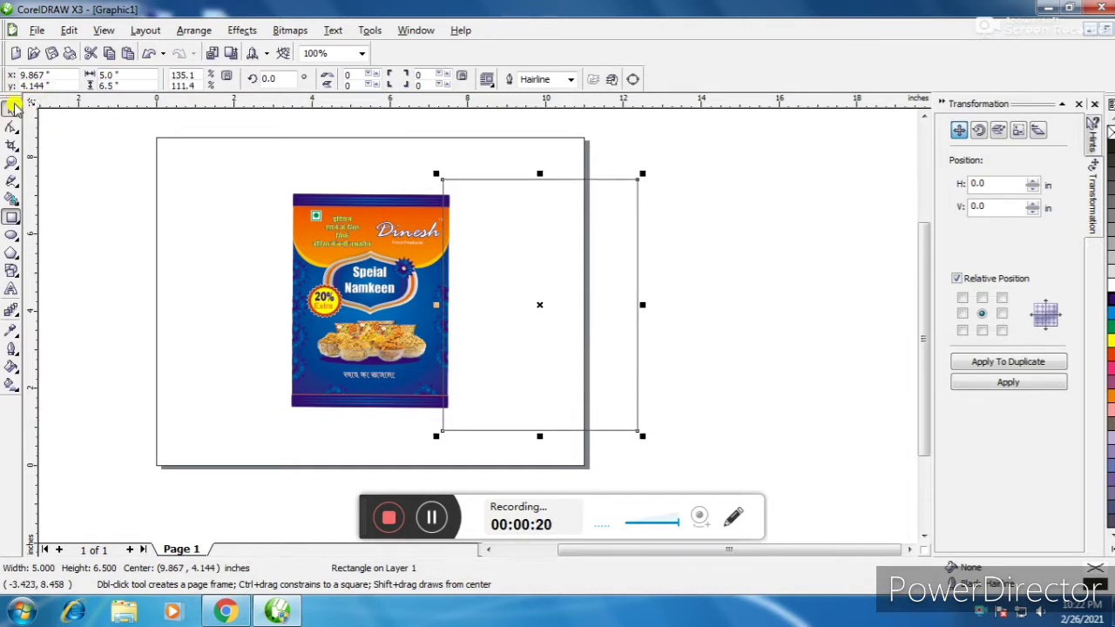
Move the rectangle off the page to its right and scale it down to about 4.29 by 5.58 inches
left_click(12, 105)
left_click_drag(552, 229, 727, 229)
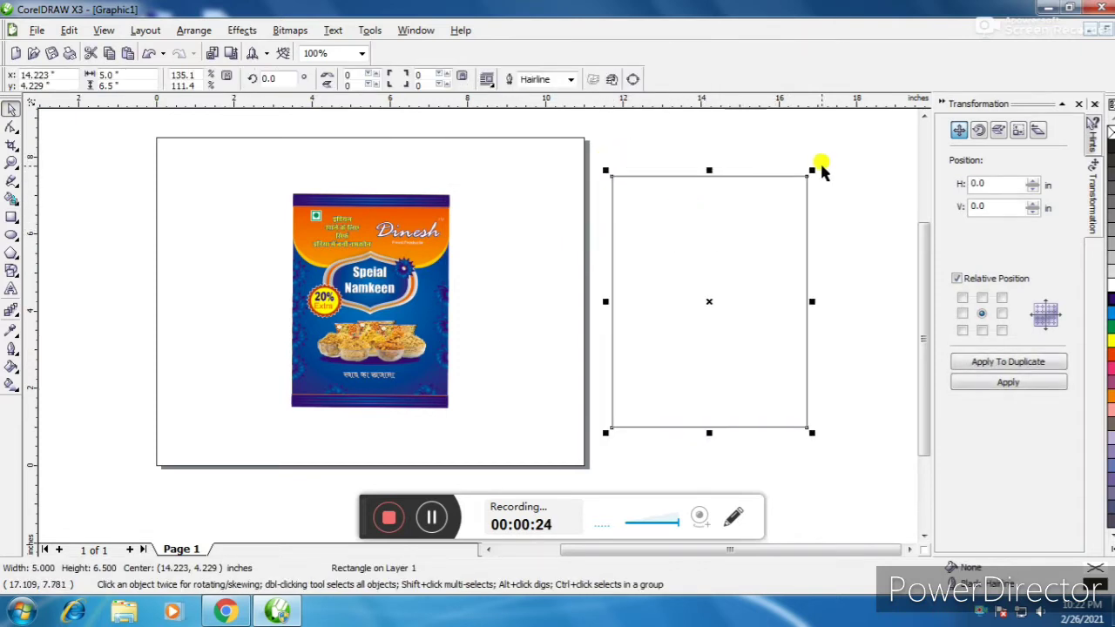
left_click_drag(810, 170, 791, 193)
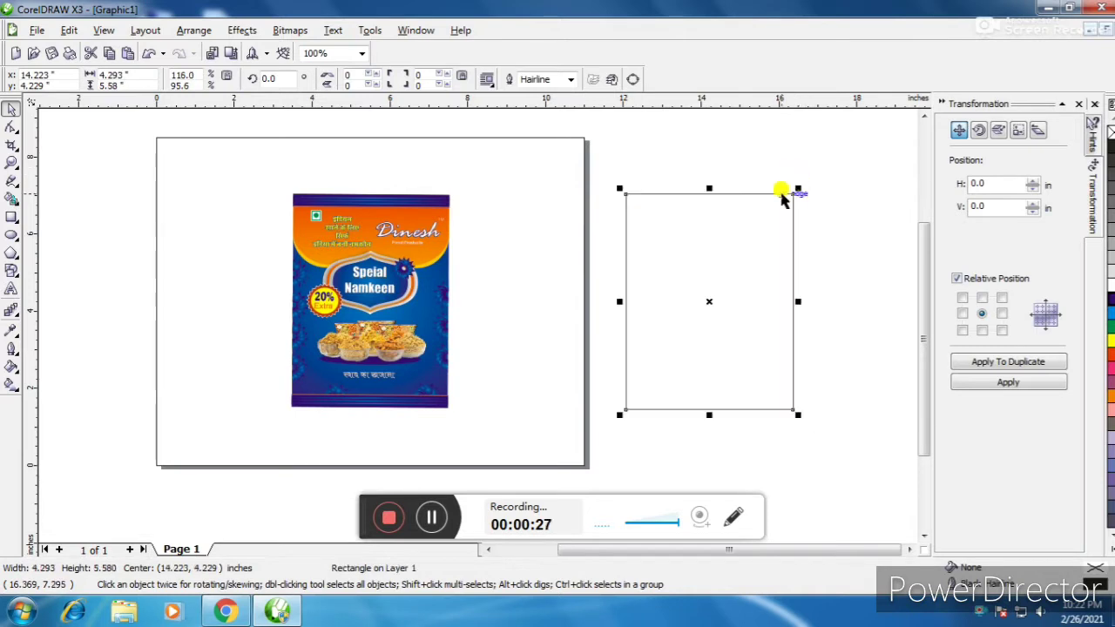
left_click_drag(697, 228, 677, 236)
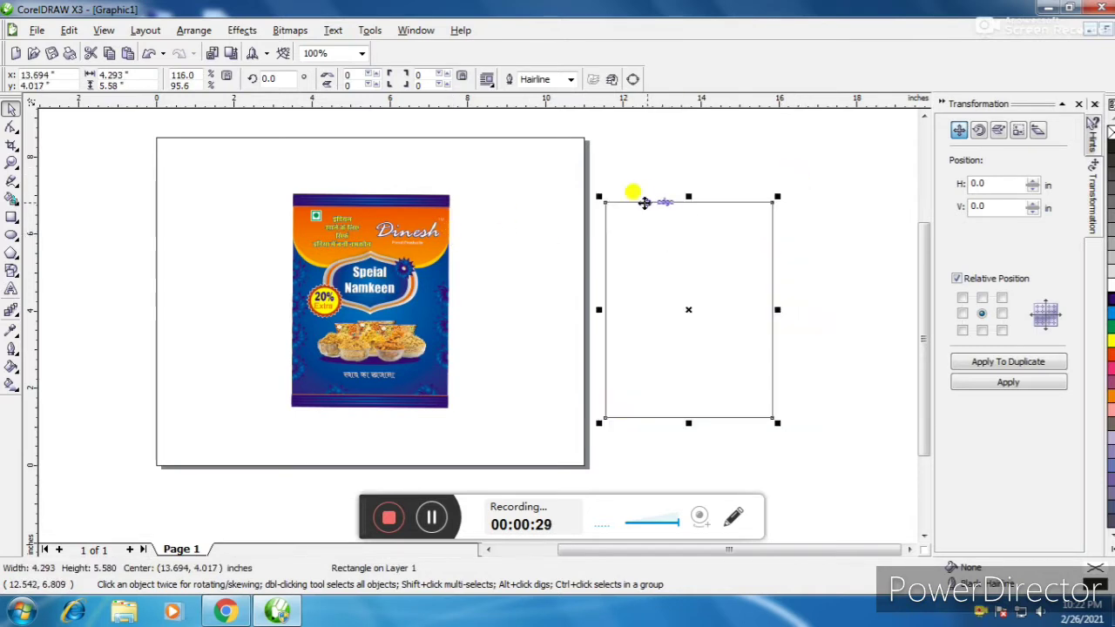
left_click(808, 245)
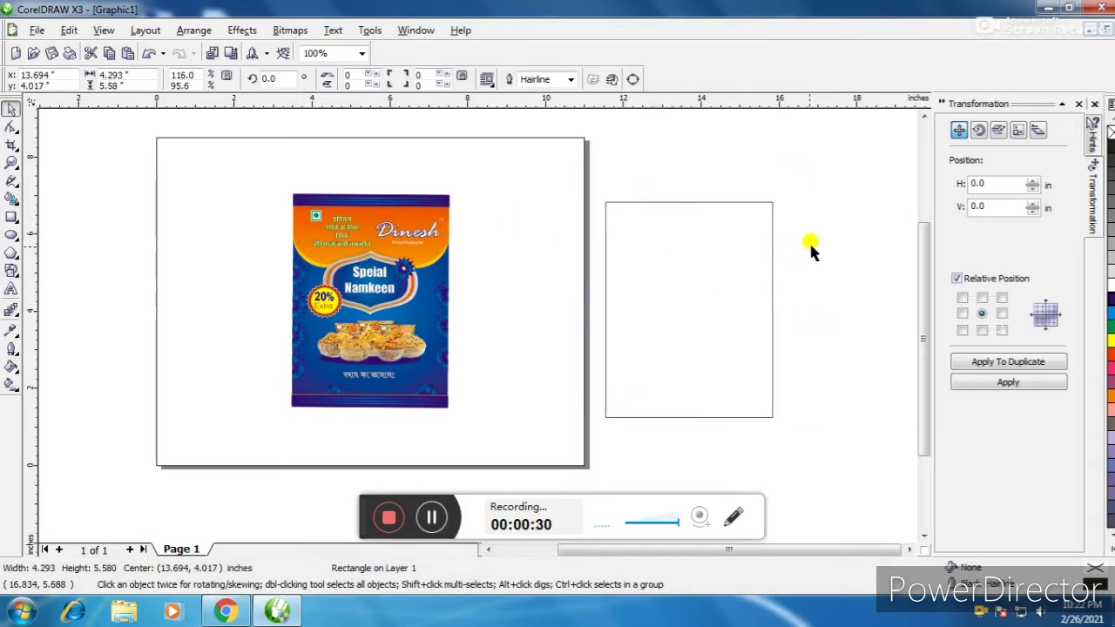
Draw a wide rectangle about 5.84 by 1.84 inches and move it to the empty area right of the packet outline
left_click(688, 265)
left_click(10, 218)
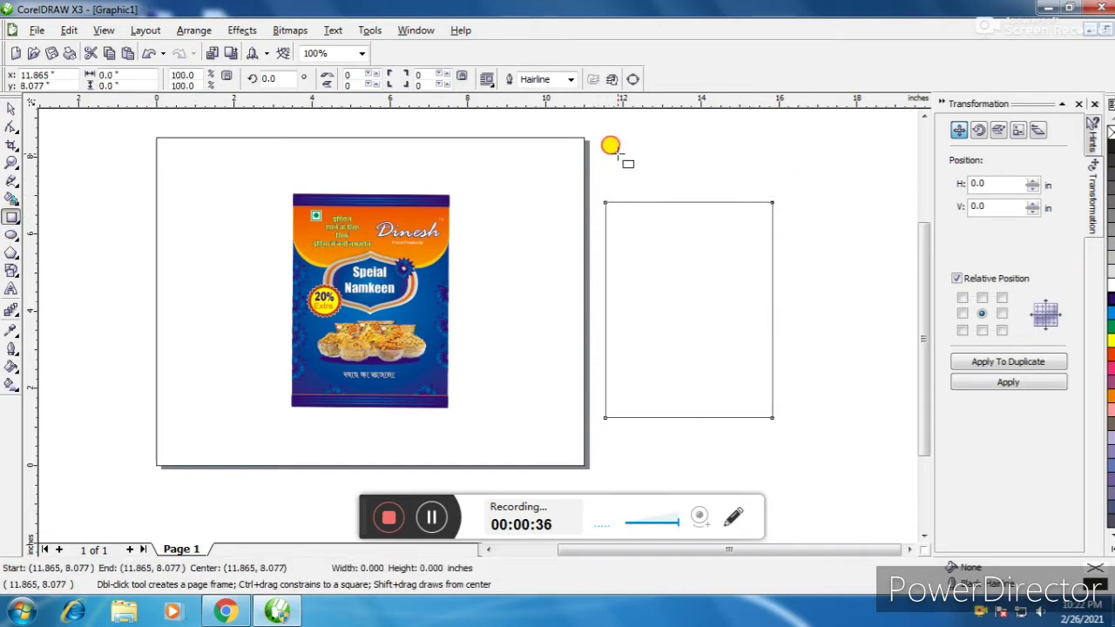
left_click_drag(618, 153, 844, 225)
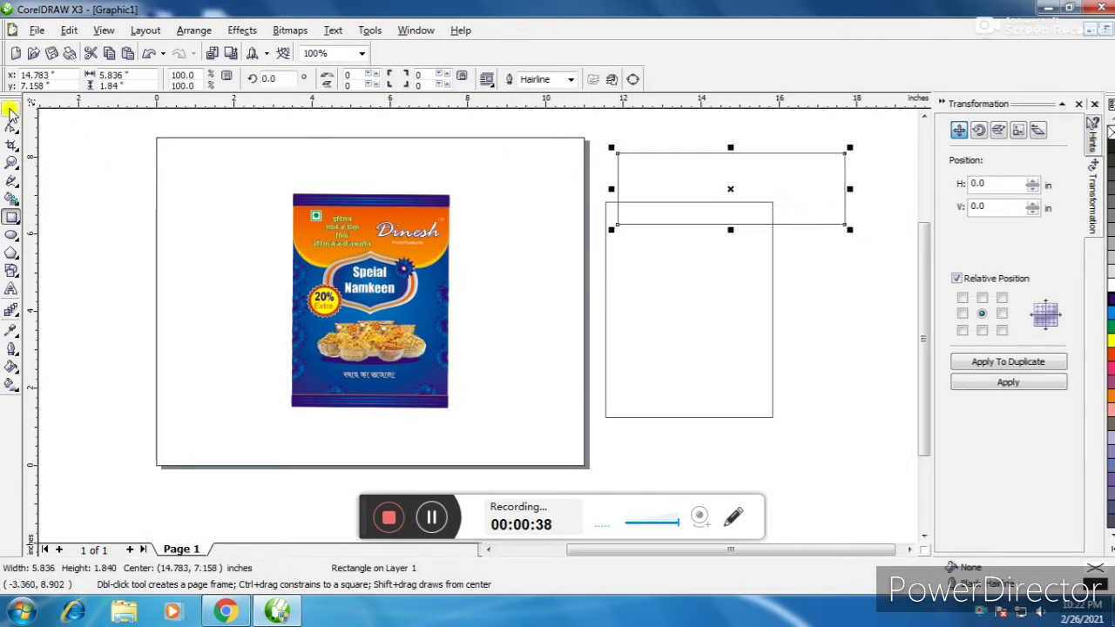
left_click(10, 109)
left_click_drag(789, 173, 766, 267)
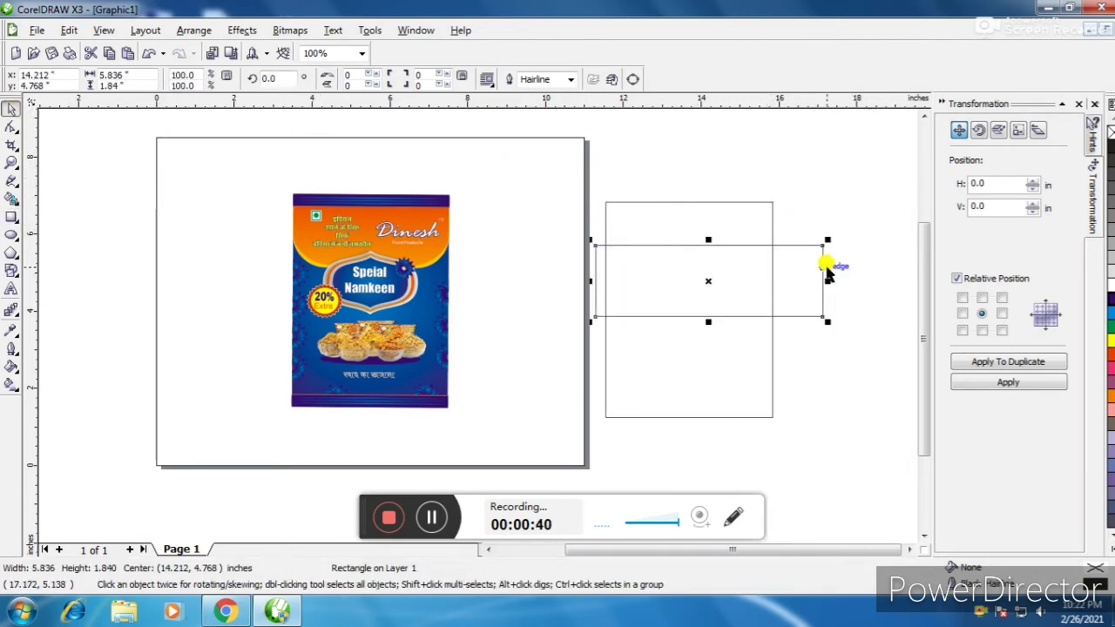
scroll(834, 258, "down", 2)
left_click_drag(443, 316, 609, 287)
scroll(610, 286, "up", 2)
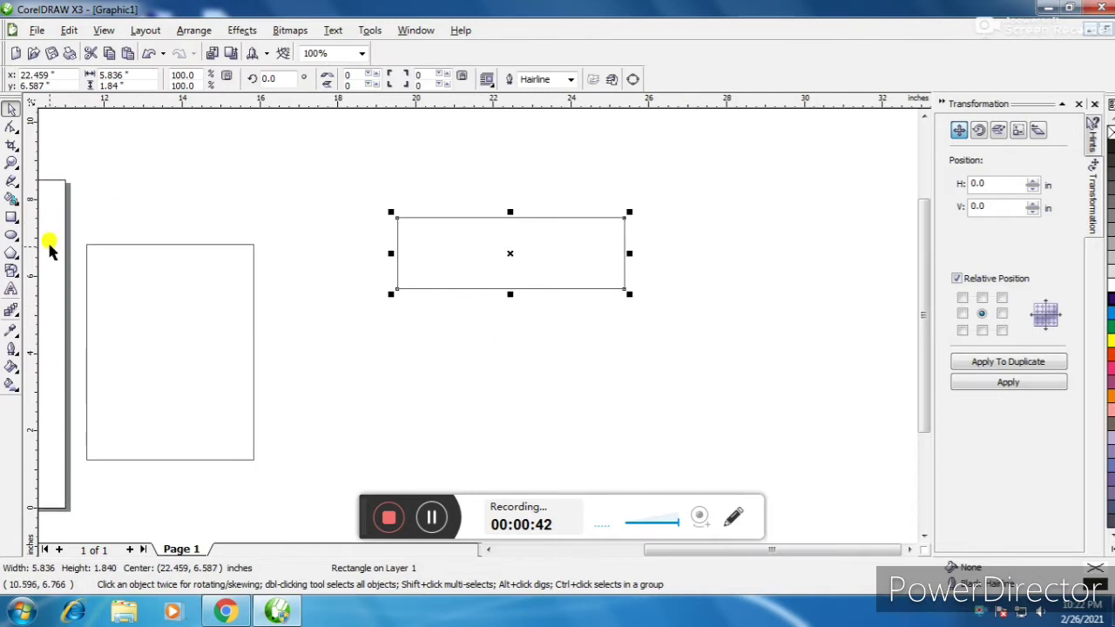
Draw another rectangle over the wide one and set its size to 4 by 4 inches
left_click(10, 217)
left_click_drag(439, 198, 574, 307)
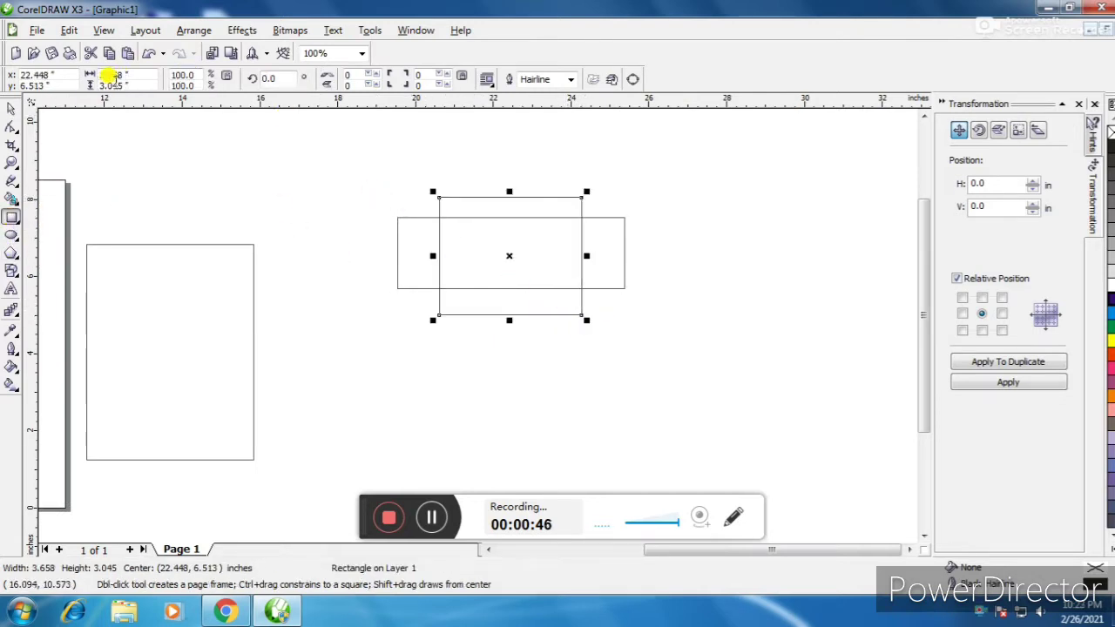
left_click_drag(142, 76, 74, 79)
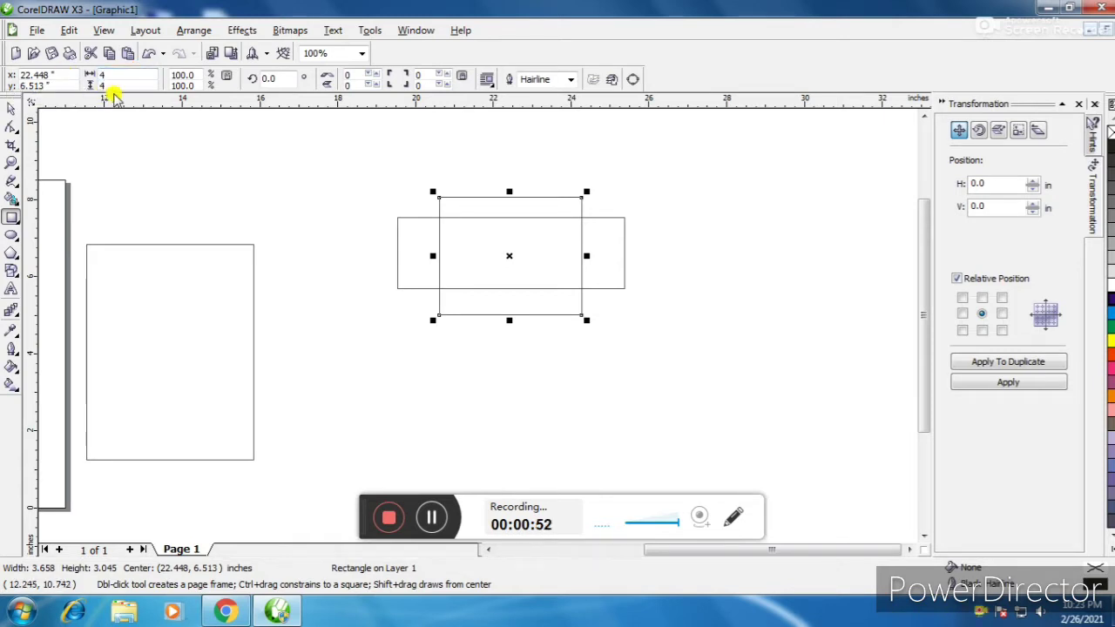
key("Return")
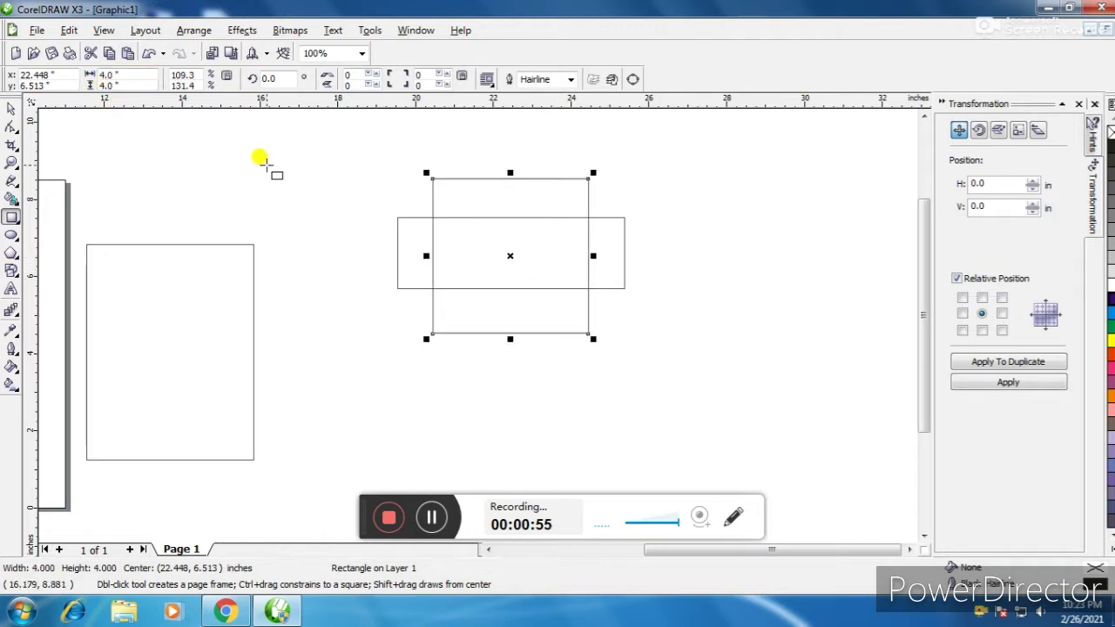
Select the 4-inch square and the wide rectangle and align their centres horizontally and vertically
left_click(11, 105)
scroll(572, 292, "up", 3)
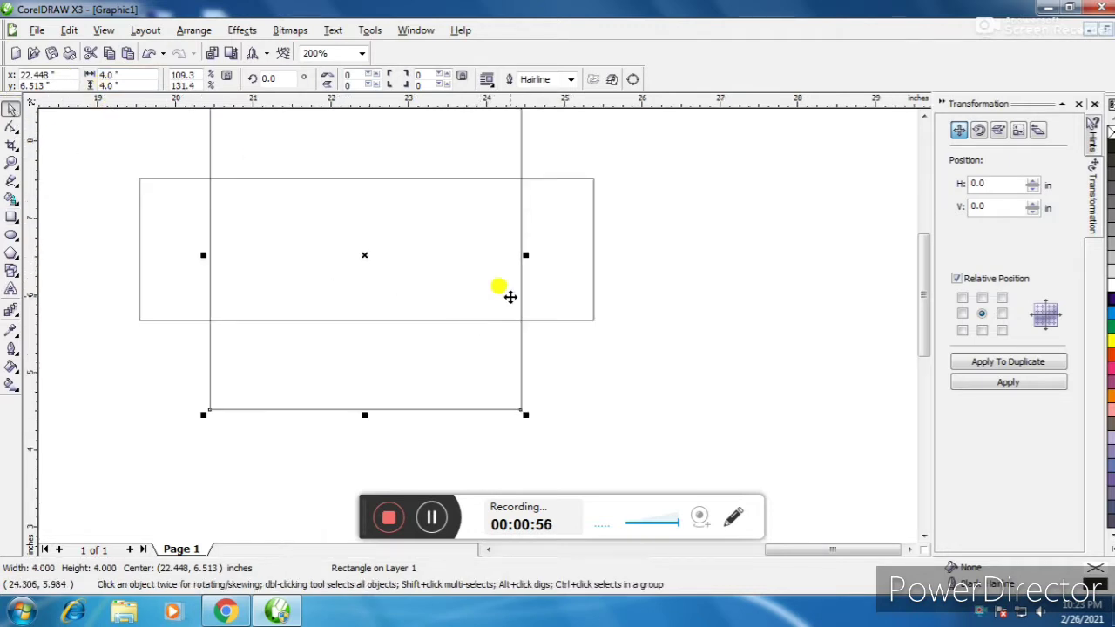
left_click(572, 247)
scroll(488, 244, "down", 1)
key("ctrl+a")
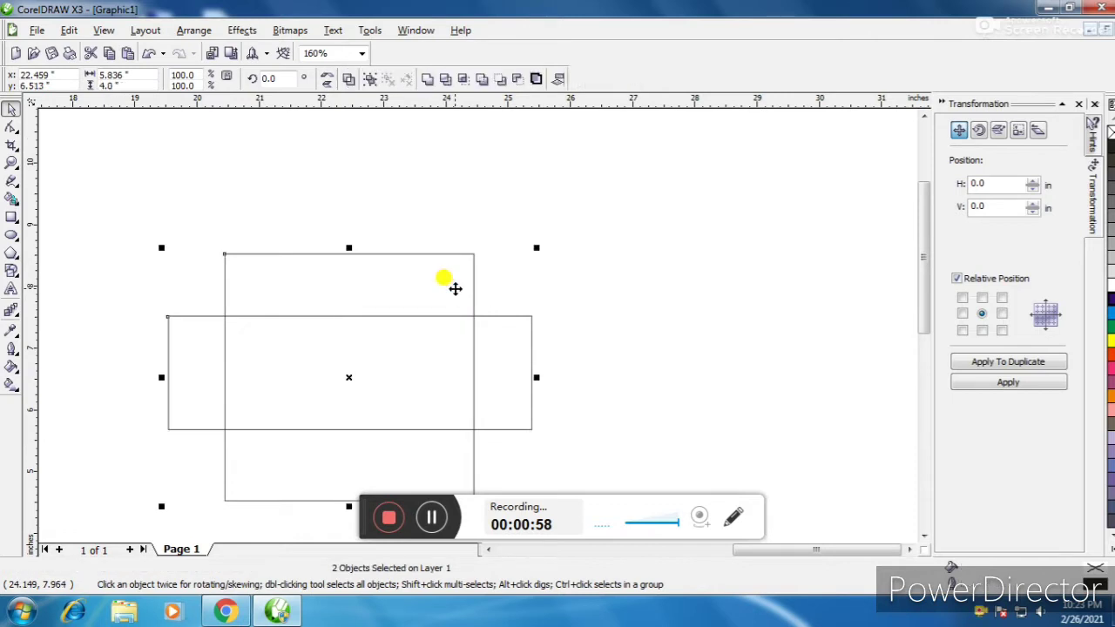
scroll(450, 288, "down", 2)
left_click(468, 397)
left_click(468, 392)
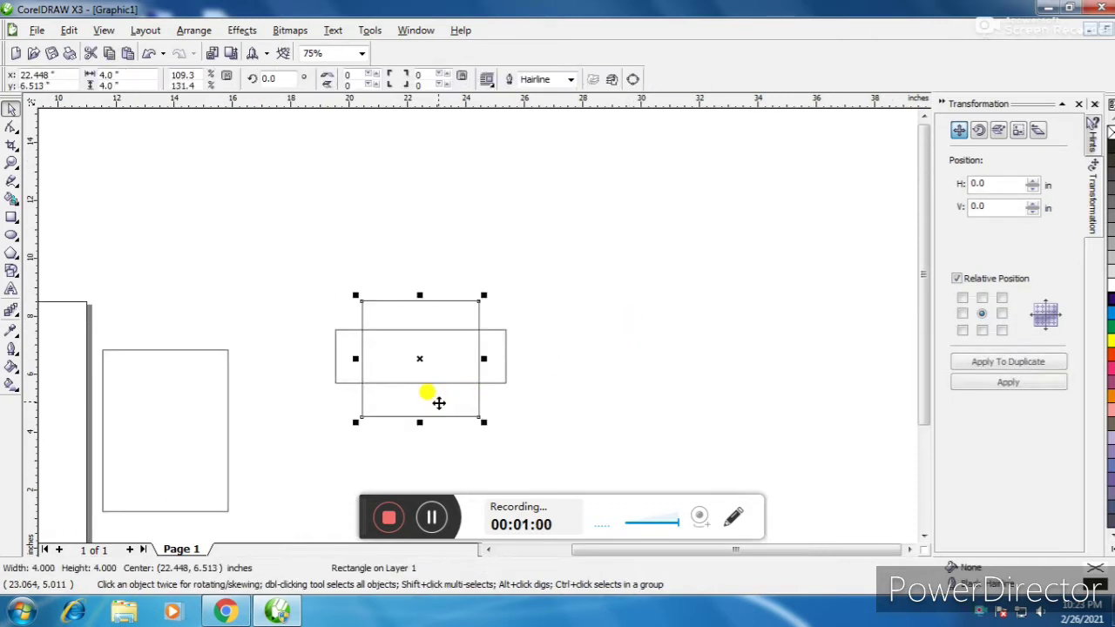
left_click_drag(552, 258, 285, 459)
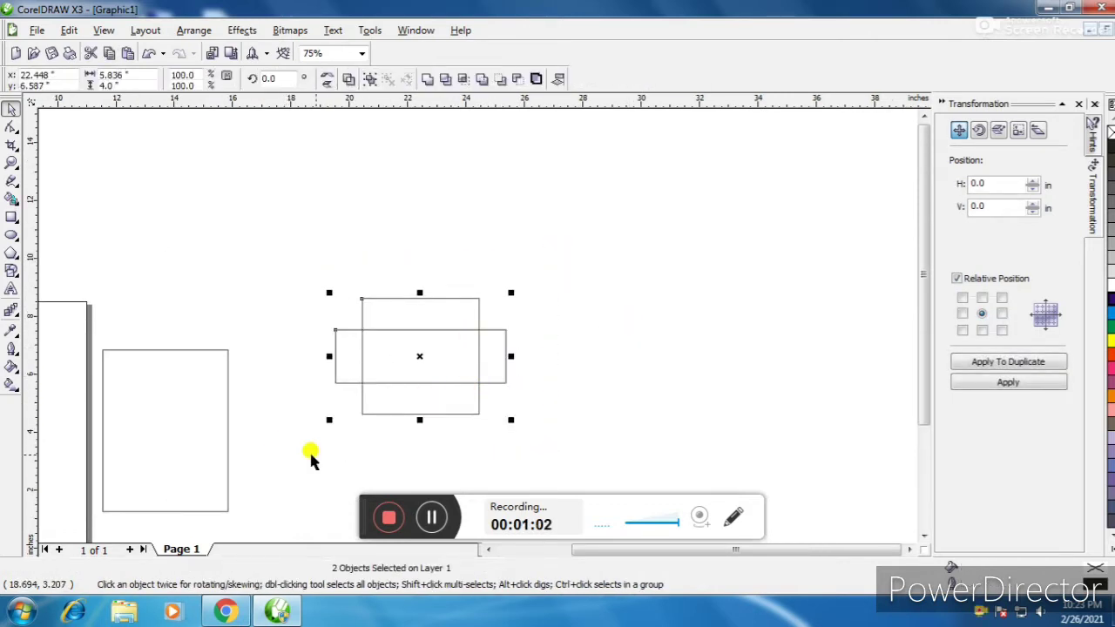
left_click(478, 340)
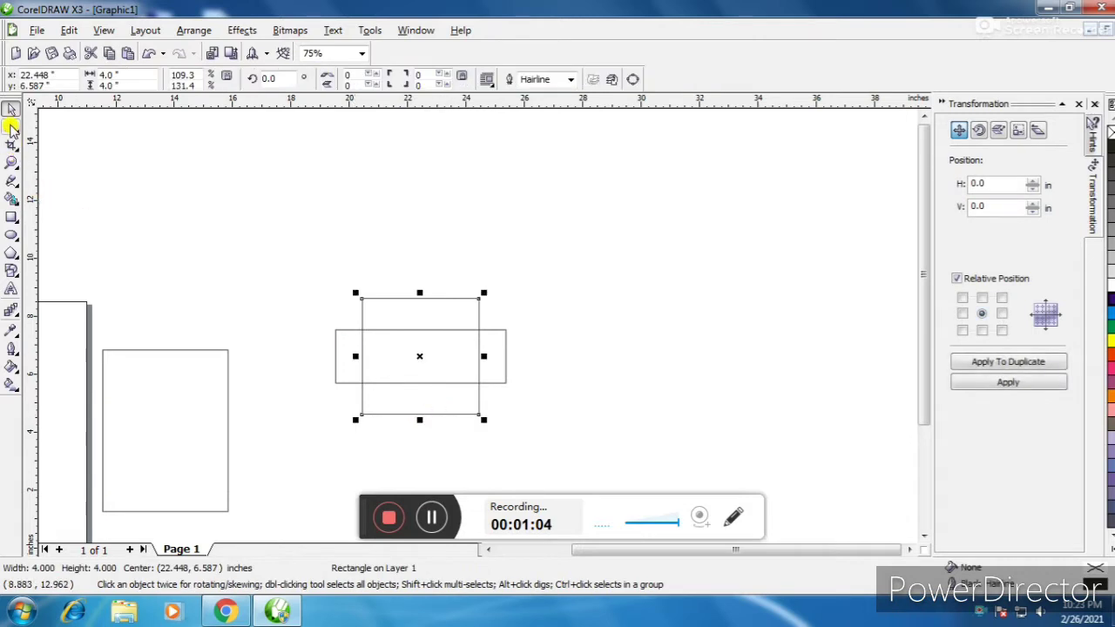
Round all corners of the 4-inch square with the Shape tool, keeping a short straight stretch on each side
left_click(11, 126)
scroll(477, 329, "up", 2)
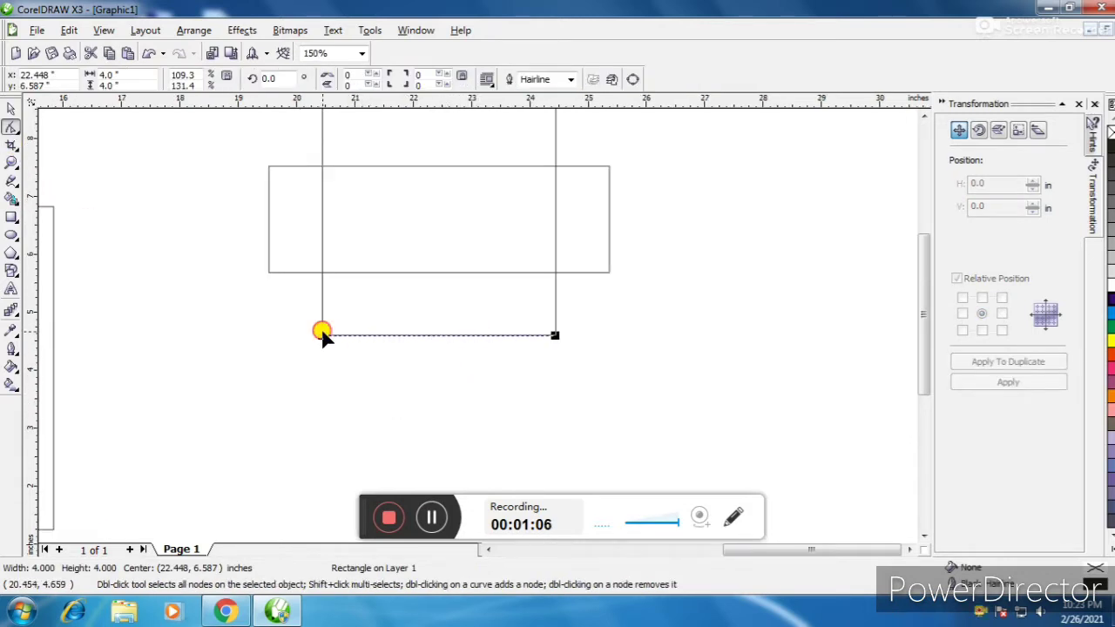
left_click_drag(321, 332, 373, 311)
Round the wide rectangle's corners fully to 100 with the Shape tool so both ends become semicircles
left_click(269, 273)
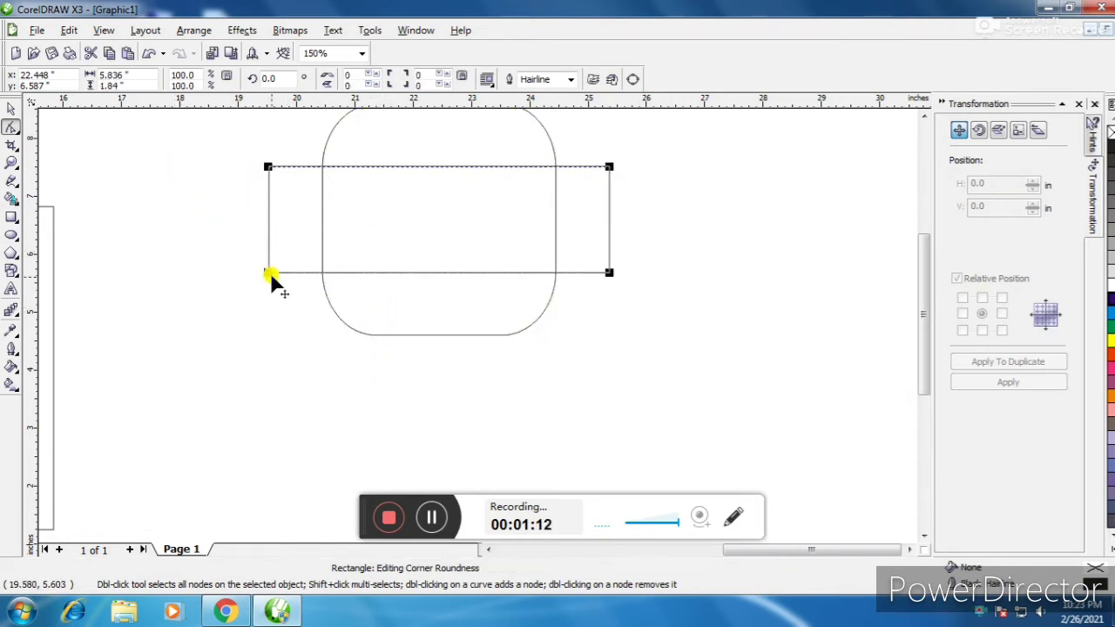
left_click(269, 272)
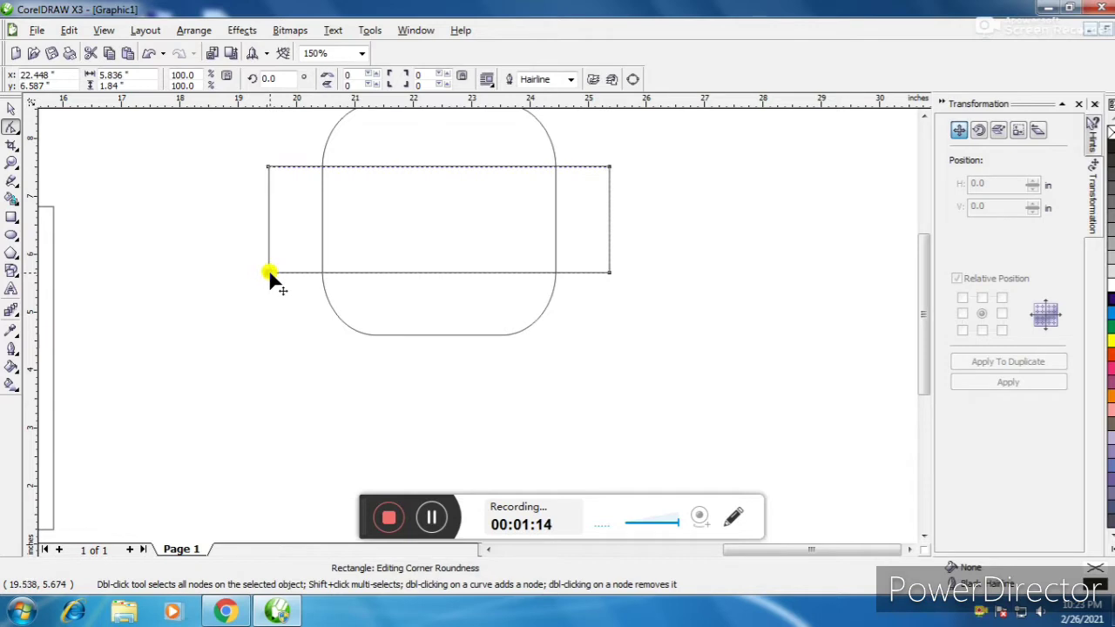
left_click(11, 109)
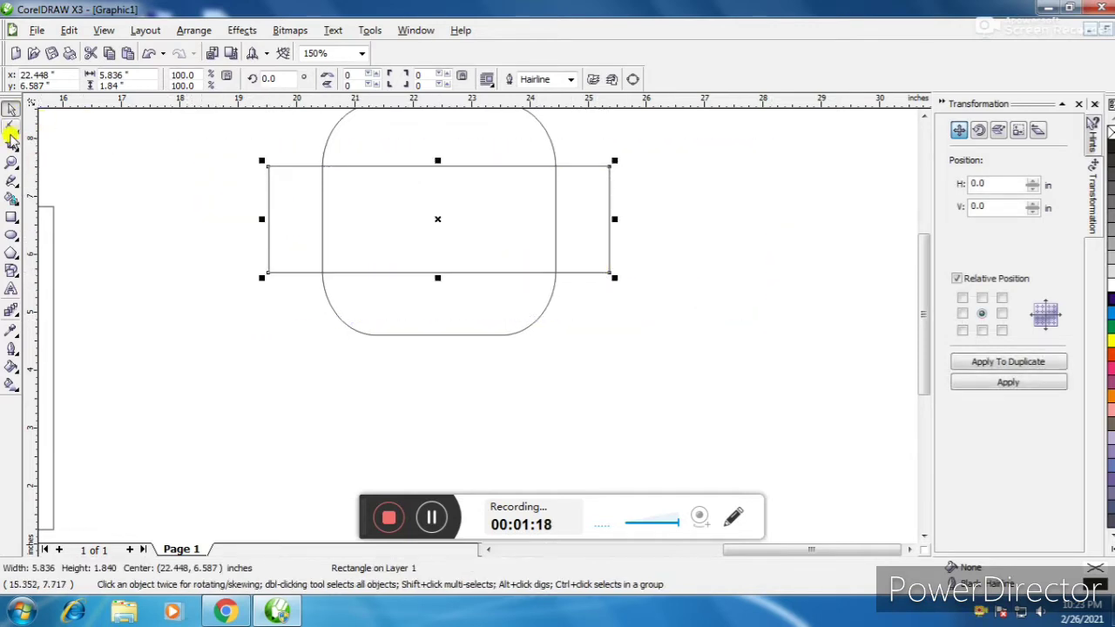
left_click(12, 129)
left_click_drag(270, 272, 330, 264)
left_click(11, 109)
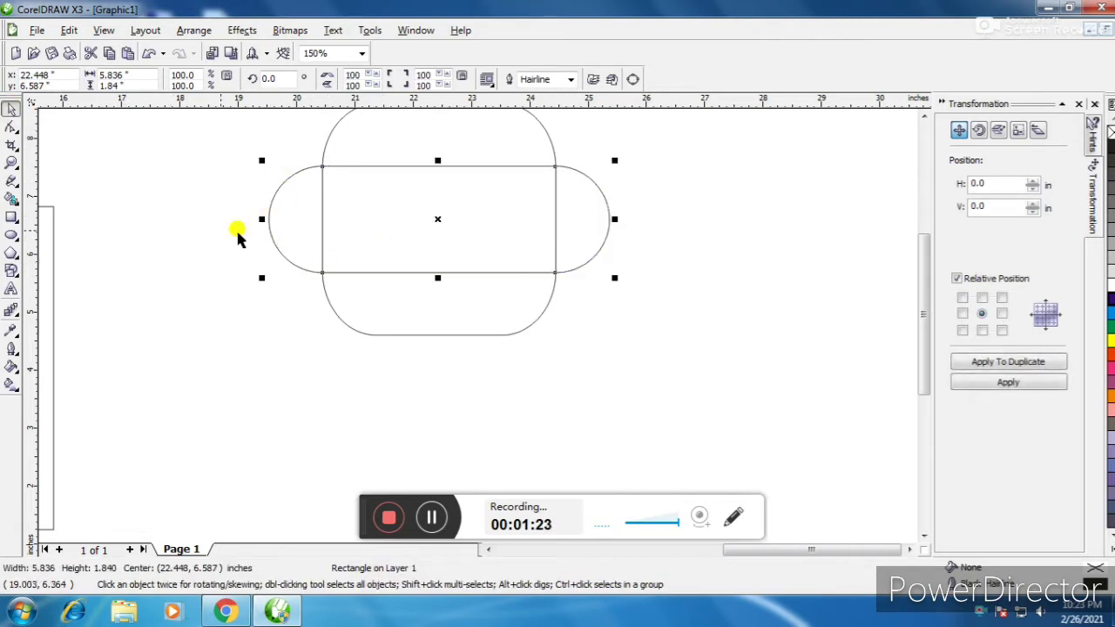
scroll(391, 236, "down", 2)
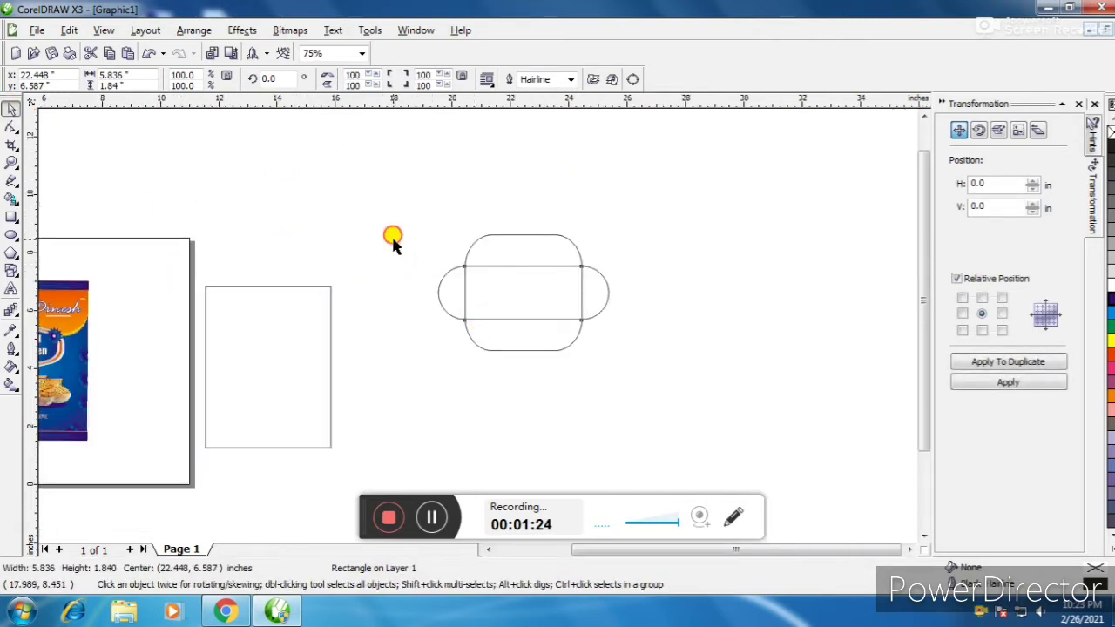
left_click(12, 234)
scroll(548, 340, "up", 2)
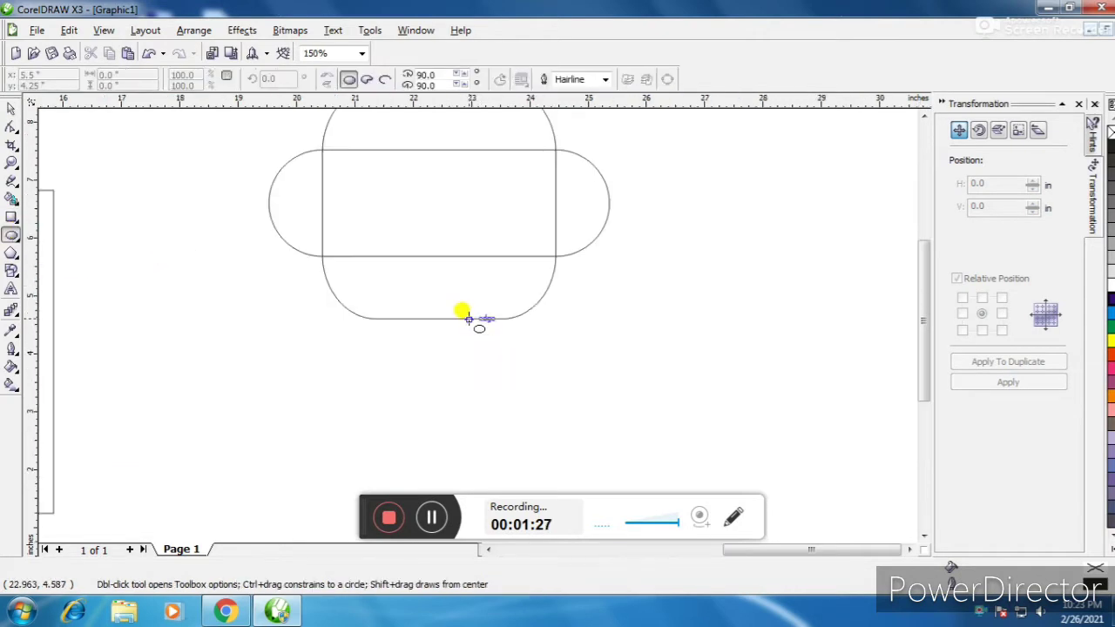
scroll(461, 287, "down", 2)
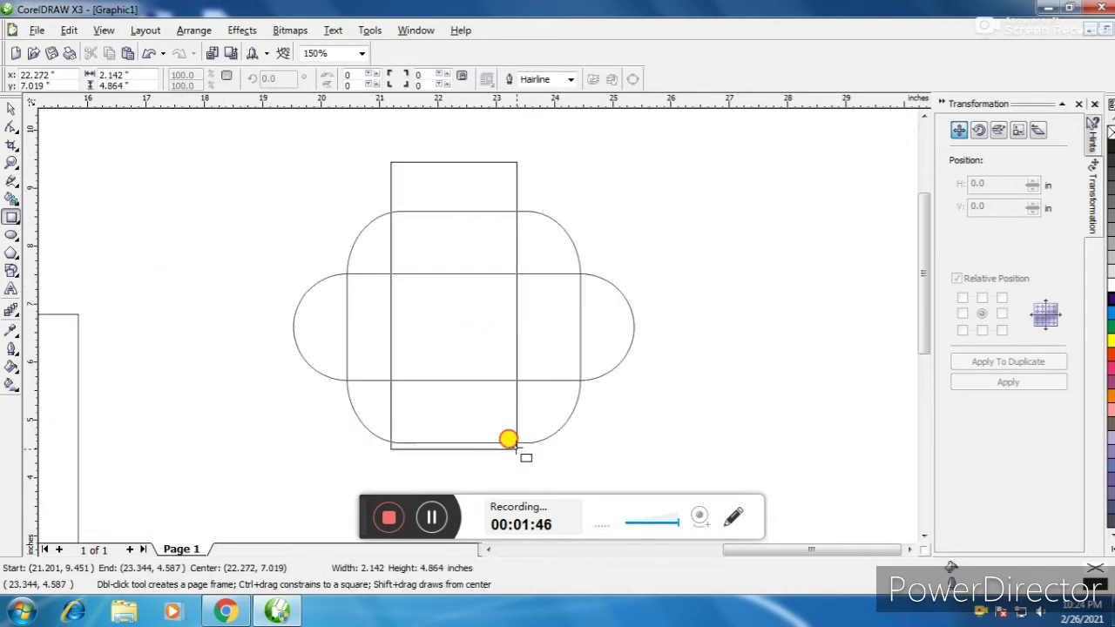
Draw a tall rectangle about 2.48 by 5.82 inches across the two shapes and centre it on the rounded square
mouse_move(510, 438)
left_mouse_down()
mouse_move(543, 480)
mouse_move(526, 491)
left_mouse_up()
left_click(11, 104)
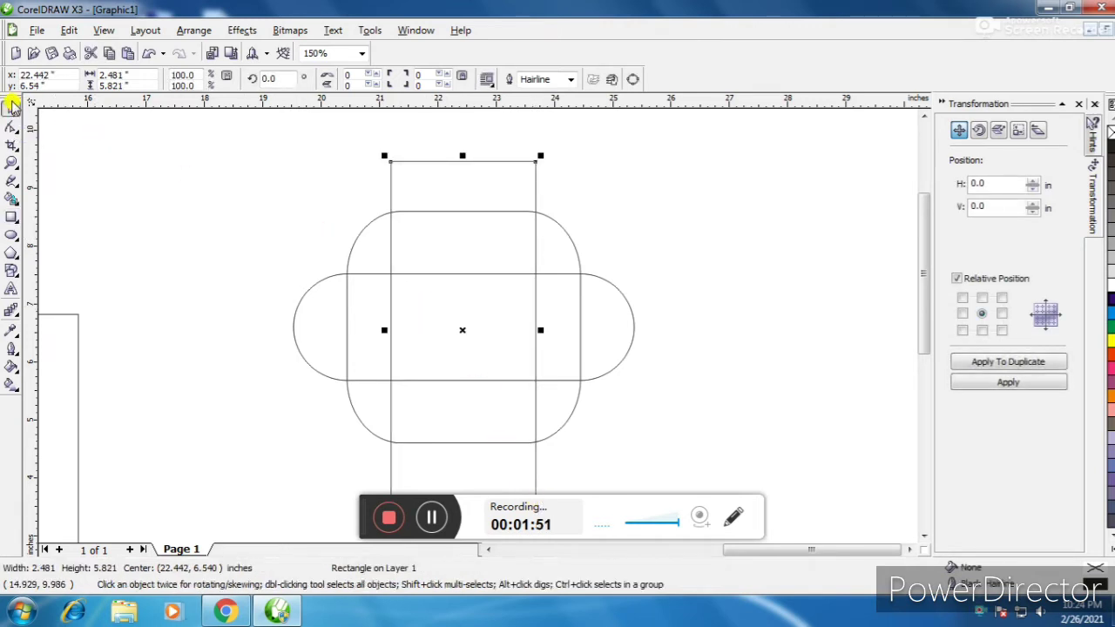
left_click(541, 220, "shift")
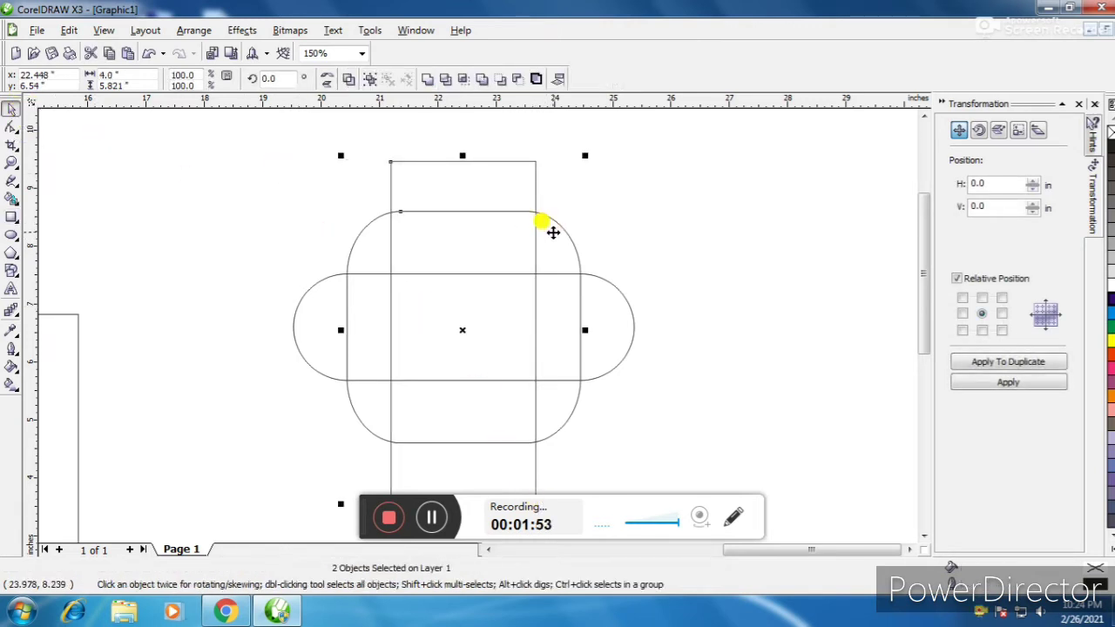
left_click(560, 262)
left_click(452, 211)
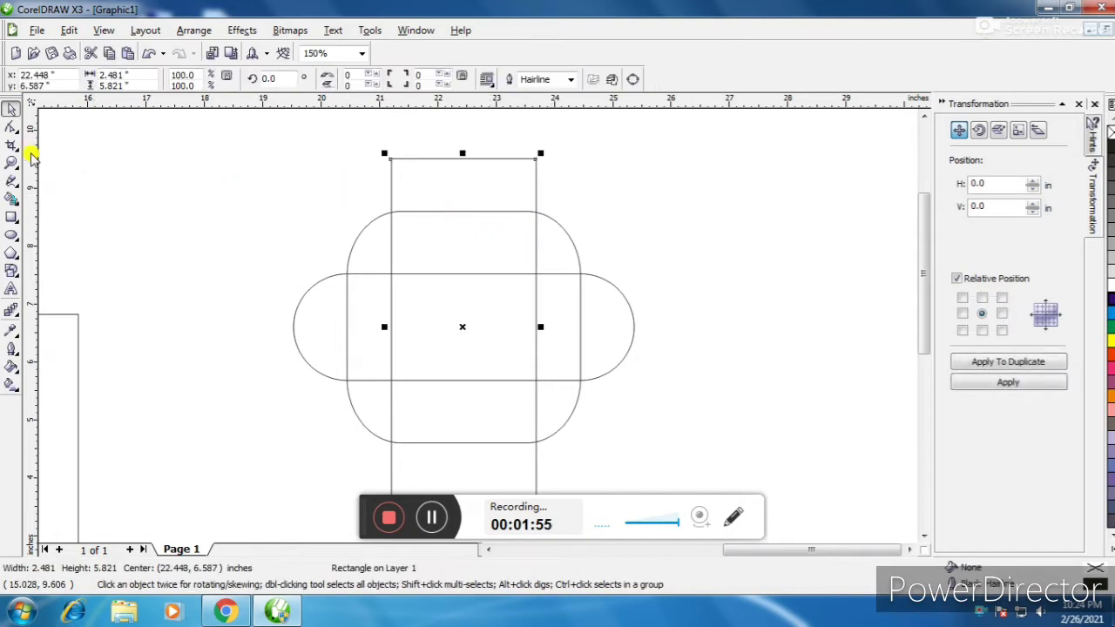
Round the tall rectangle's corners fully to 100 with the Shape tool, giving it semicircular upper and lower ends
left_click(12, 129)
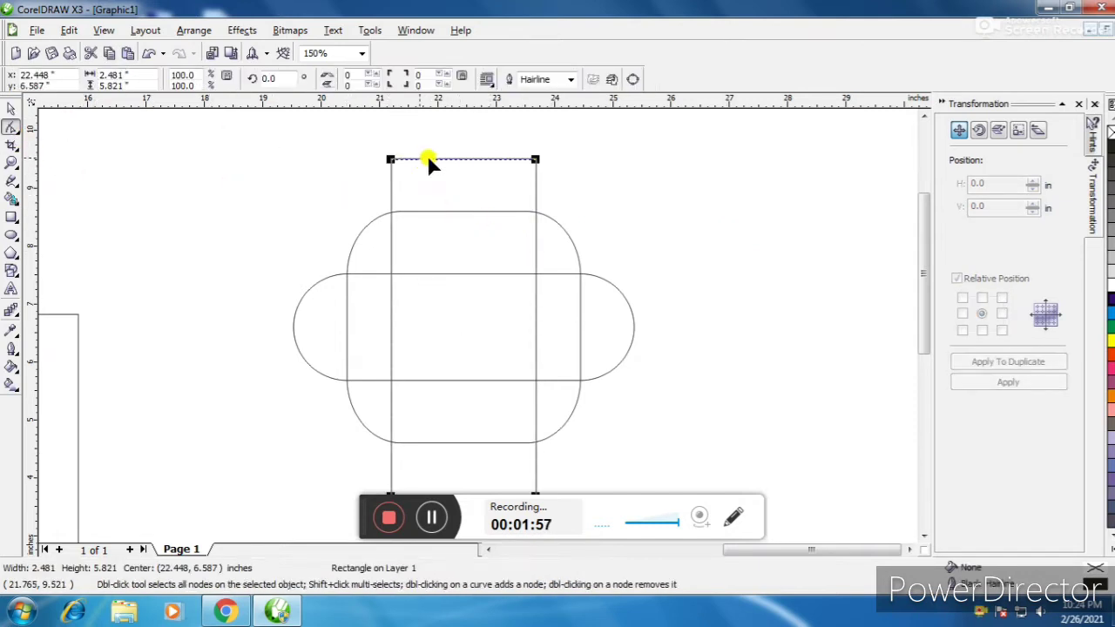
left_click(390, 160)
left_click_drag(391, 163, 455, 242)
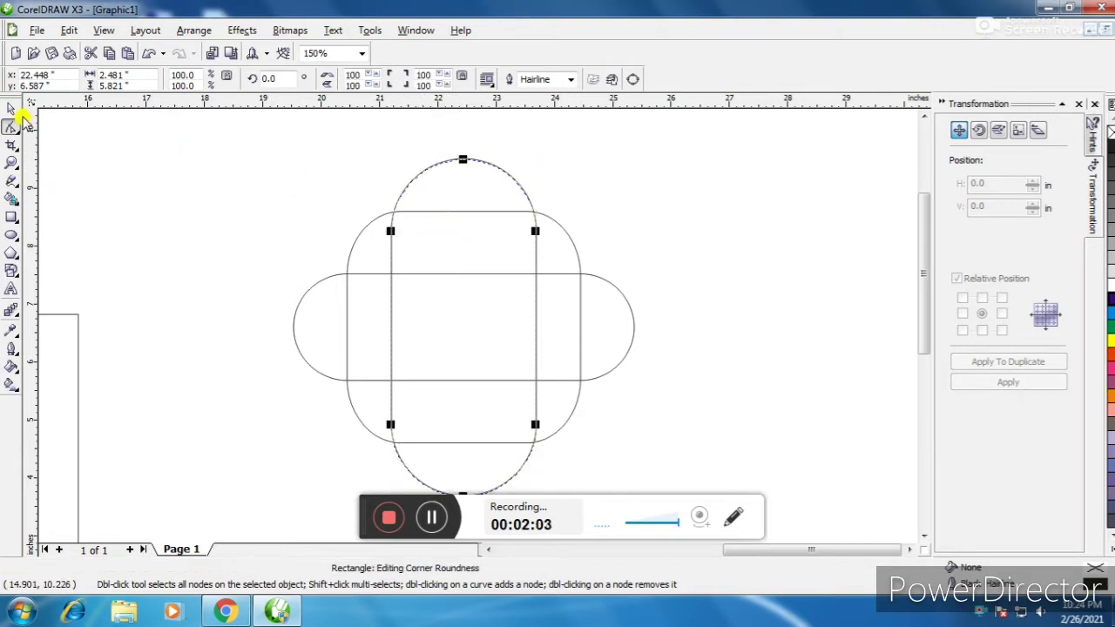
left_click(11, 109)
Select the three overlapping rounded shapes and weld them into a single scalloped outline
key("F3")
left_click_drag(279, 217, 652, 468)
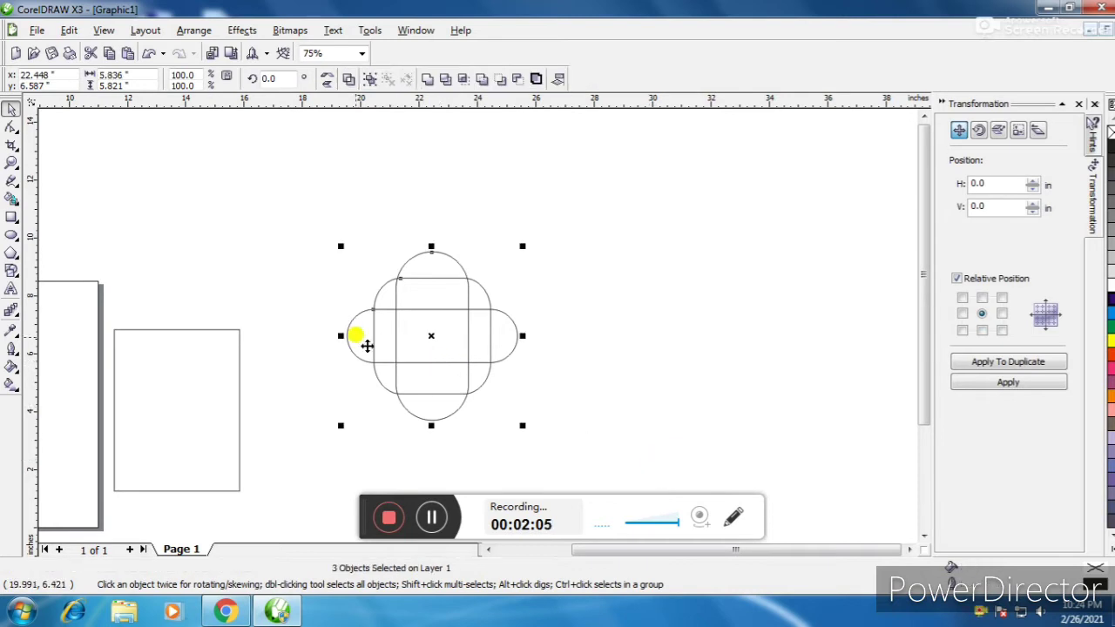
left_click(427, 79)
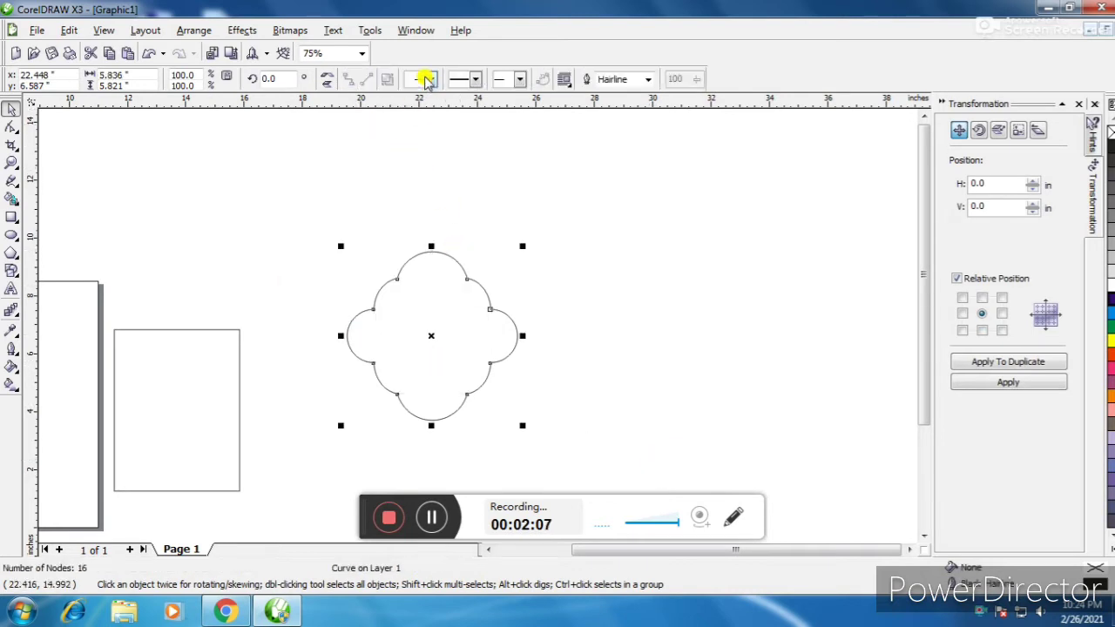
left_click(647, 266)
left_click(462, 358)
key("F3")
key("F3")
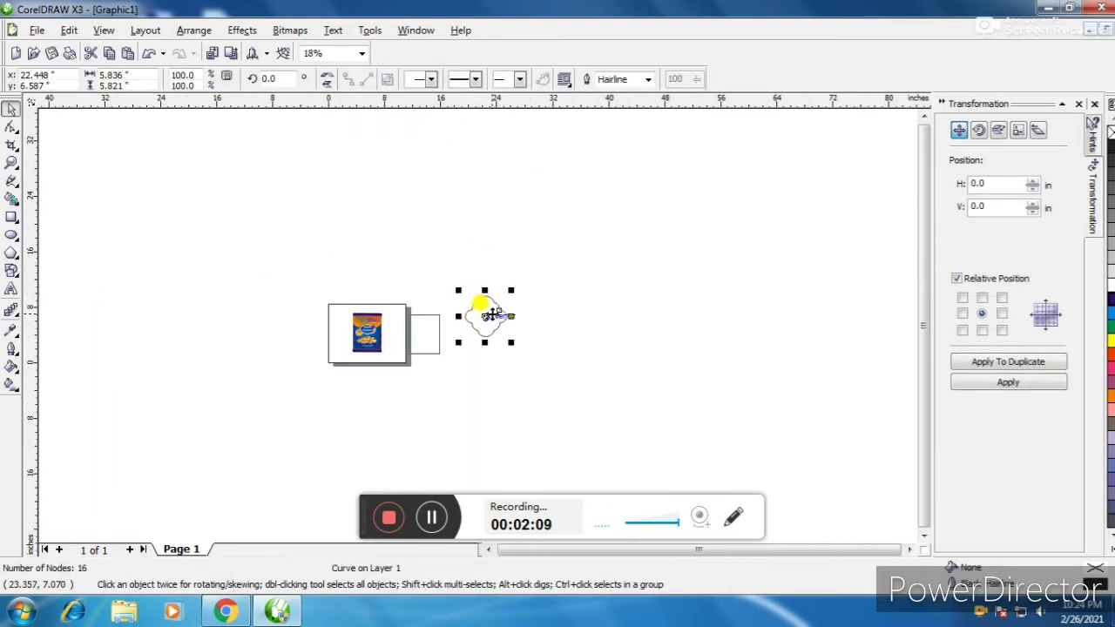
Move the scalloped outline over the upper part of the pouch rectangle, centred horizontally on it
scroll(477, 327, "up", 2)
left_click_drag(612, 266, 375, 263)
scroll(427, 293, "up", 2)
left_click_drag(688, 248, 672, 269)
scroll(462, 331, "down", 2)
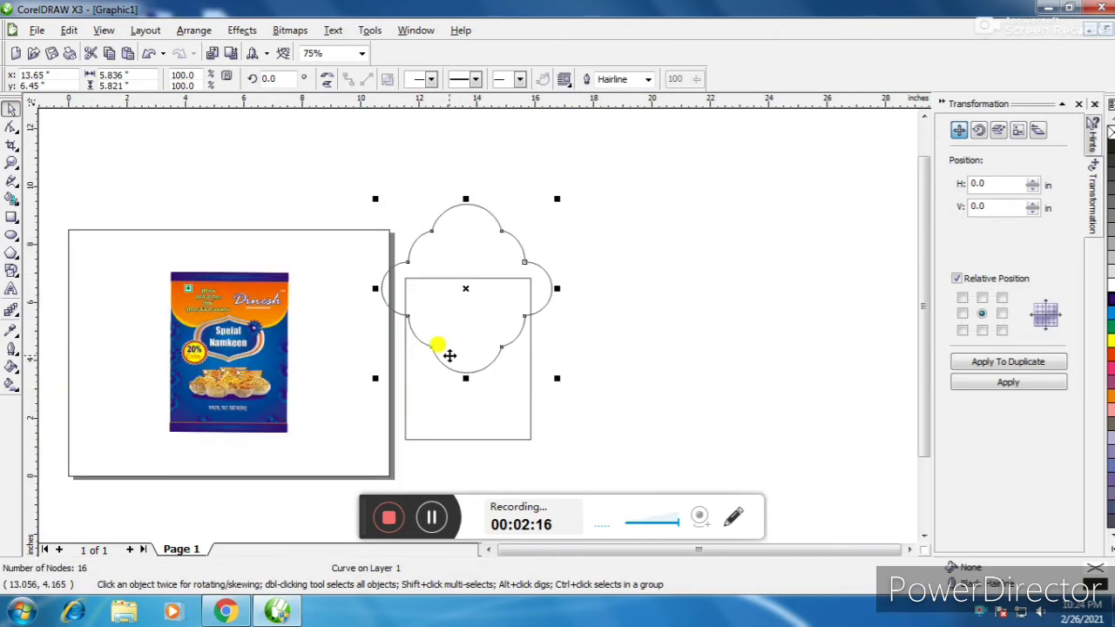
scroll(449, 354, "up", 1)
scroll(480, 323, "down", 2)
scroll(473, 319, "up", 1)
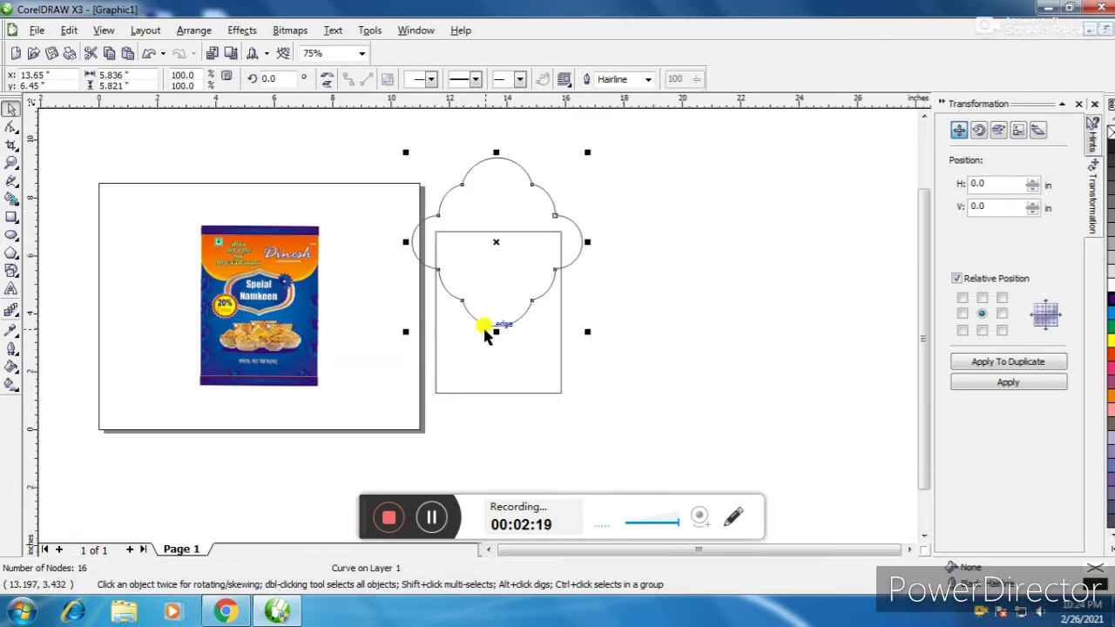
scroll(487, 338, "up", 1)
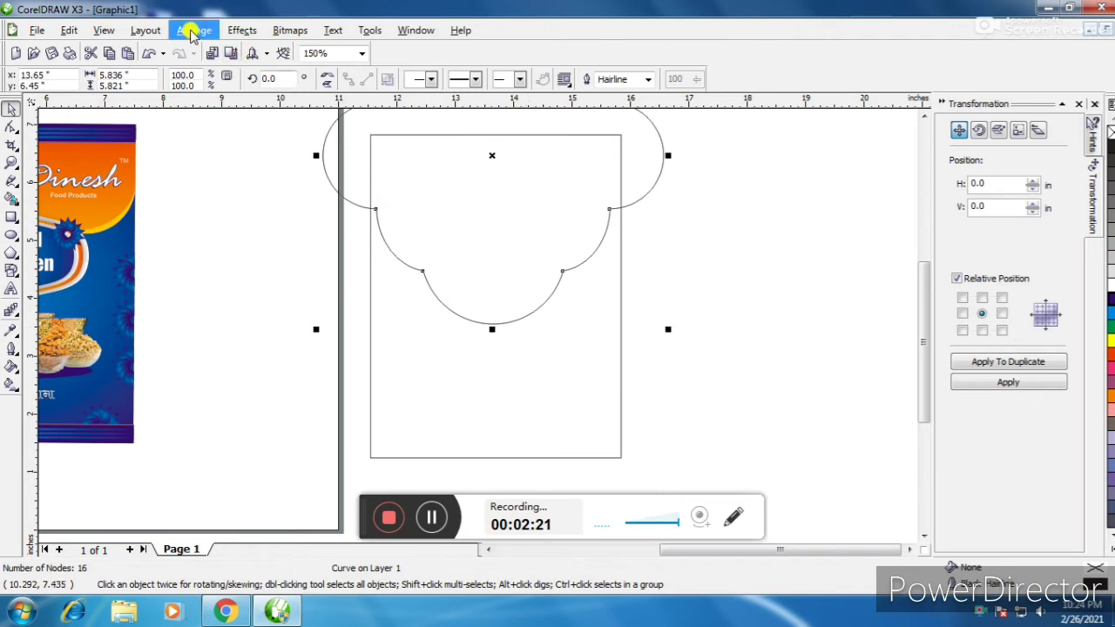
left_click_drag(416, 177, 466, 137)
scroll(473, 319, "down", 1)
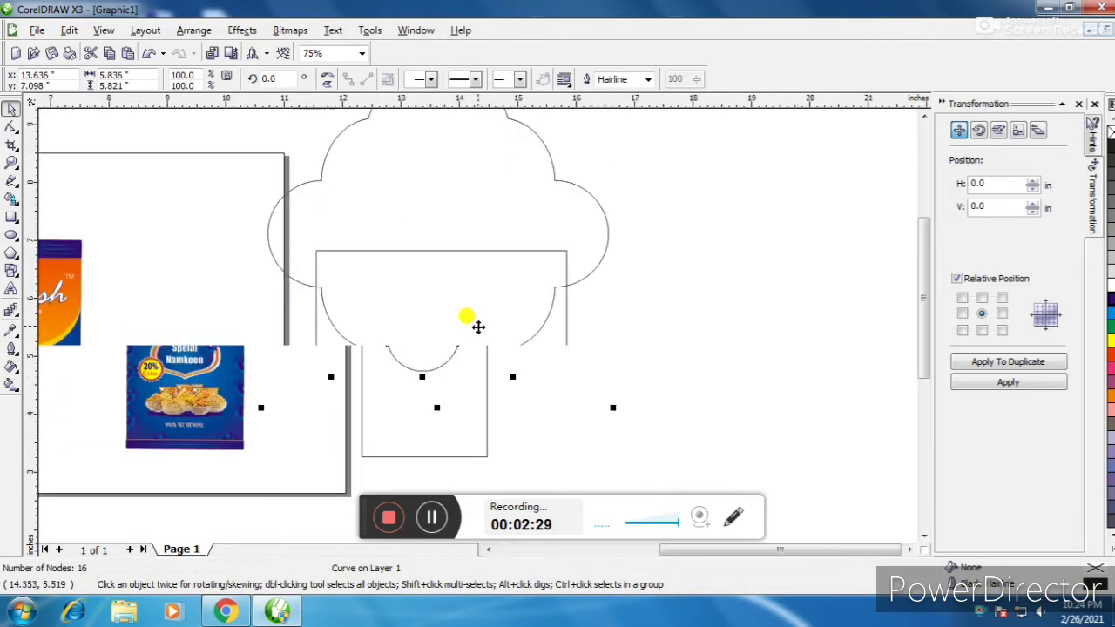
Widen the scalloped outline to about 6.96 inches and shift it slightly higher over the pouch rectangle
scroll(479, 327, "up", 1)
left_click_drag(610, 233, 627, 235)
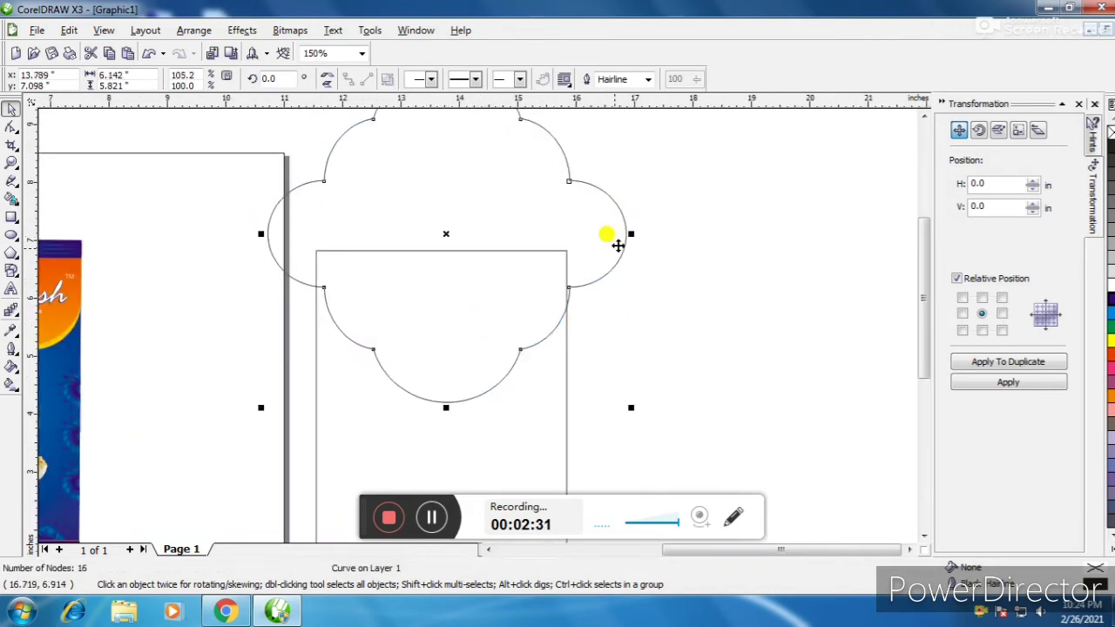
left_click_drag(518, 289, 514, 277)
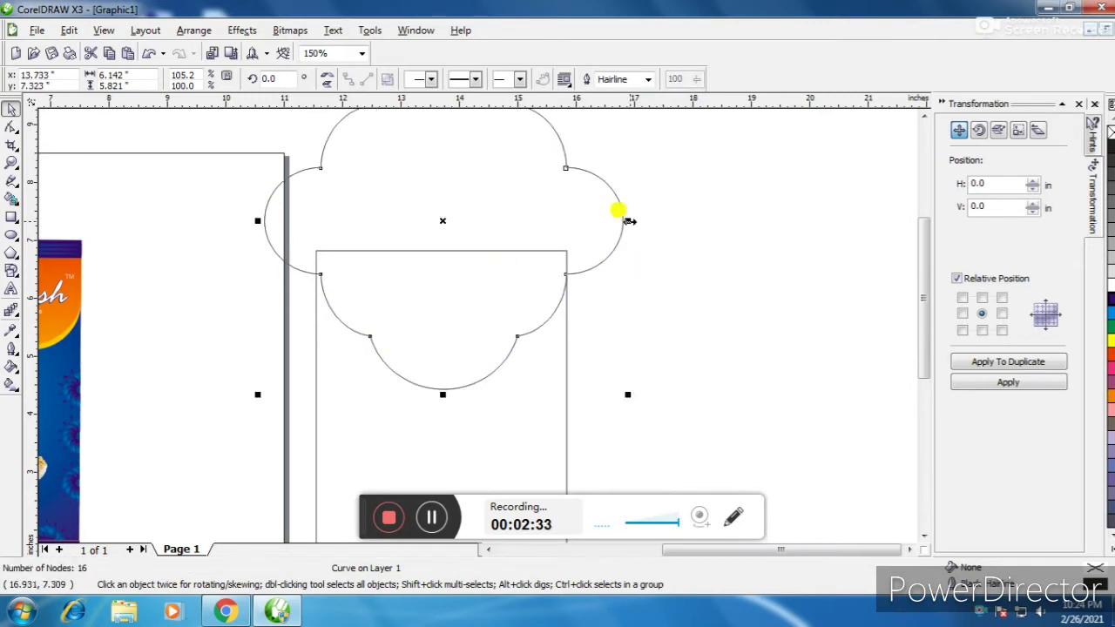
left_click_drag(629, 221, 651, 220)
scroll(462, 328, "down", 1)
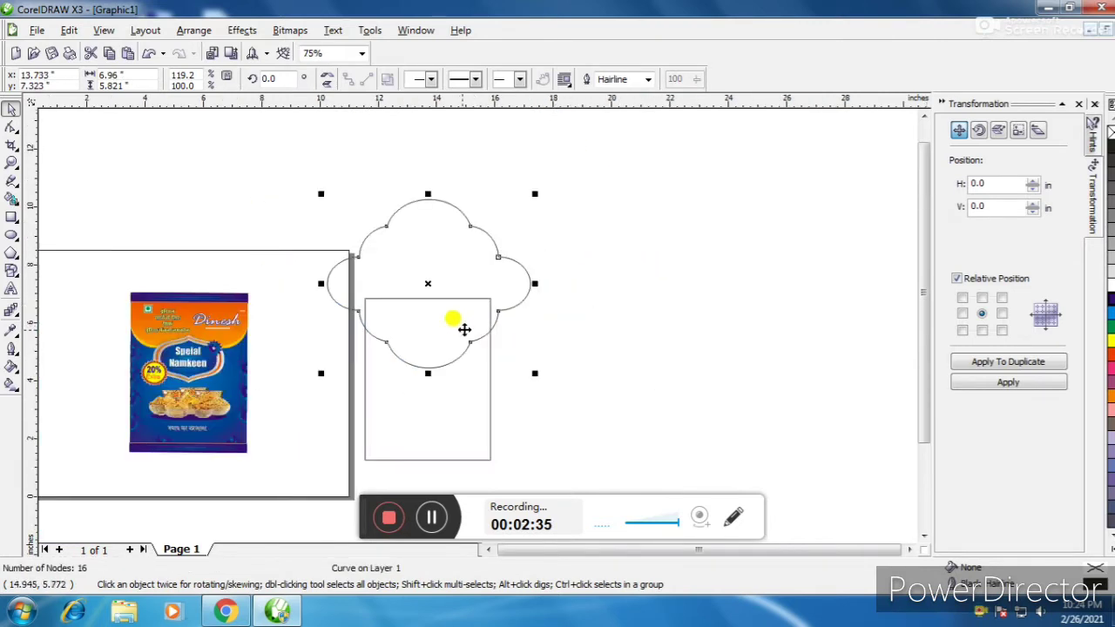
Narrow the scalloped outline to about 5.74 inches and lower it so its bottom lobes fit inside the pouch rectangle
scroll(479, 323, "up", 1)
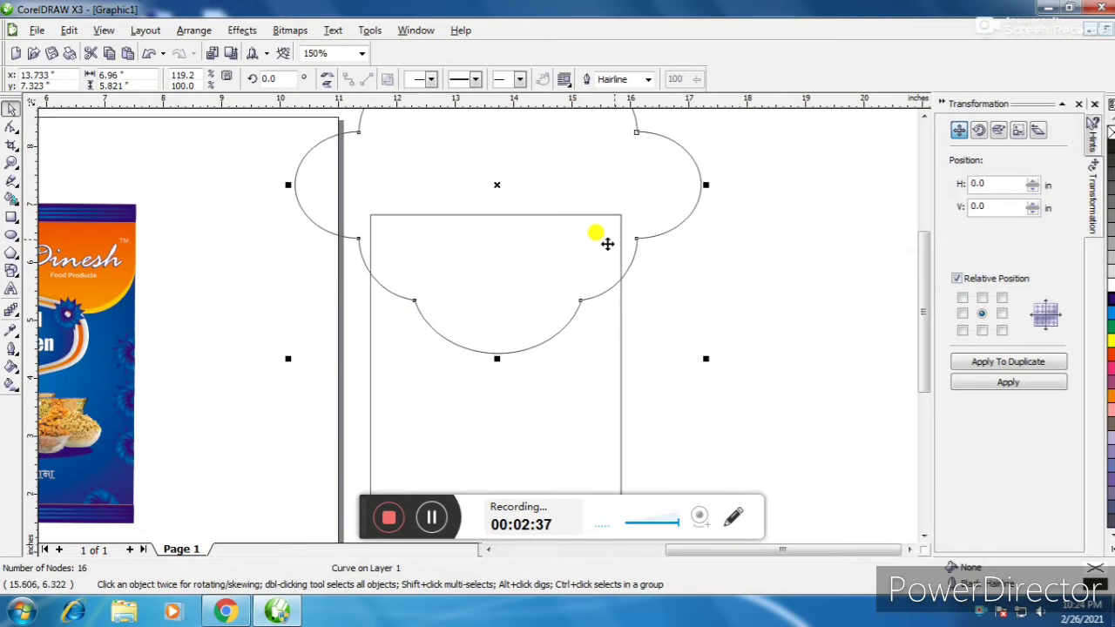
left_click_drag(706, 184, 697, 188)
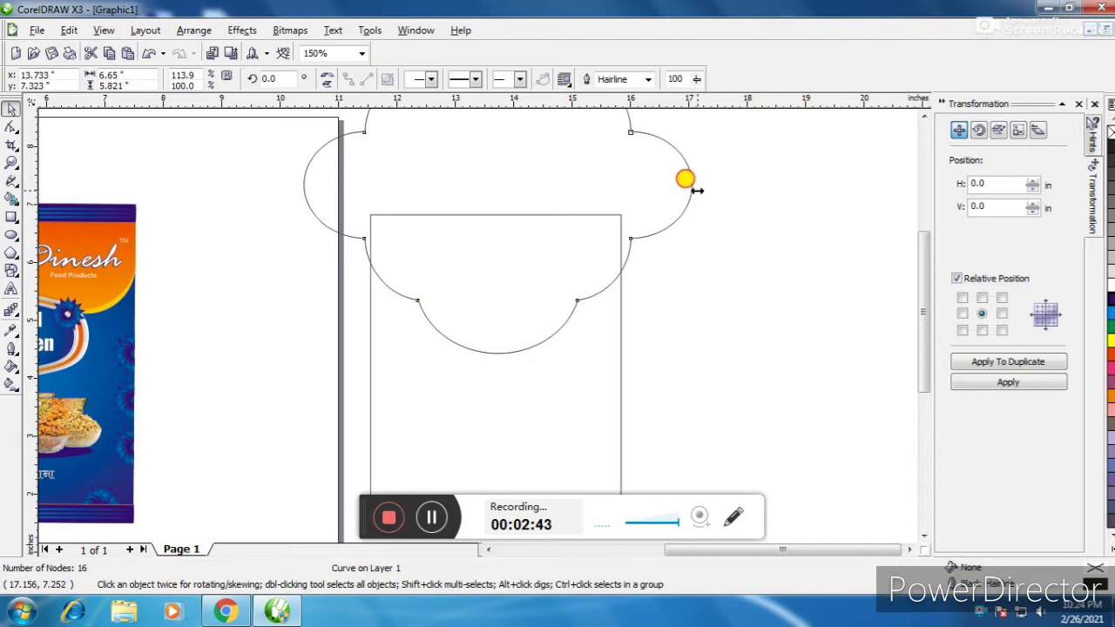
left_click_drag(696, 190, 697, 186)
scroll(456, 328, "down", 1)
scroll(479, 327, "up", 1)
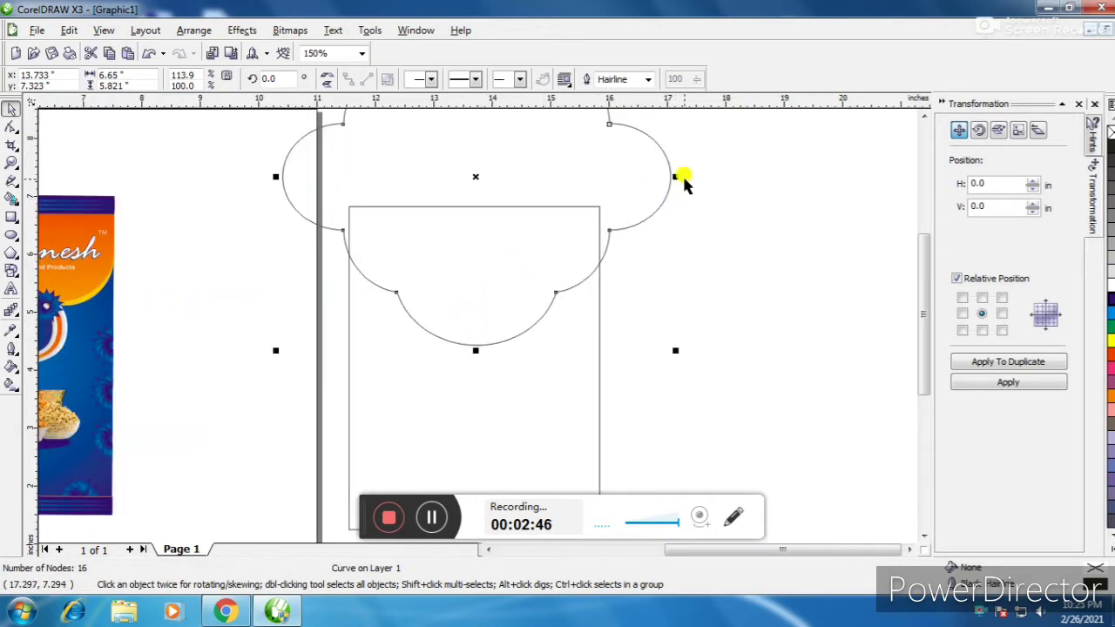
left_click_drag(676, 177, 663, 190)
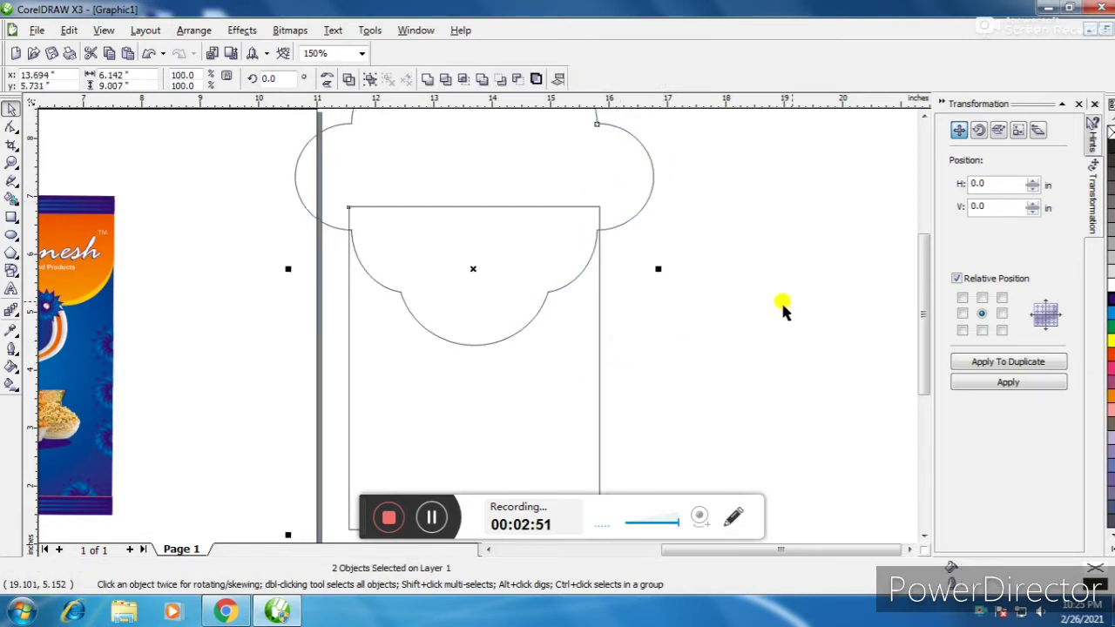
left_click_drag(472, 294, 469, 292)
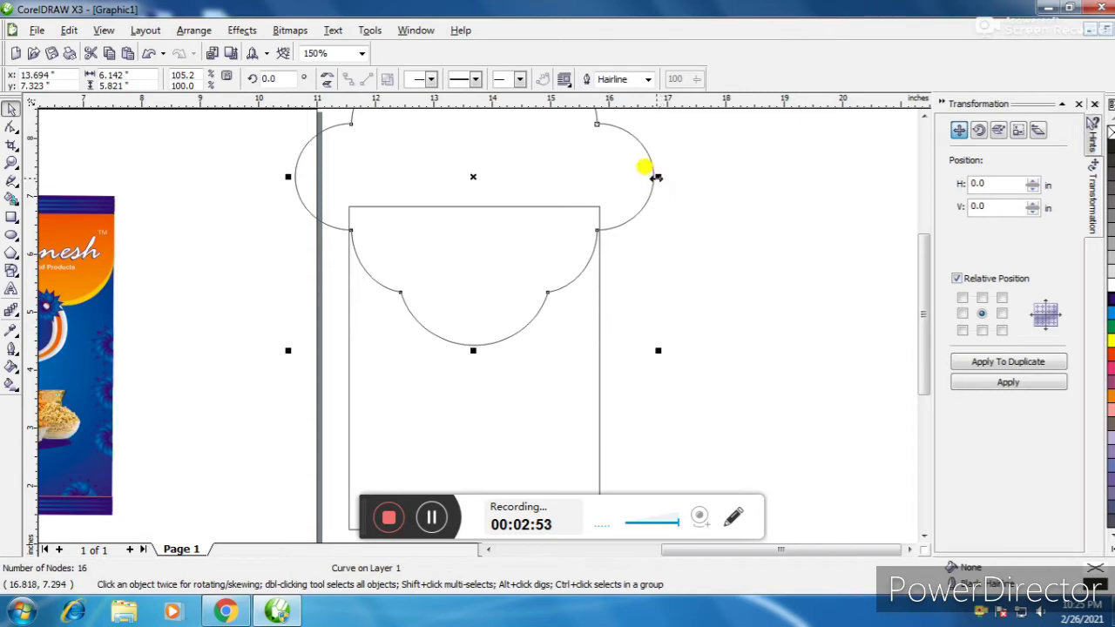
left_click_drag(657, 178, 642, 183)
left_click_drag(543, 160, 542, 186)
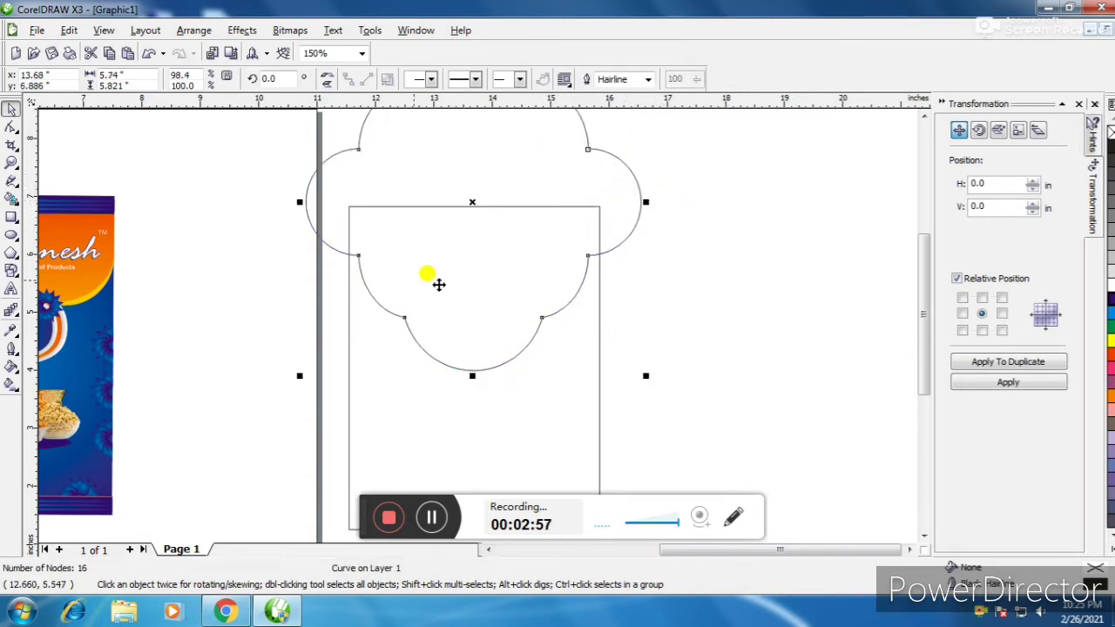
Use Smart Fill on the area where the outline overlaps the pouch rectangle, and move the scalloped outline off to the right of the pouch
left_click(11, 200)
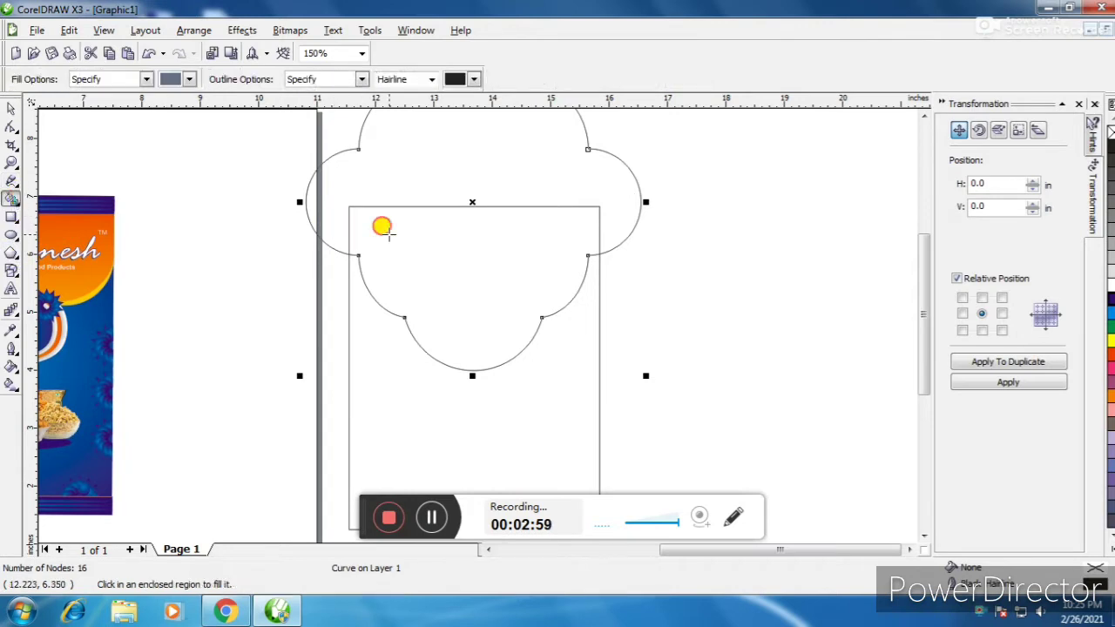
left_click(380, 227)
left_click(12, 109)
scroll(389, 370, "down", 2)
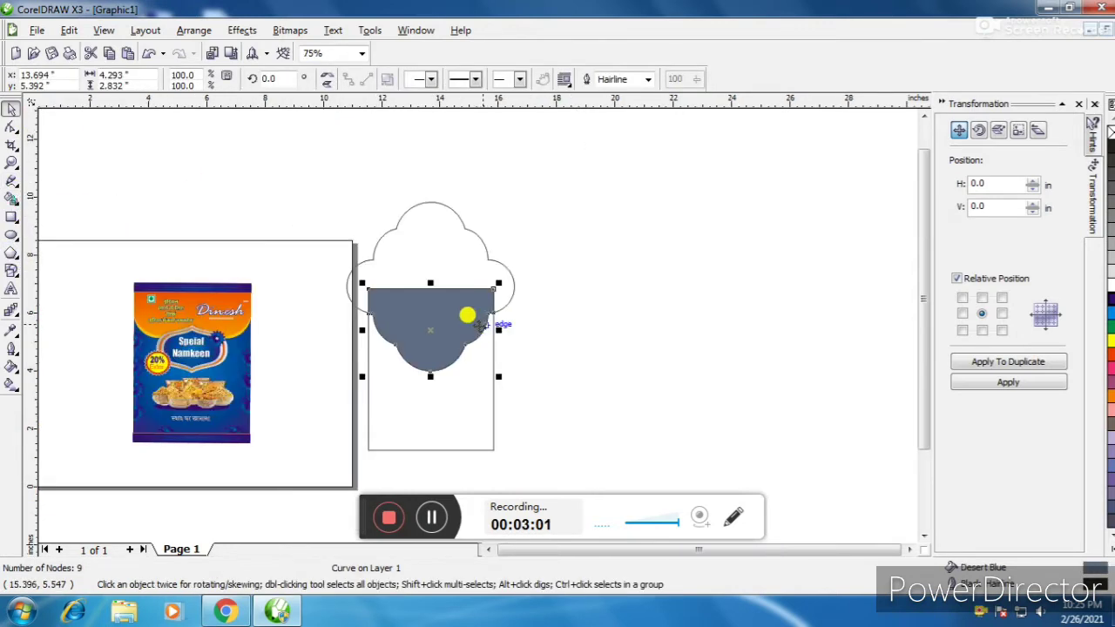
left_click_drag(456, 236, 684, 240)
Recolour the filled scalloped panel at the top of the pouch Red
left_click(412, 308)
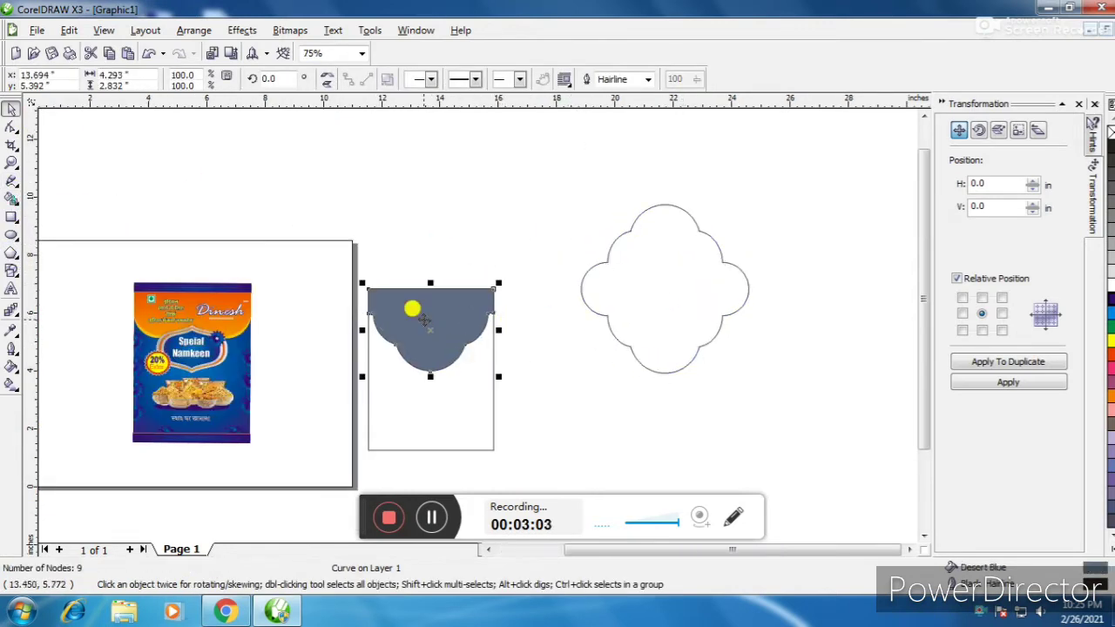
scroll(466, 310, "up", 2)
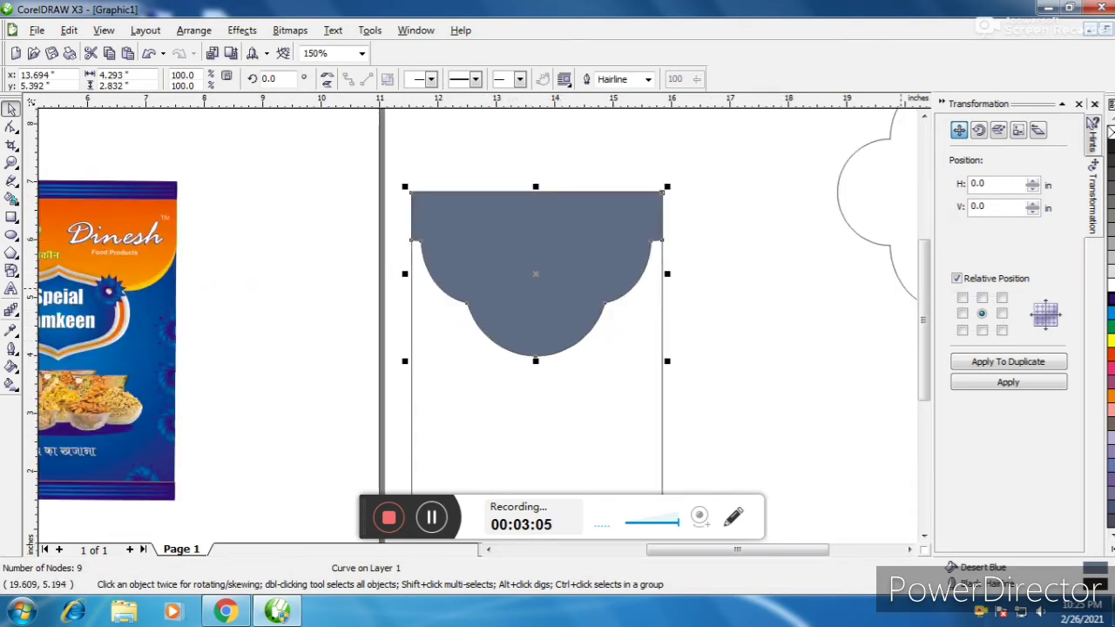
left_click(679, 179)
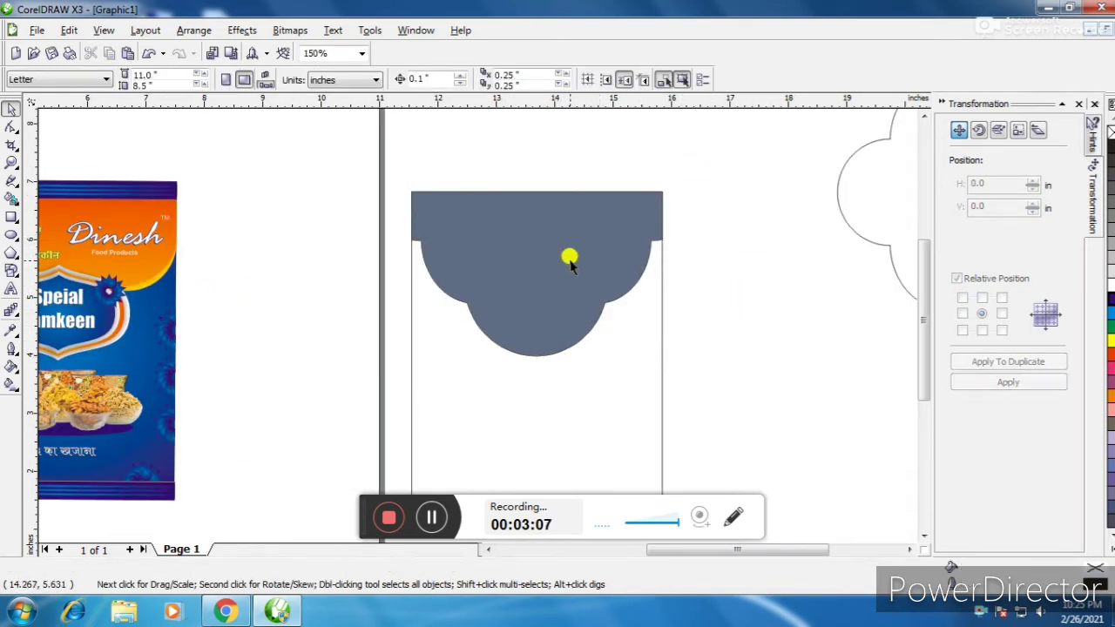
left_click(570, 258)
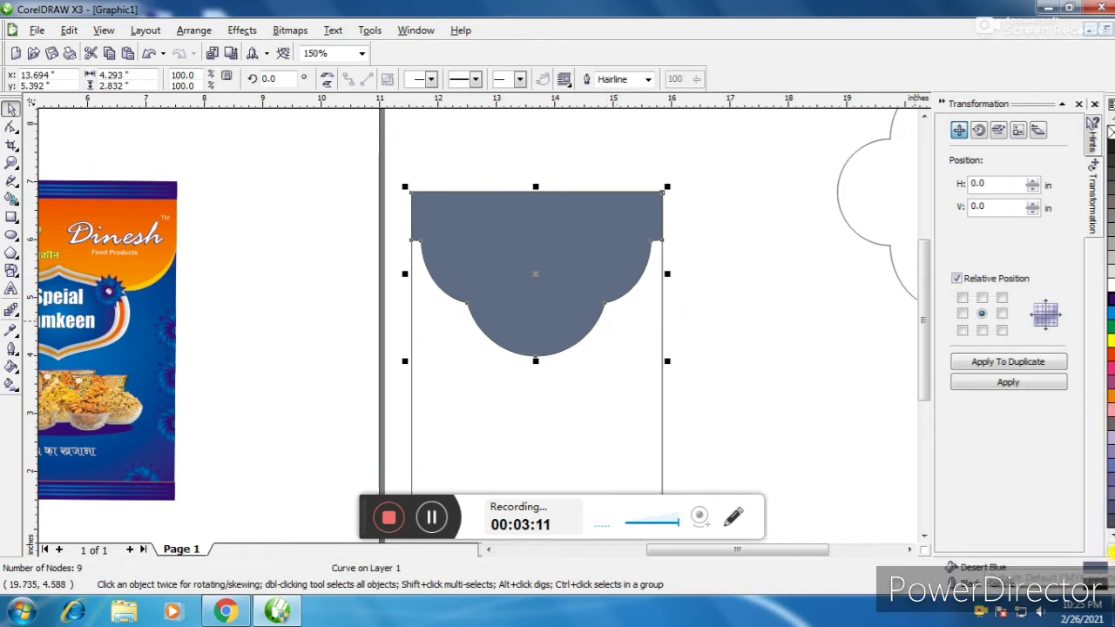
left_click(1111, 540)
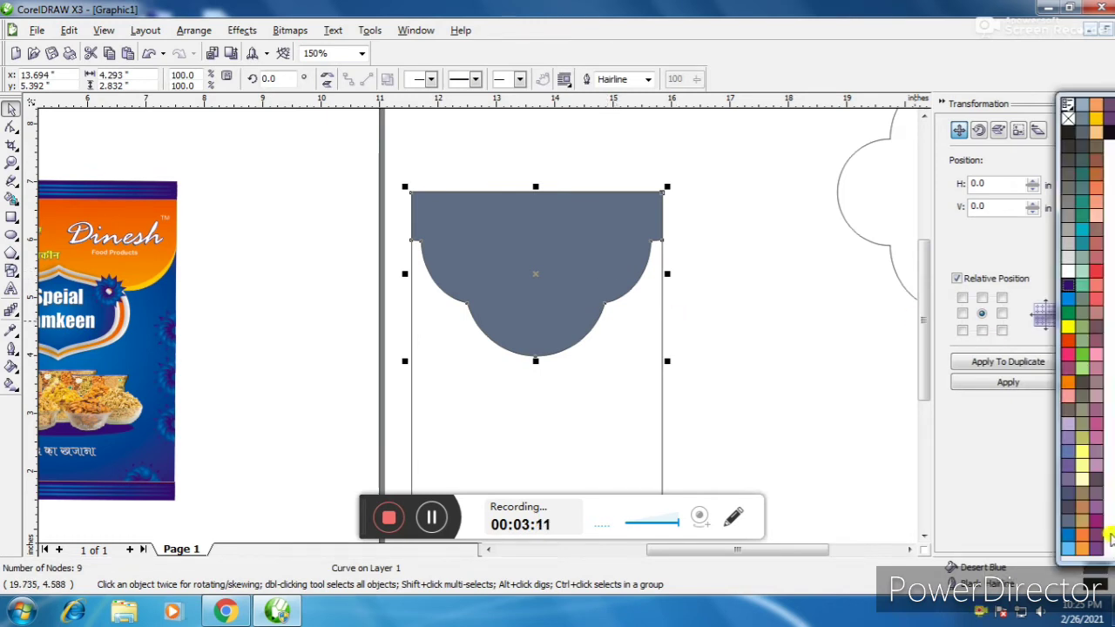
left_click(1068, 341)
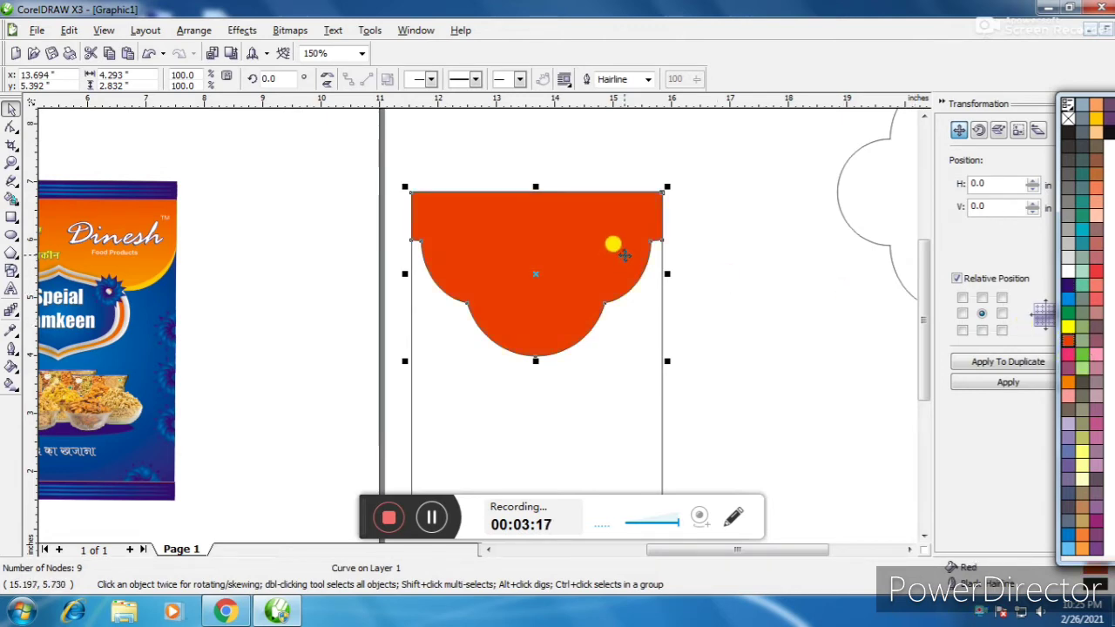
Apply a custom linear fountain fill from red to orange to the scalloped panel, angled at -96 degrees
key("F11")
left_click(491, 288)
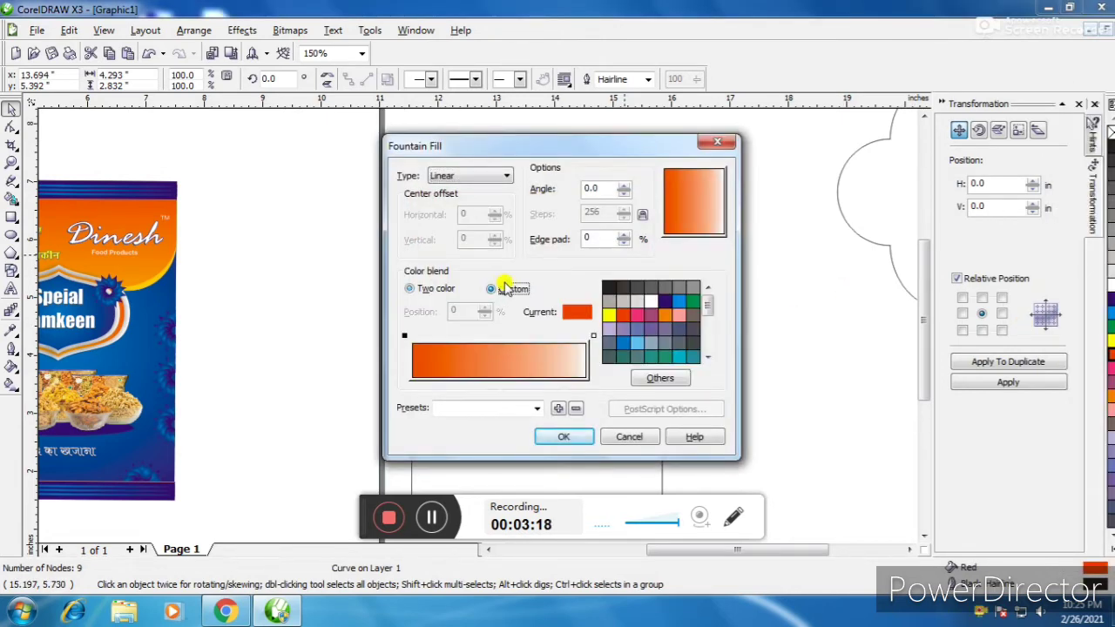
left_click(593, 335)
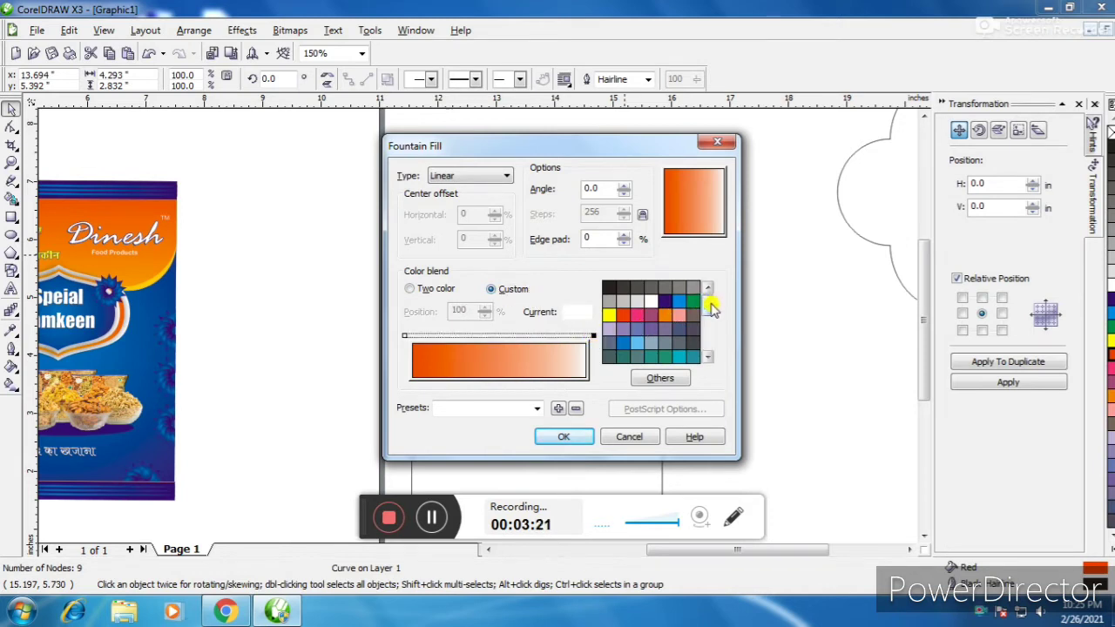
left_click(665, 315)
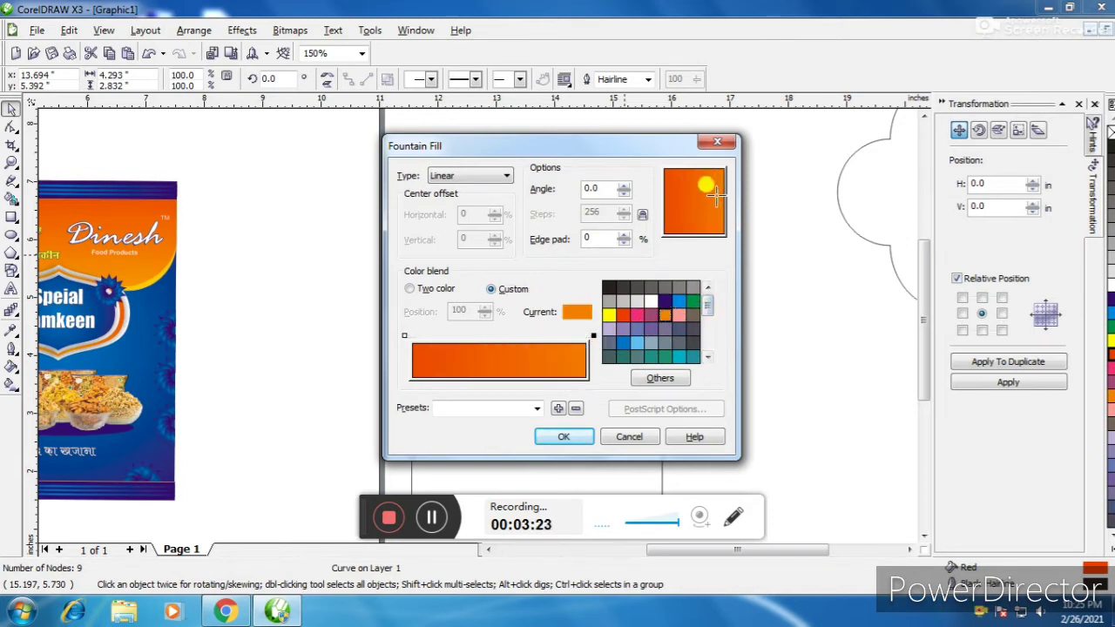
double_click(607, 191)
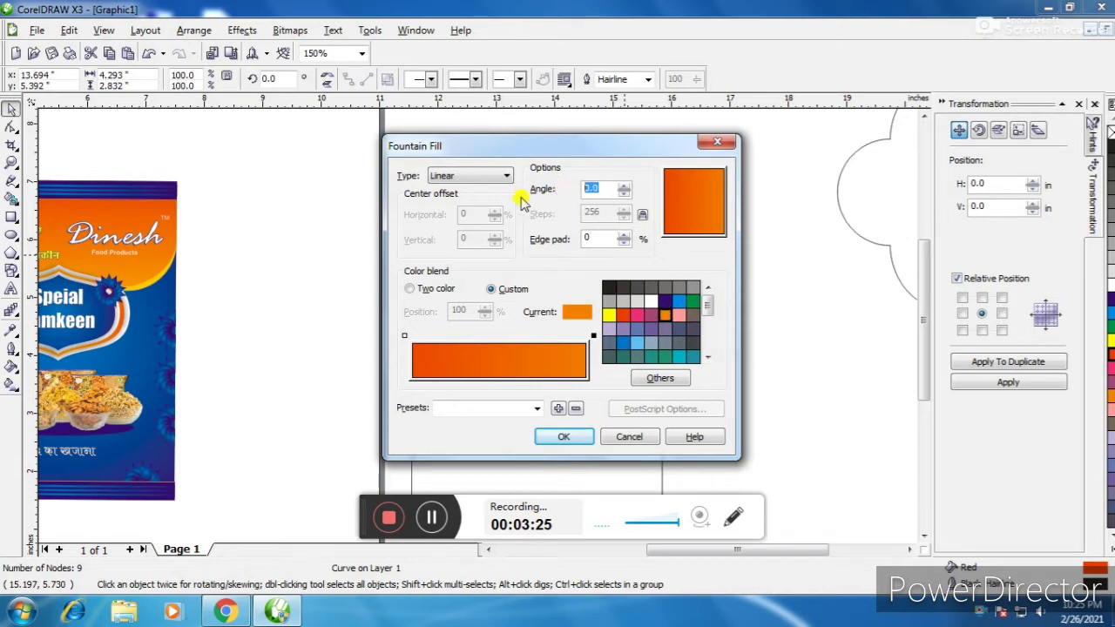
type("92")
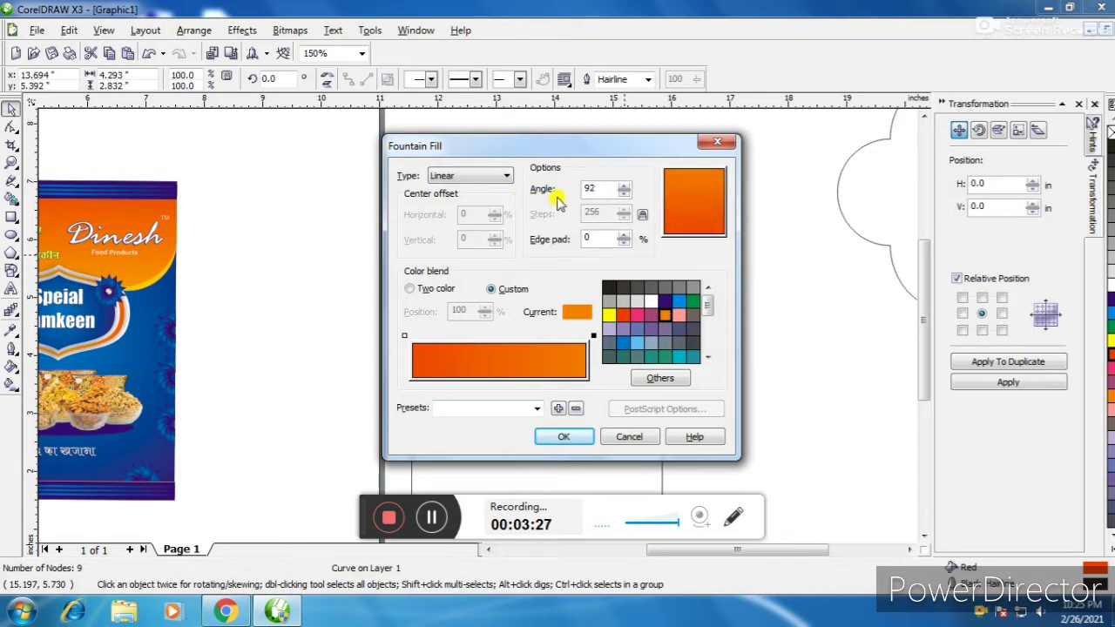
left_click(691, 229)
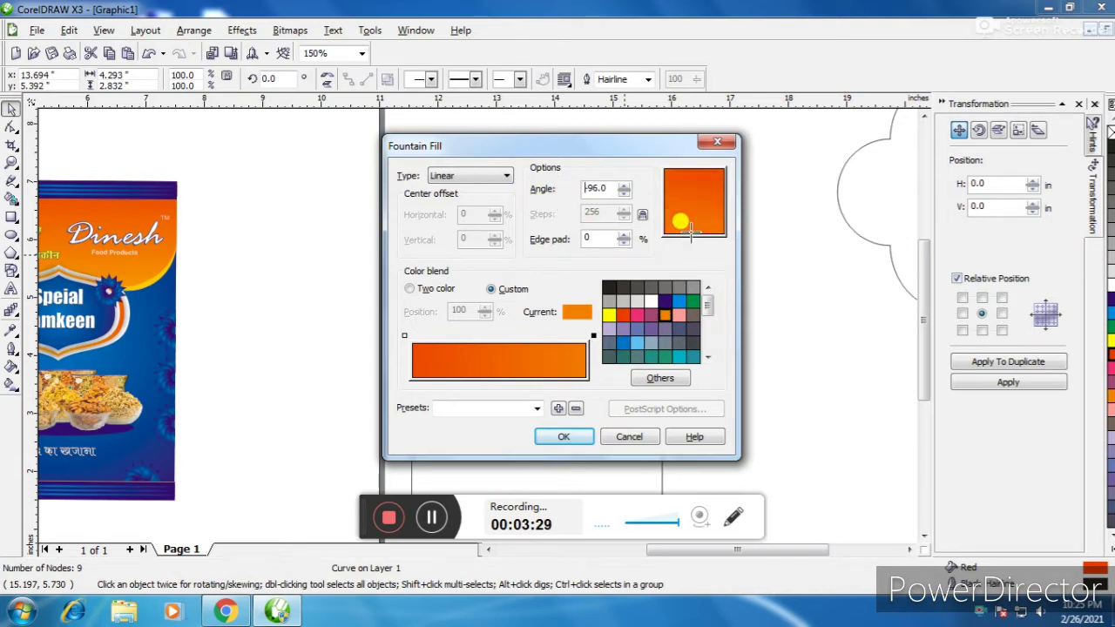
left_click(619, 411)
left_click(562, 438)
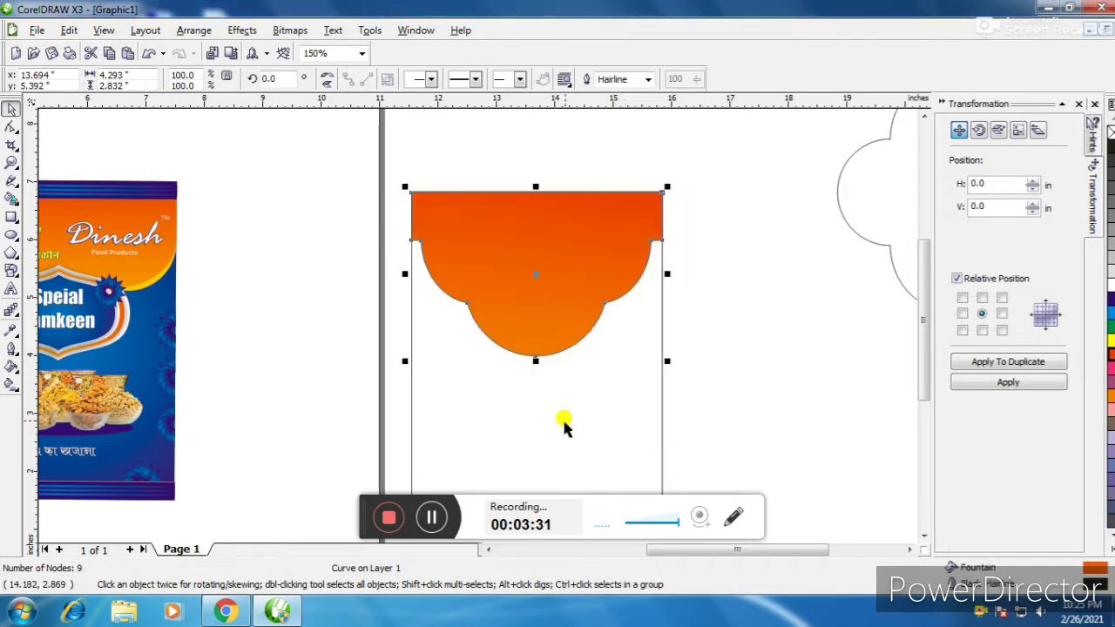
Remove the outline from the scalloped gradient panel
left_click(733, 281)
left_click(617, 224)
left_click_drag(315, 136, 755, 395)
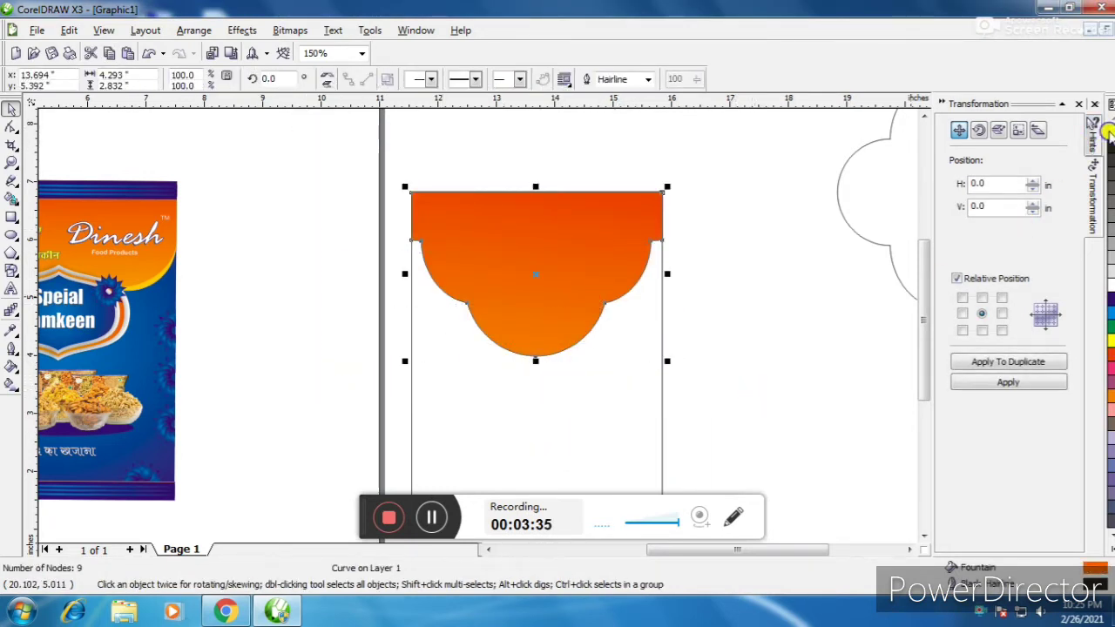
scroll(477, 320, "up", 2)
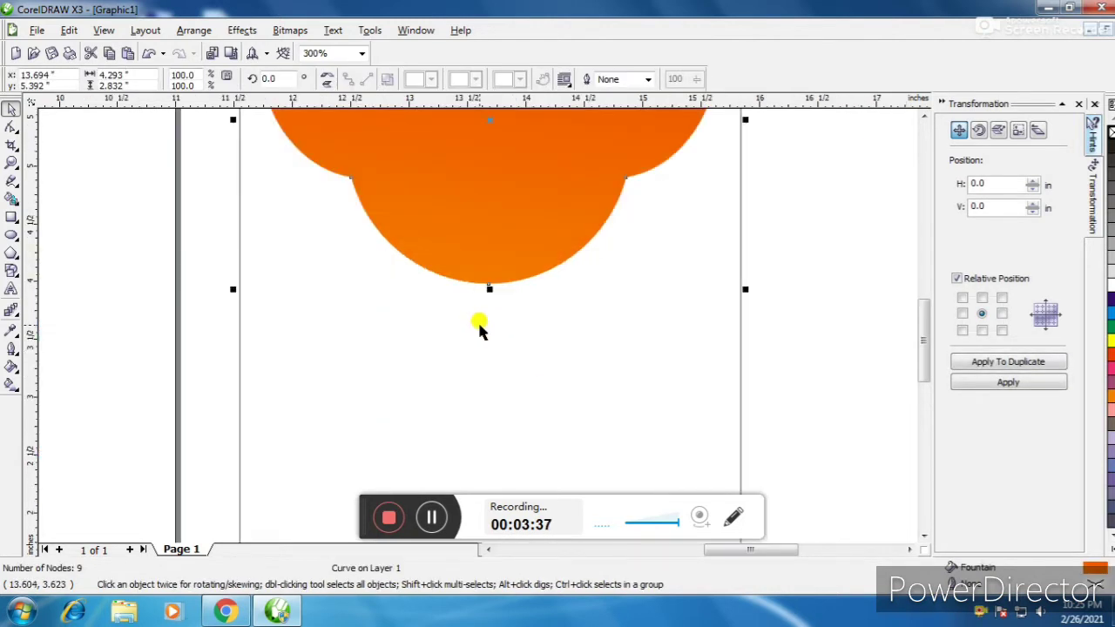
Create a reduced duplicate of the gradient panel, about 4.02 by 2.71 inches, aligned to its upper edge, and expand the colour palette
left_click_drag(488, 290, 497, 274)
scroll(489, 296, "down", 2)
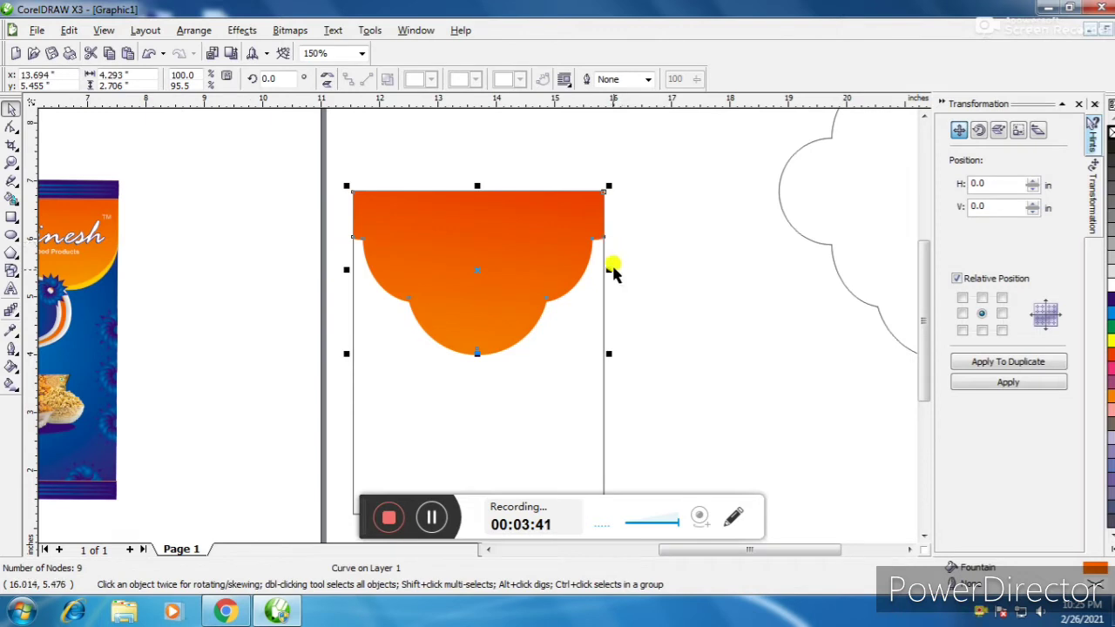
left_click_drag(608, 270, 600, 277)
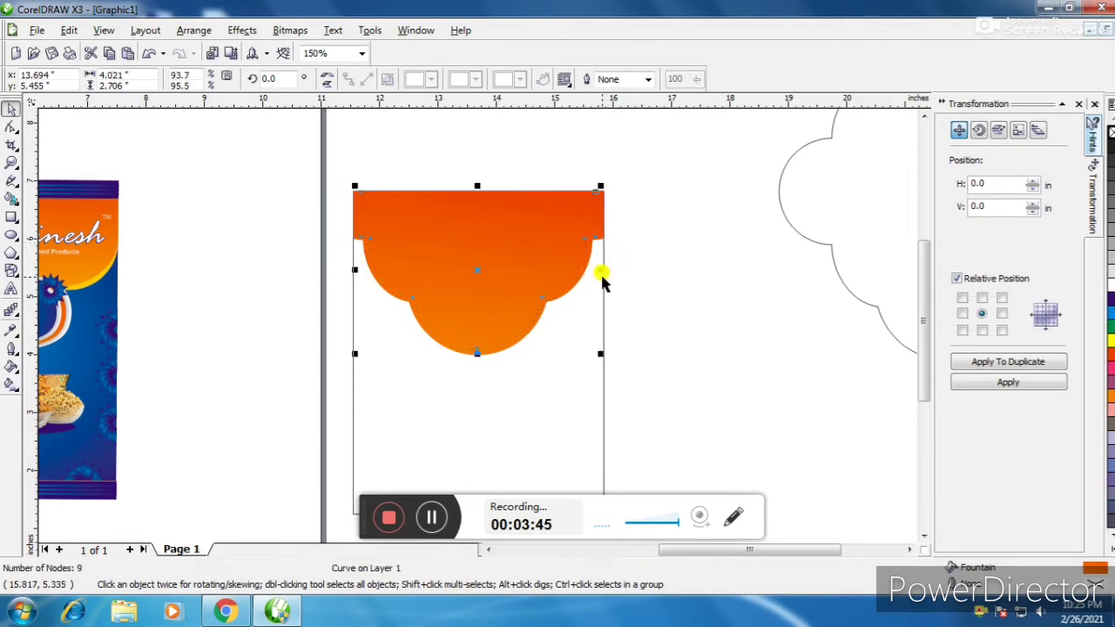
left_click(443, 343)
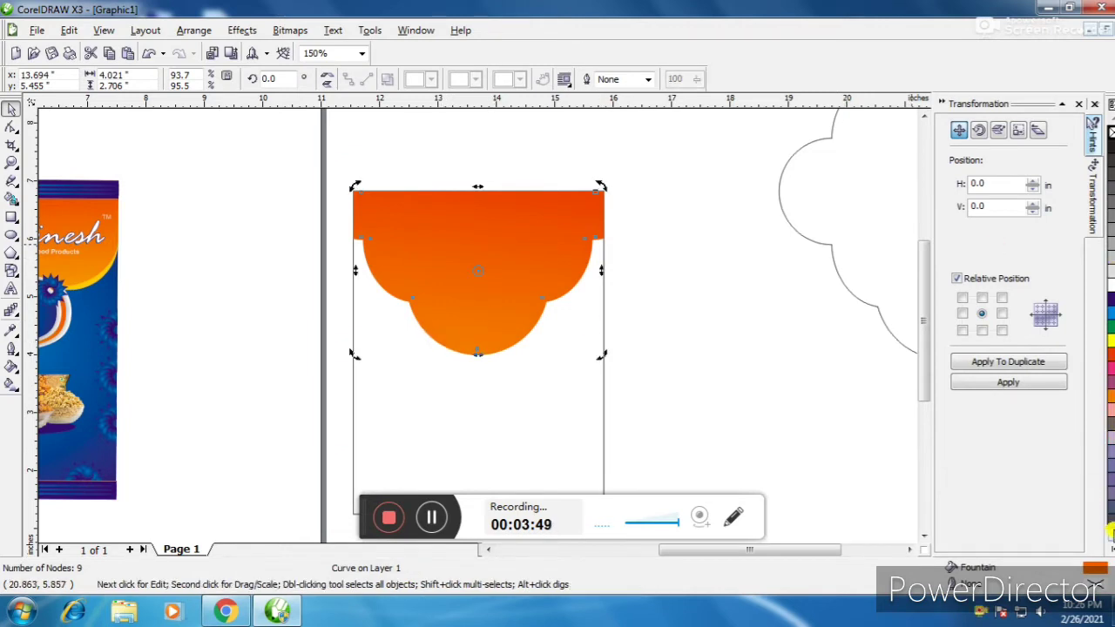
left_click(1109, 549)
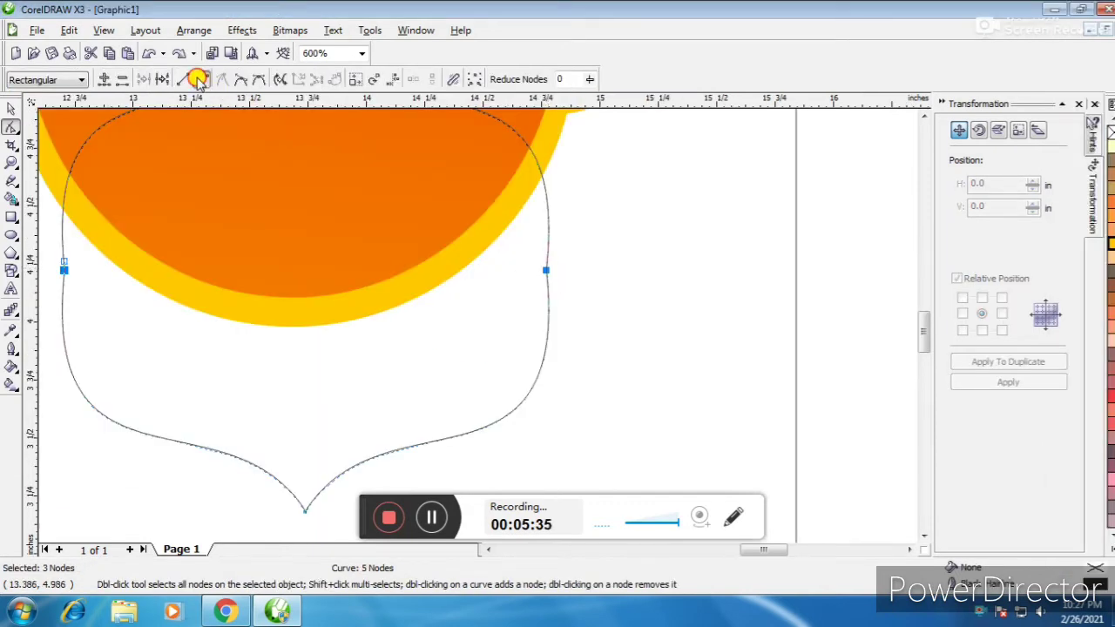
Move the hand-shaped pointed badge outline off the pouch and delete it
left_click_drag(587, 229, 483, 314)
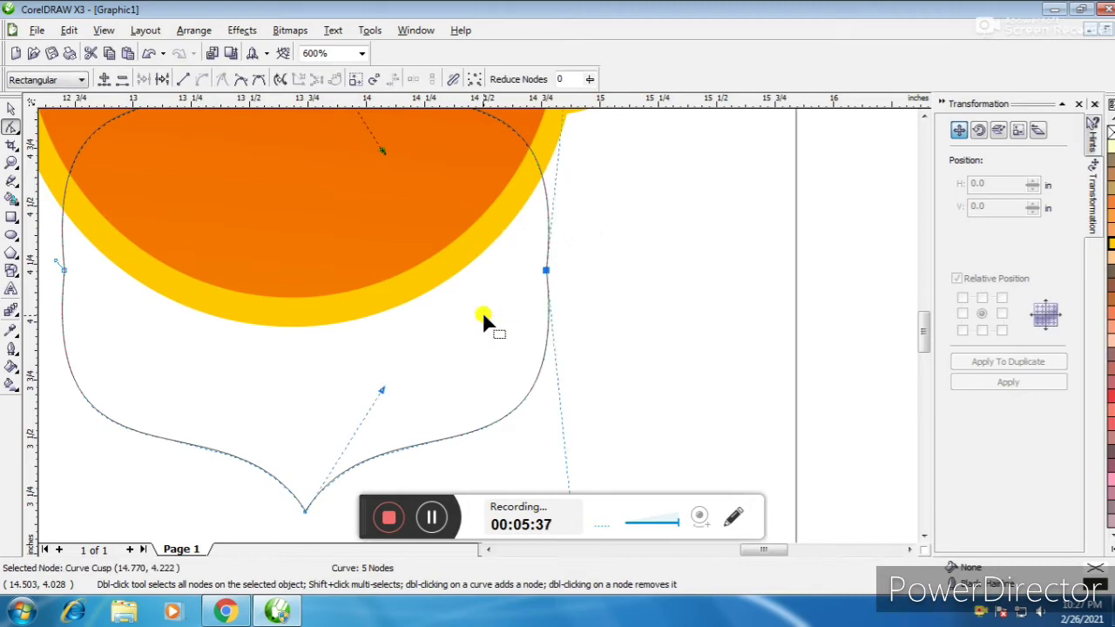
scroll(482, 312, "down", 1)
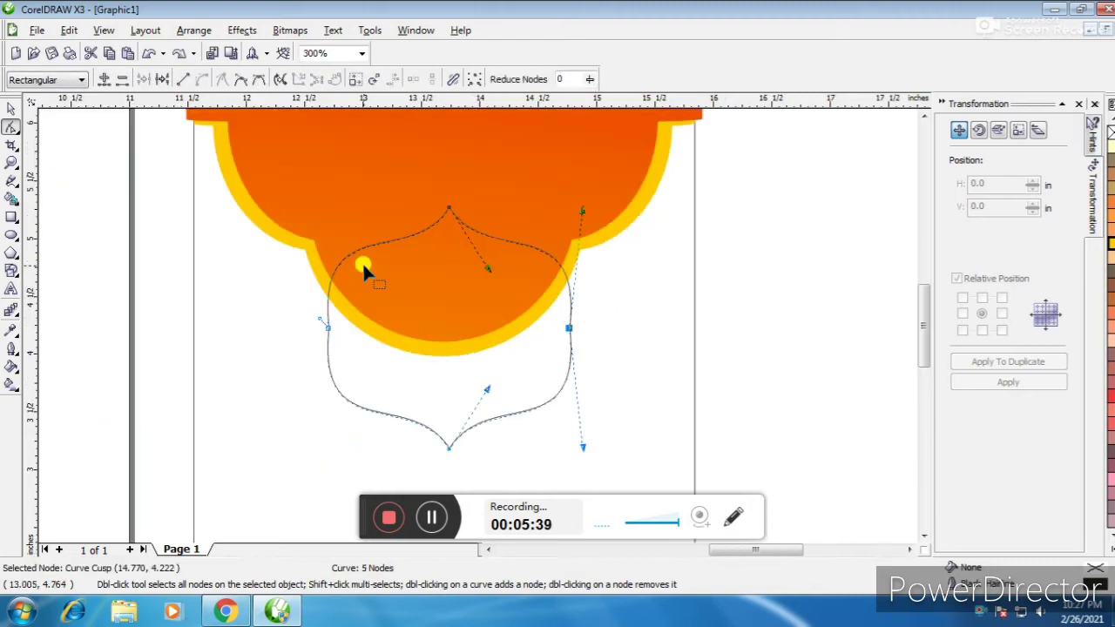
left_click(10, 112)
key("F4")
scroll(477, 327, "up", 2)
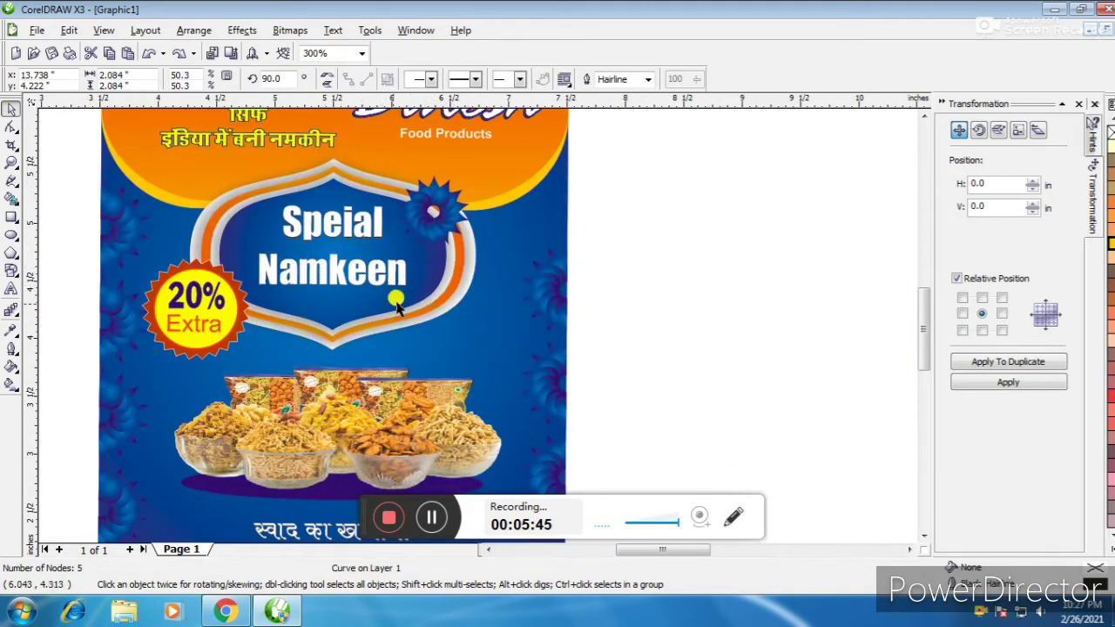
scroll(647, 343, "down", 2)
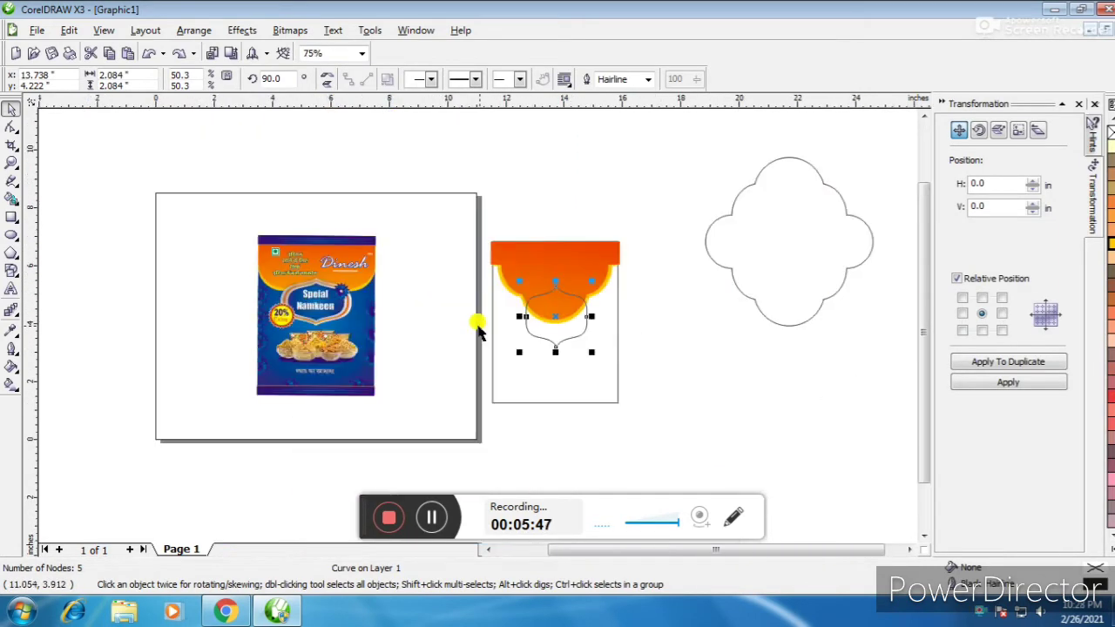
scroll(477, 329, "up", 1)
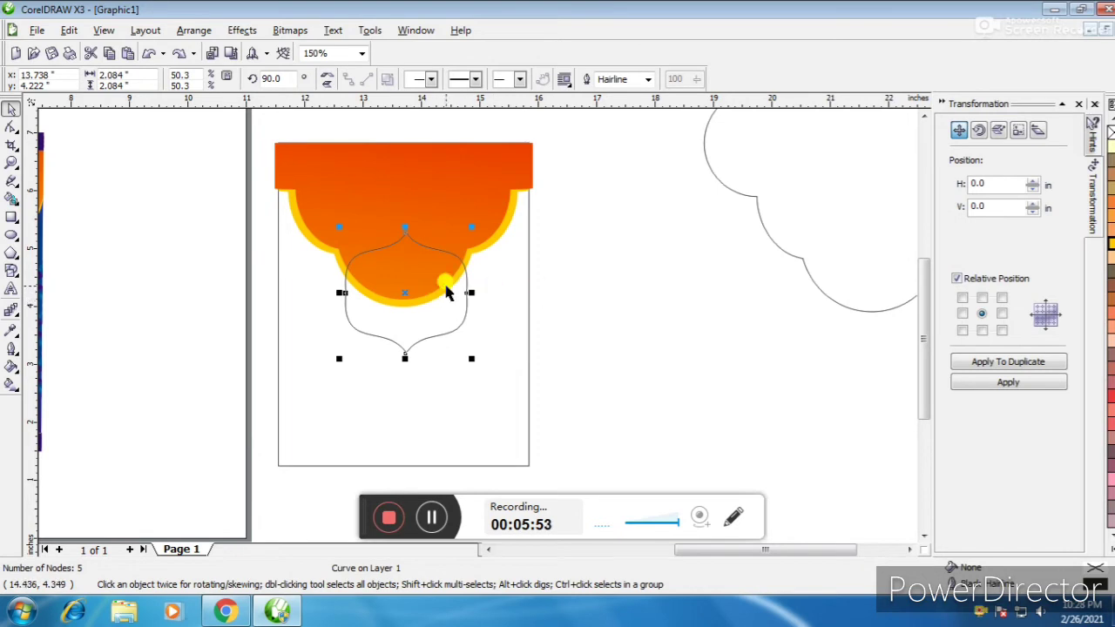
left_click_drag(441, 306, 680, 330)
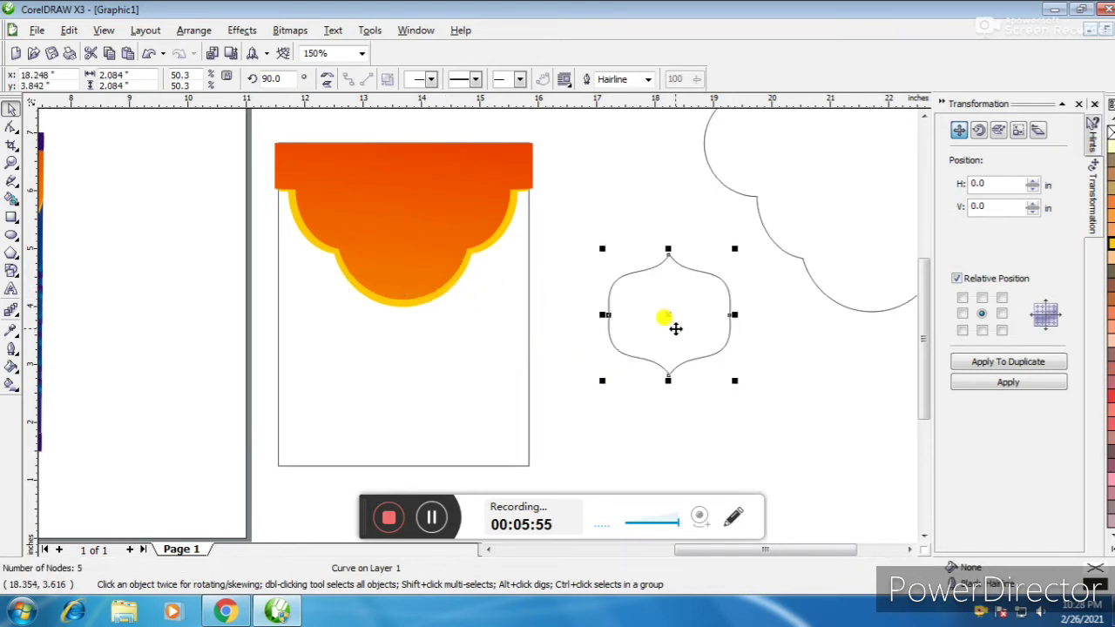
key("Delete")
scroll(543, 348, "down", 1)
Try placing a copy of the reference packet's blue pointed badge shape on the pouch's scalloped panel, and undo it
left_click(268, 333)
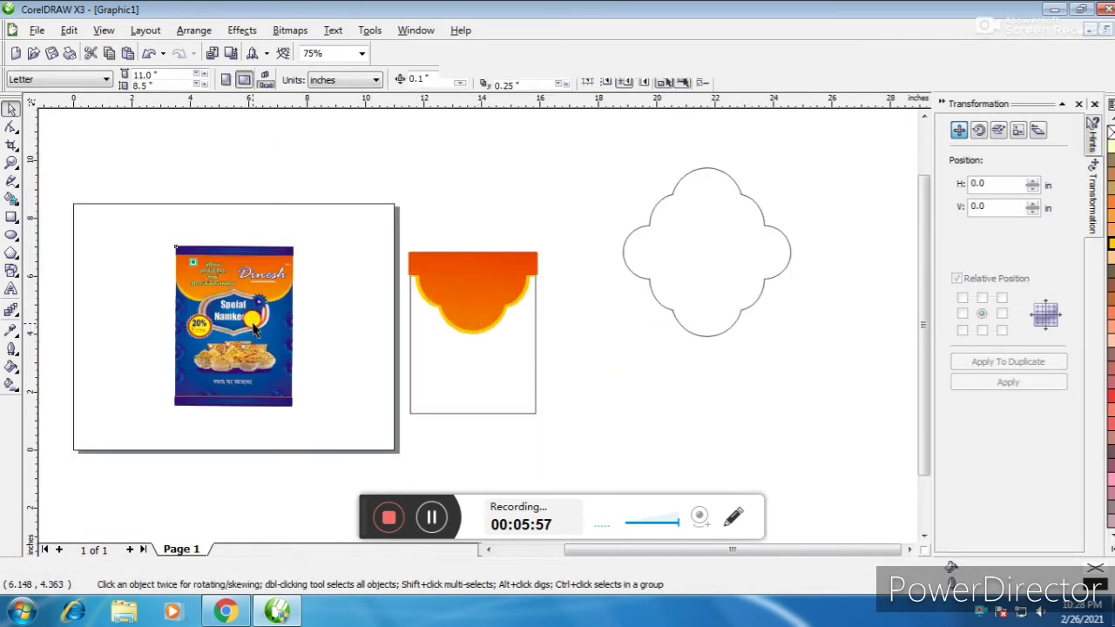
left_click(362, 152)
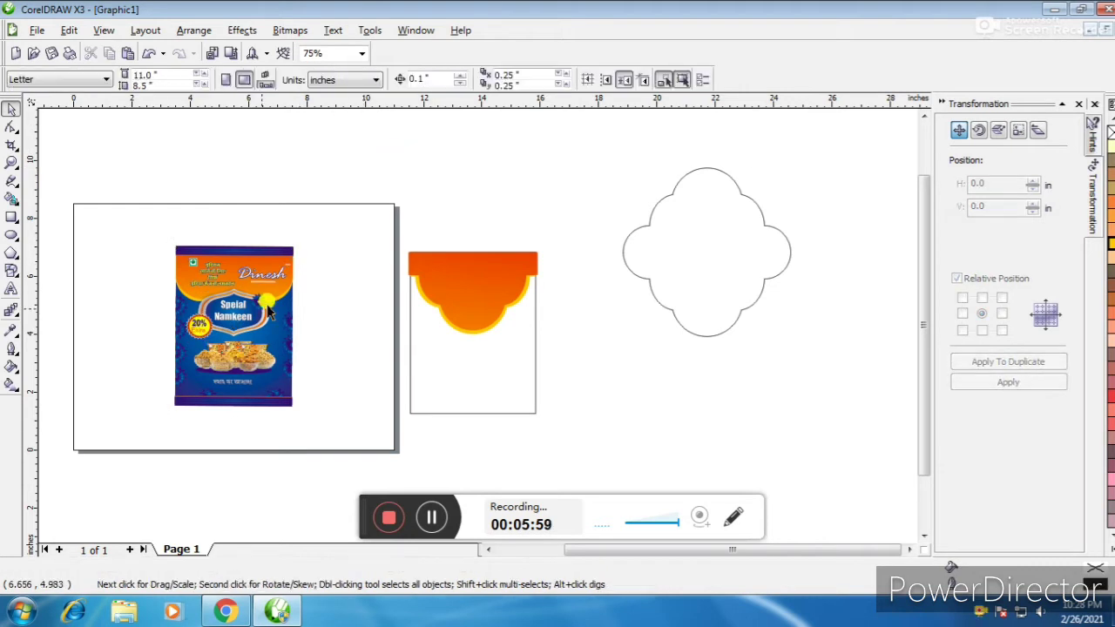
left_click(255, 322)
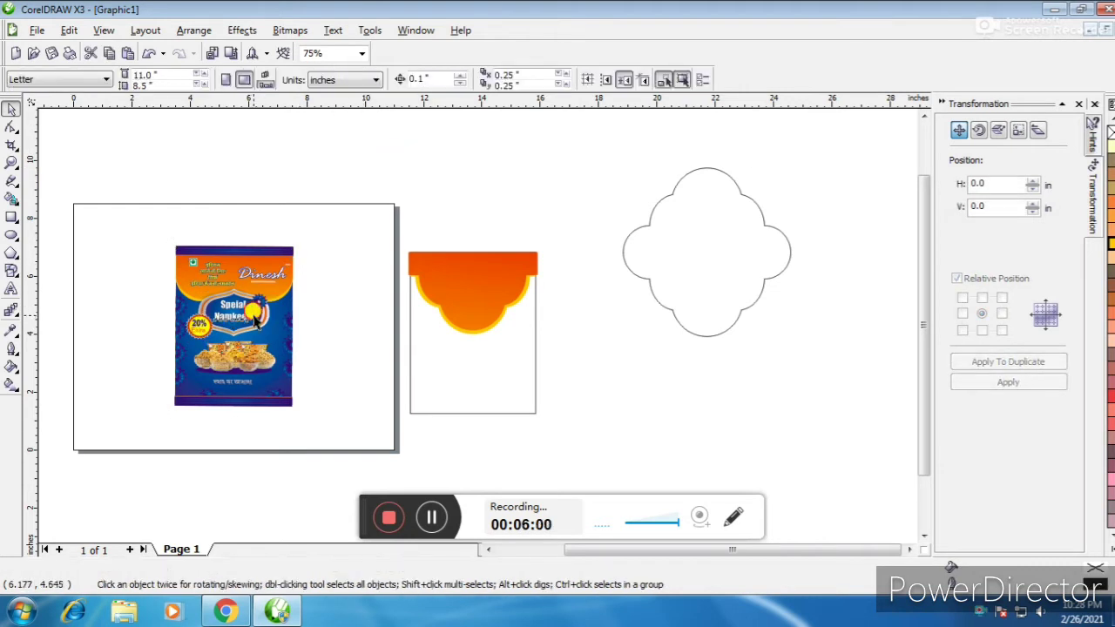
left_click(231, 315)
left_click_drag(230, 315, 475, 329)
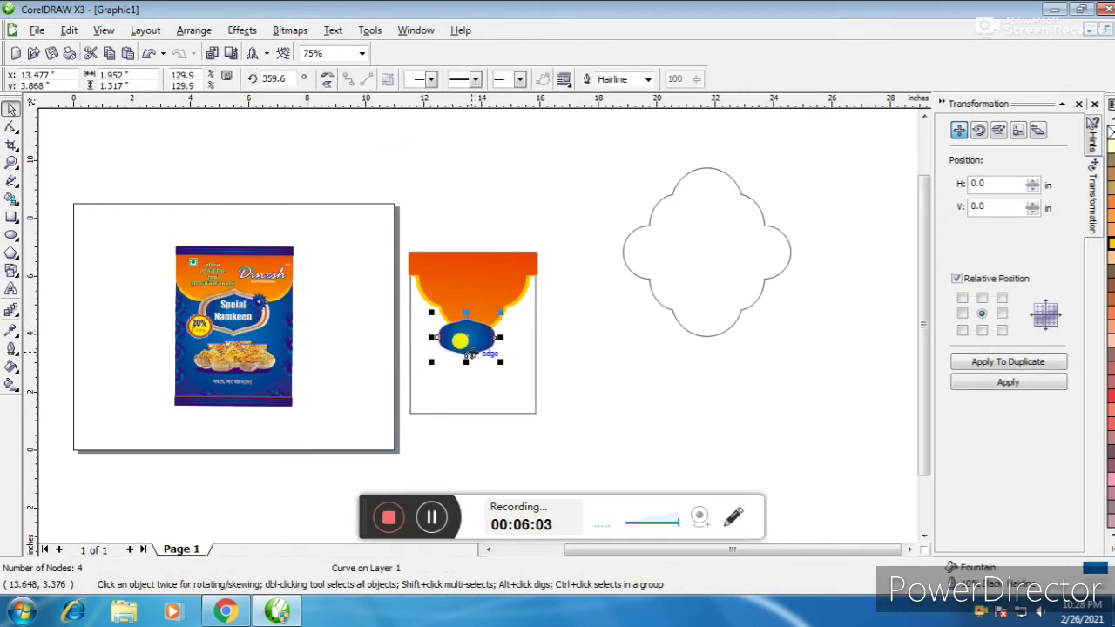
scroll(475, 330, "up", 2)
left_click_drag(465, 230, 488, 189)
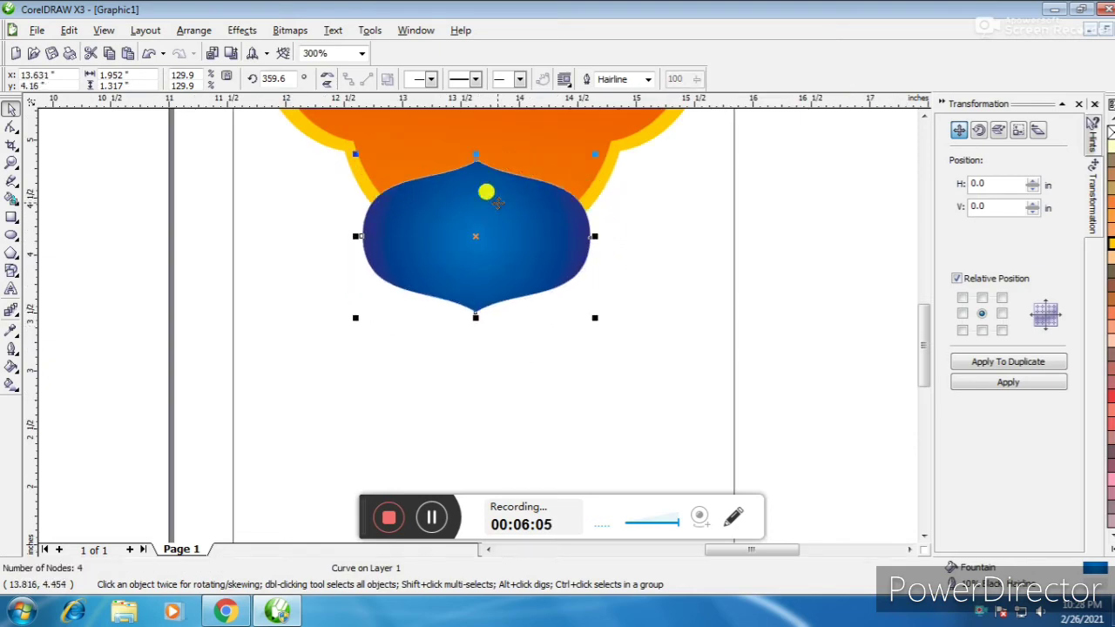
scroll(475, 330, "down", 2)
scroll(475, 329, "up", 2)
scroll(488, 322, "down", 1)
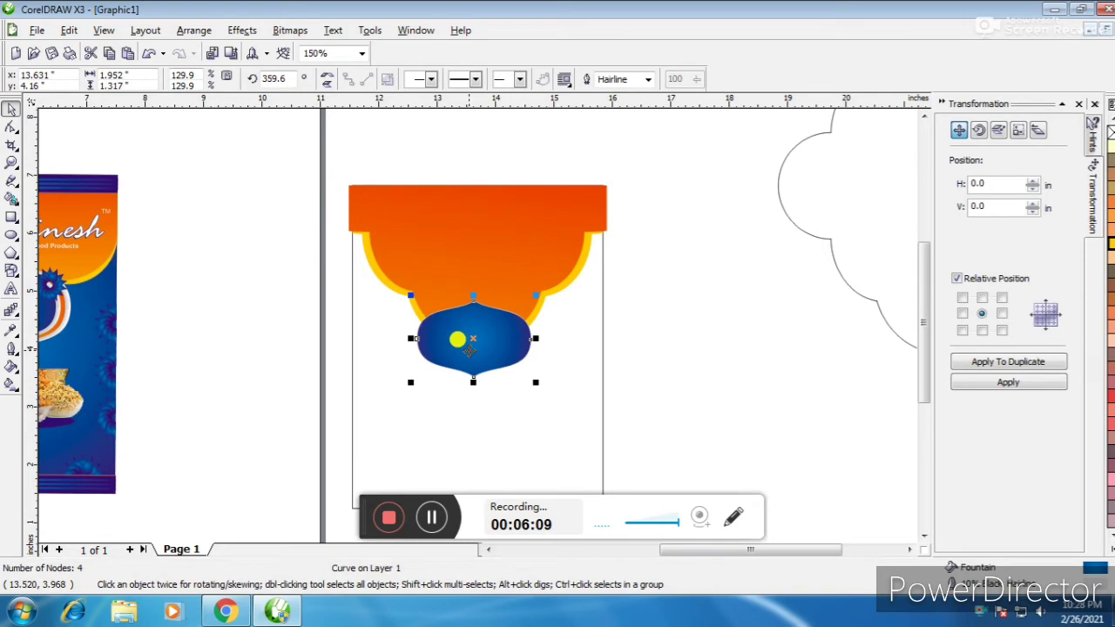
key("ctrl+z")
key("ctrl+z")
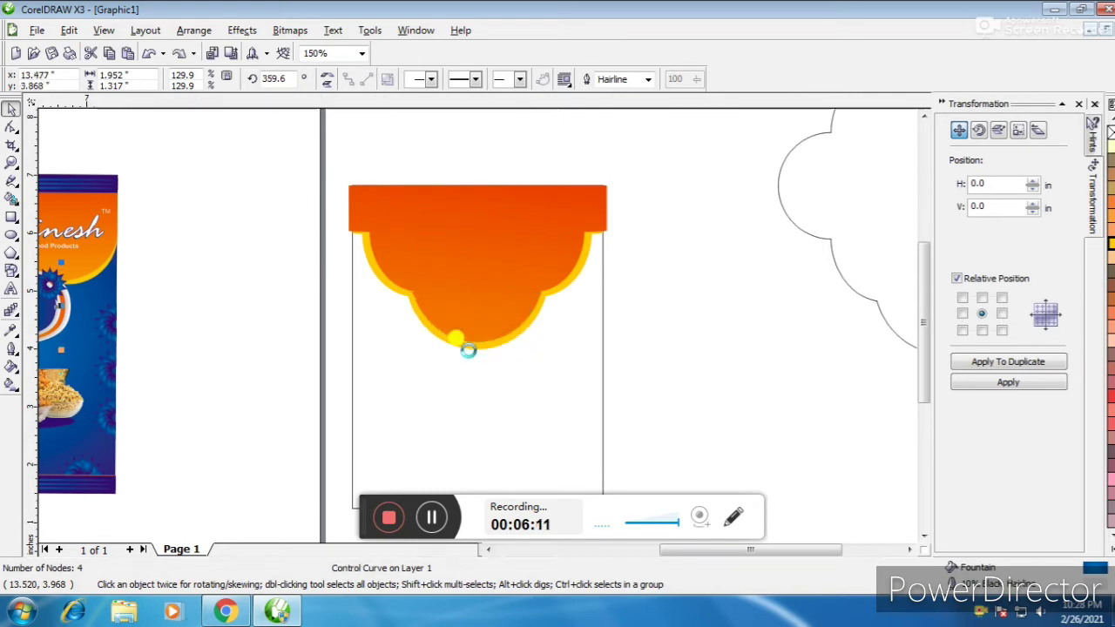
Try moving the orange badge layer with its drop shadow out of the reference packet, and undo the move
scroll(448, 349, "down", 2)
scroll(461, 329, "up", 2)
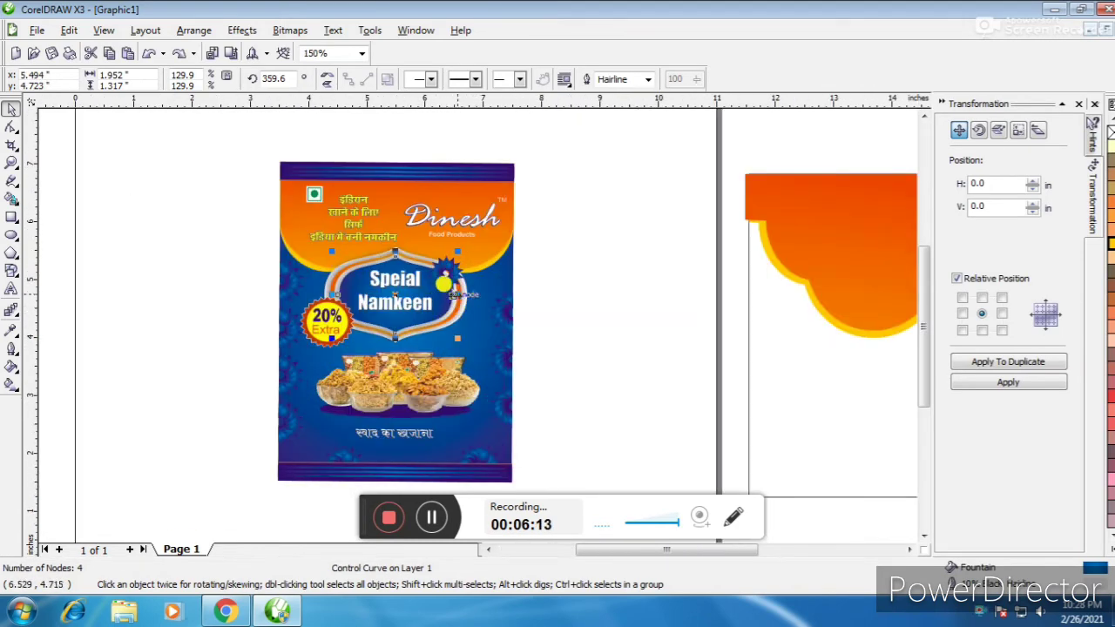
left_click(573, 252)
left_click(446, 306)
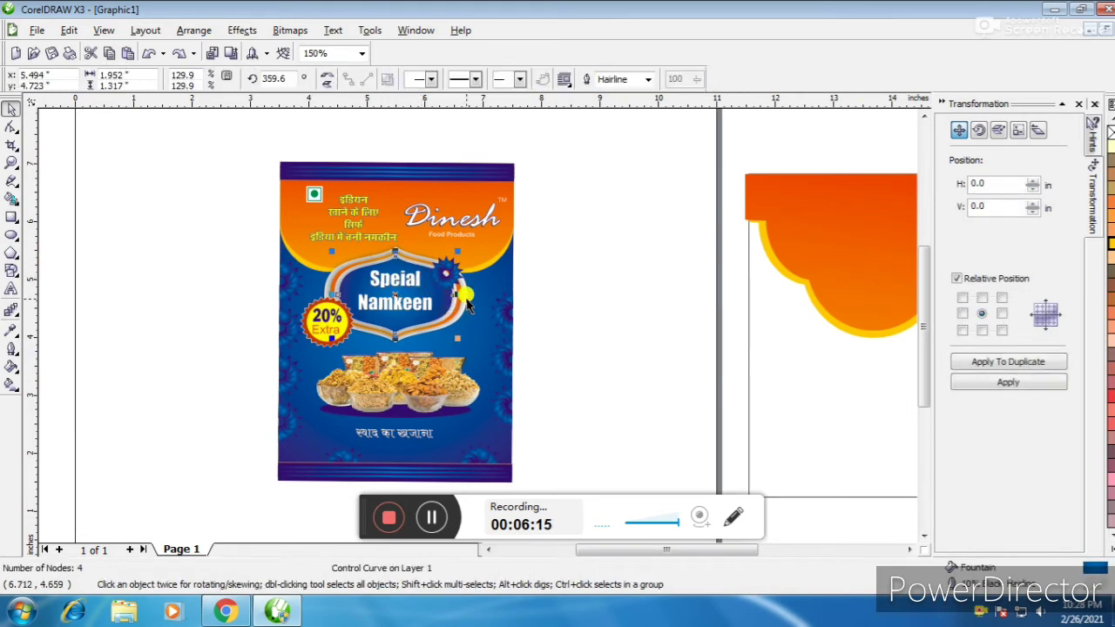
left_click_drag(461, 298, 746, 298)
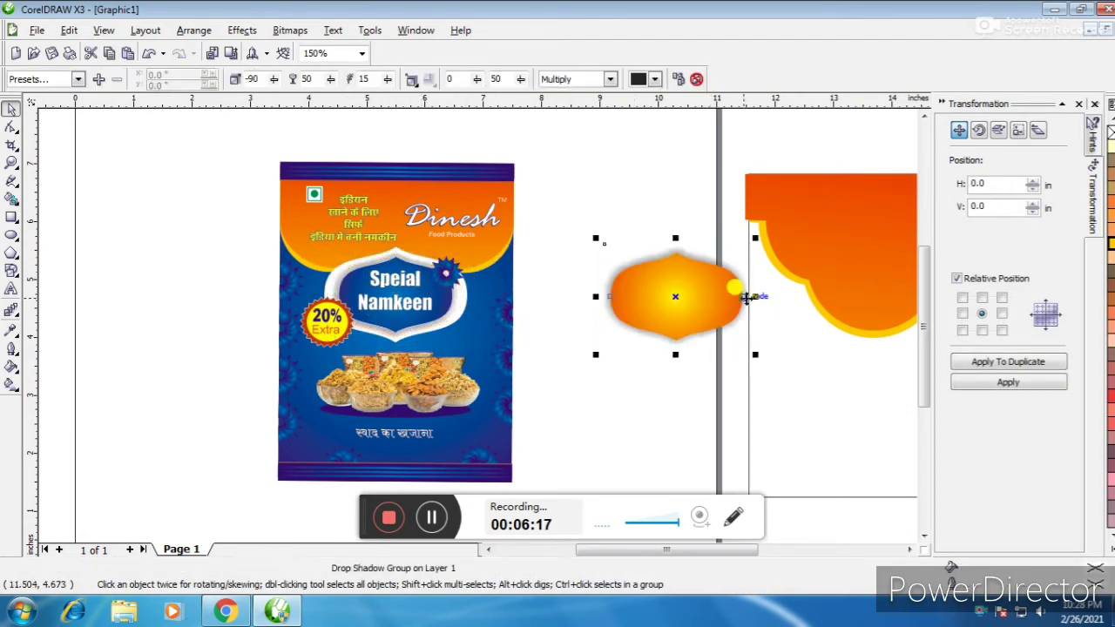
key("ctrl+z")
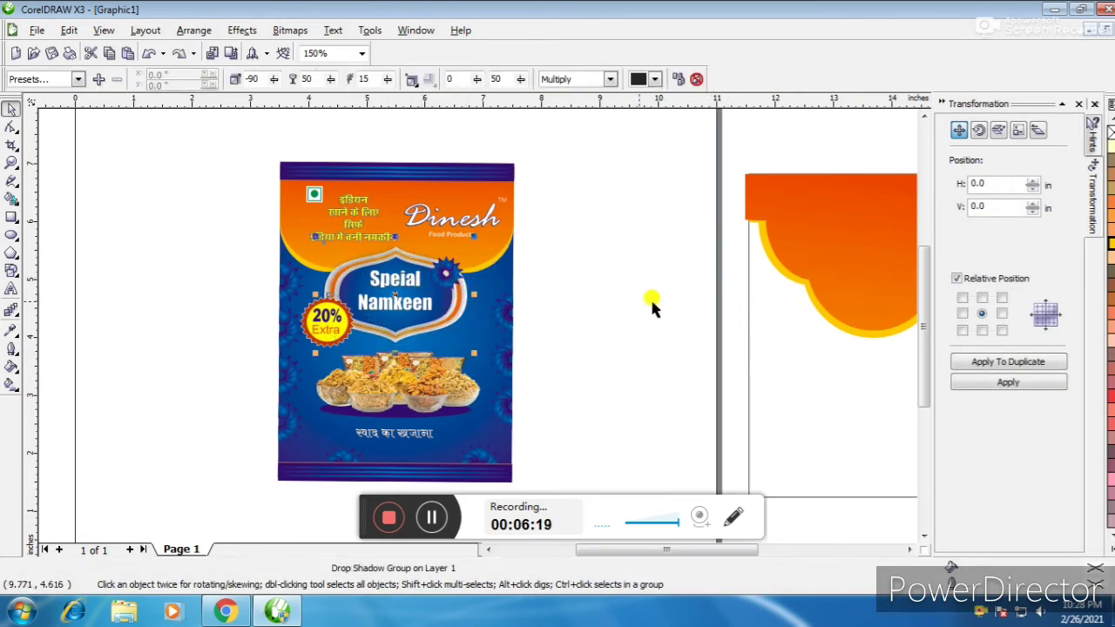
key("F3")
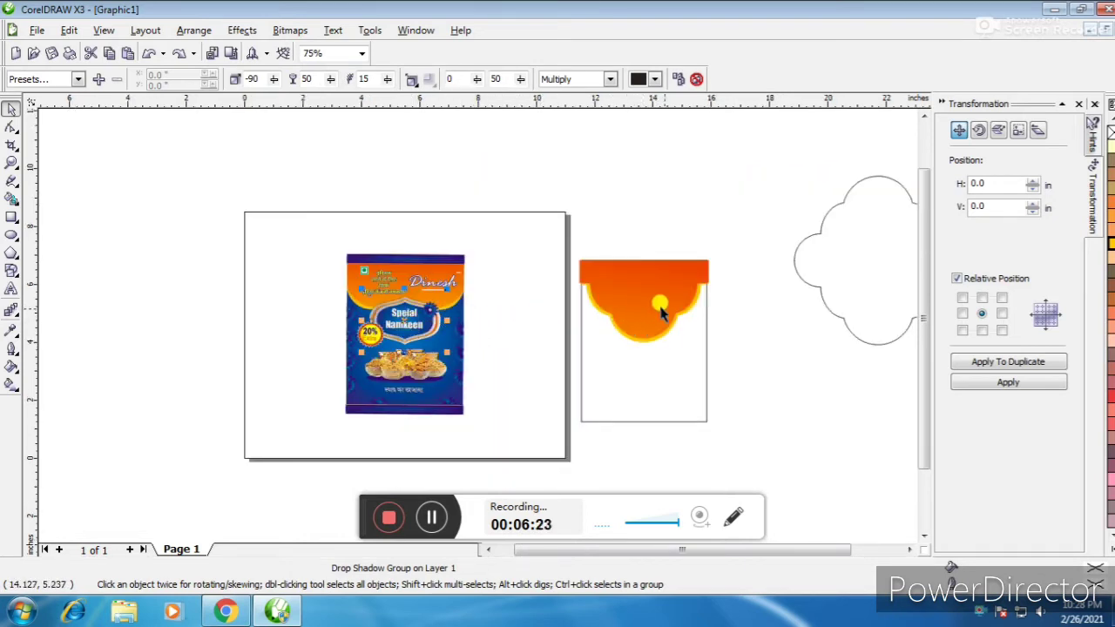
Copy the complete "Speial Namkeen" badge with its flower from the reference packet onto the pouch, overlapping the scalloped panel's lower edge
left_click(739, 319)
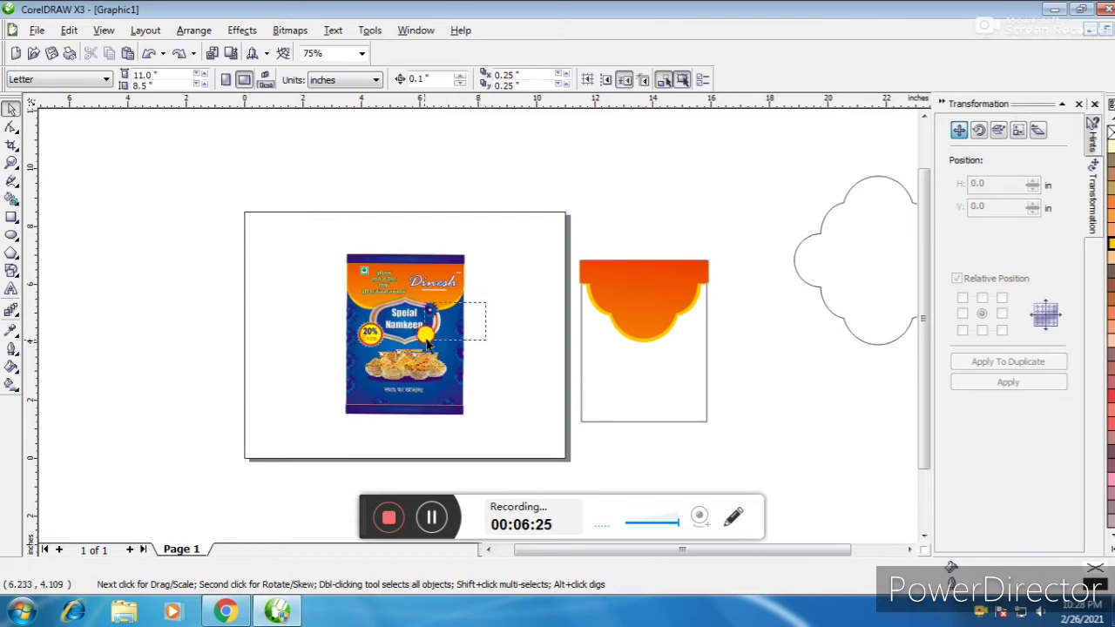
left_click(377, 334)
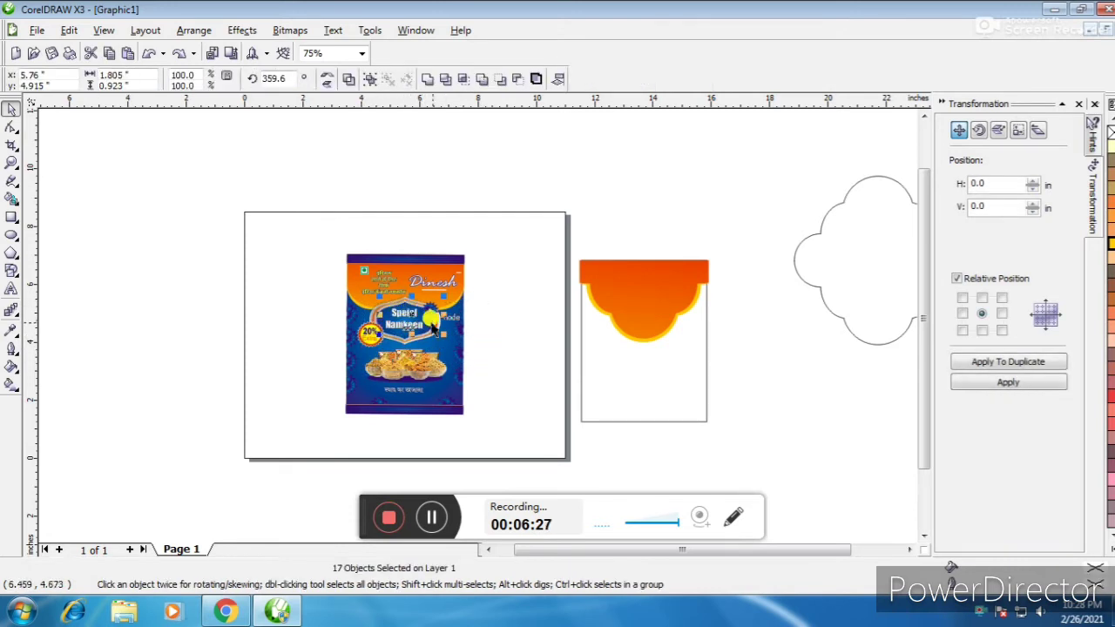
left_click(499, 306)
left_click_drag(488, 294, 649, 334)
scroll(649, 335, "up", 2)
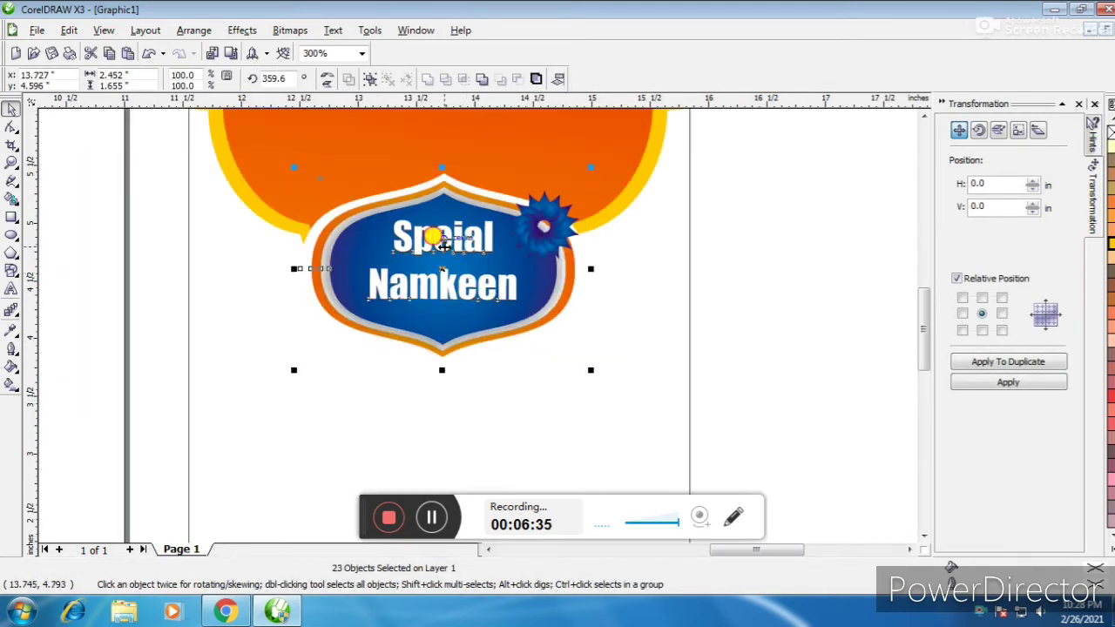
left_click_drag(442, 244, 433, 225)
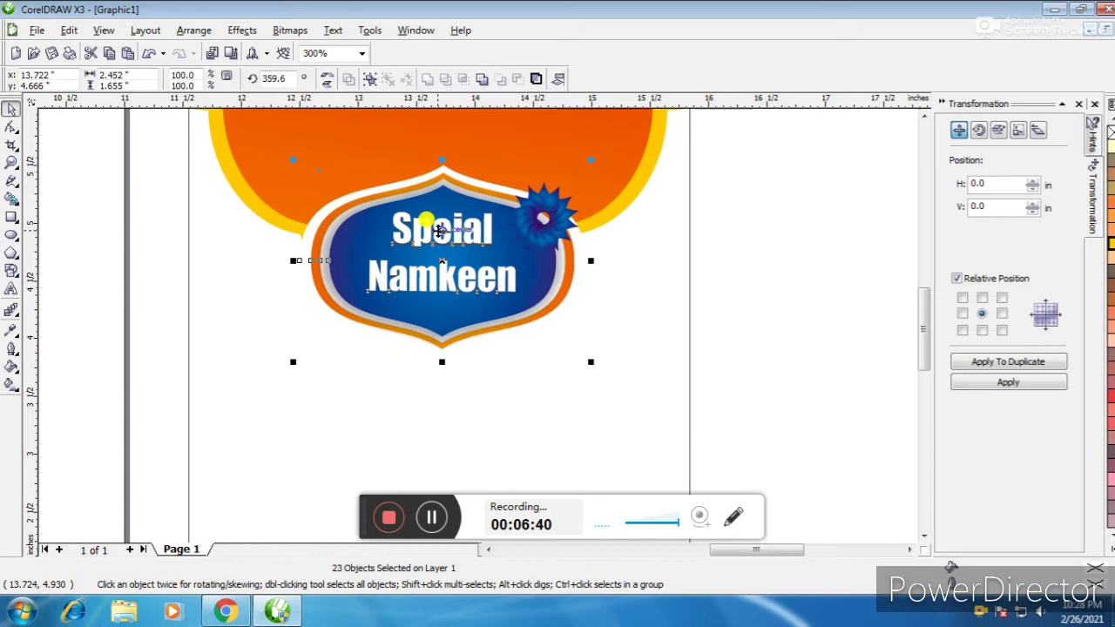
Copy the "20% Extra" starburst from the reference packet to the lower-left edge of the pouch's badge
left_click(737, 252)
key("F4")
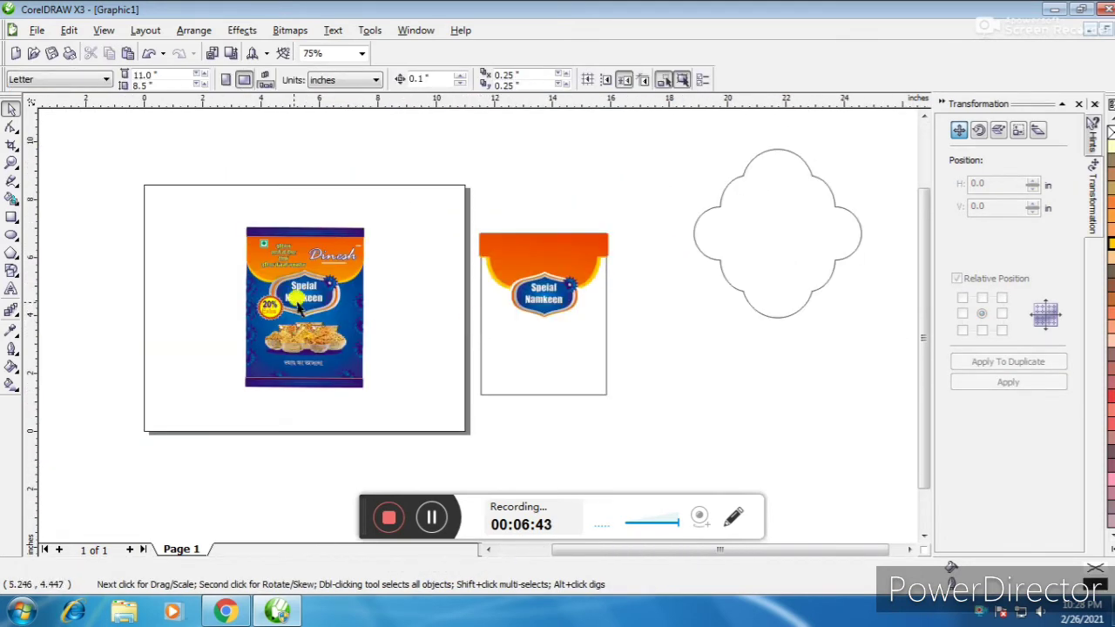
left_click(269, 308)
left_click_drag(270, 309, 487, 324)
scroll(496, 310, "up", 2)
scroll(472, 328, "down", 1)
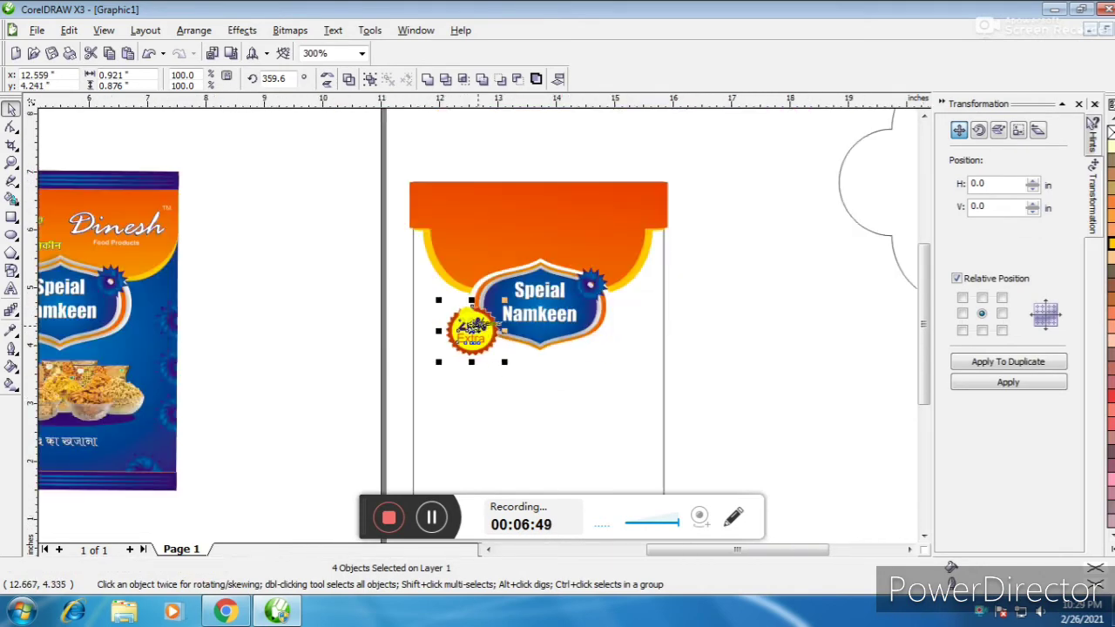
scroll(413, 315, "down", 1)
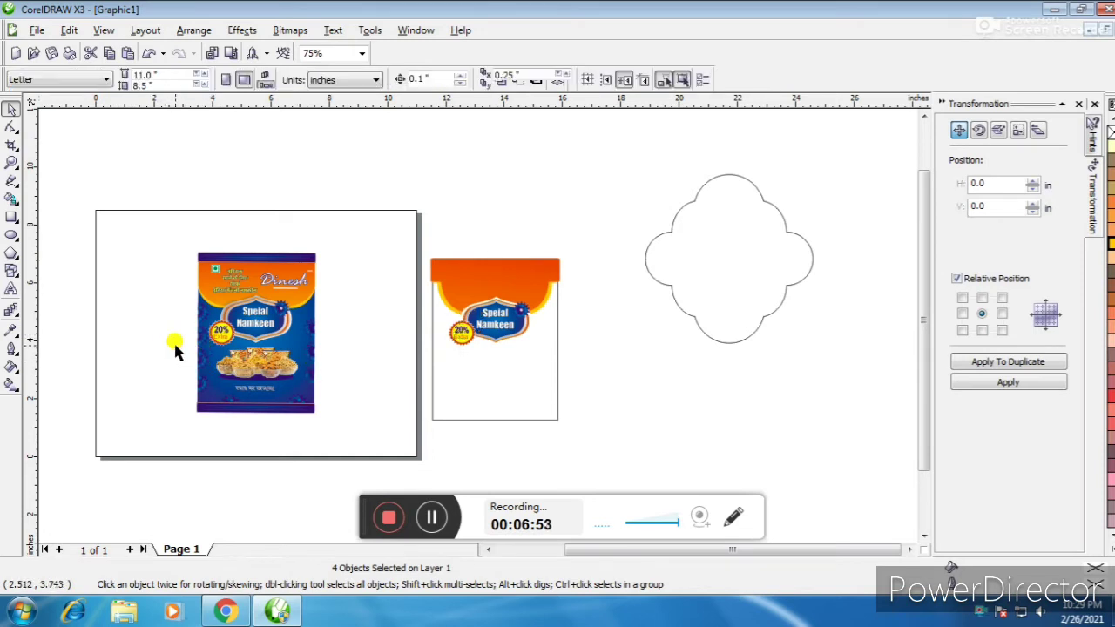
Copy the snack bowls picture and the Hindi slogan from the reference packet onto the pouch below the badge
mouse_move(249, 357)
left_mouse_down()
mouse_move(180, 348)
mouse_move(307, 388)
mouse_move(510, 370)
left_mouse_up()
left_click_drag(281, 393, 491, 392)
scroll(475, 393, "up", 2)
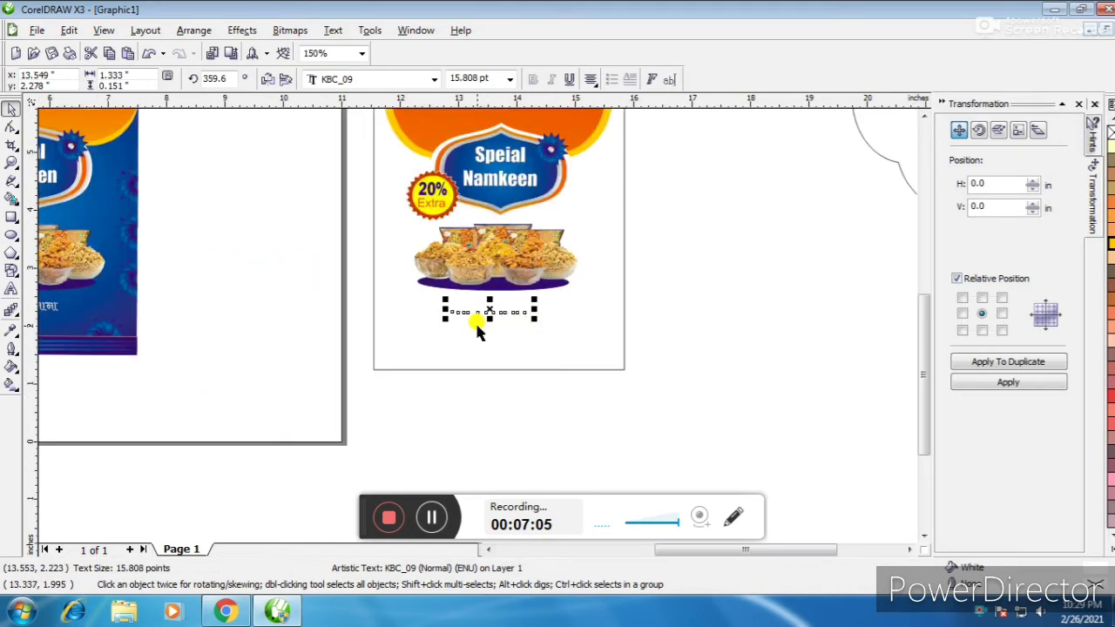
Fill the pouch's background rectangle with solid dark Blue
left_click(573, 335)
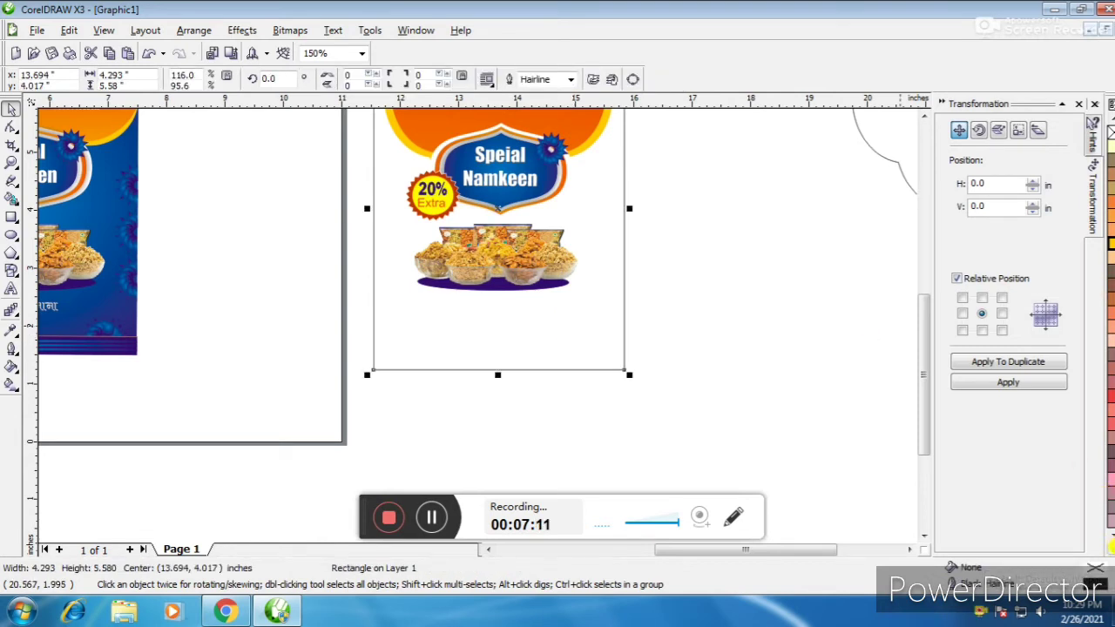
left_click(1109, 546)
left_click(1083, 305)
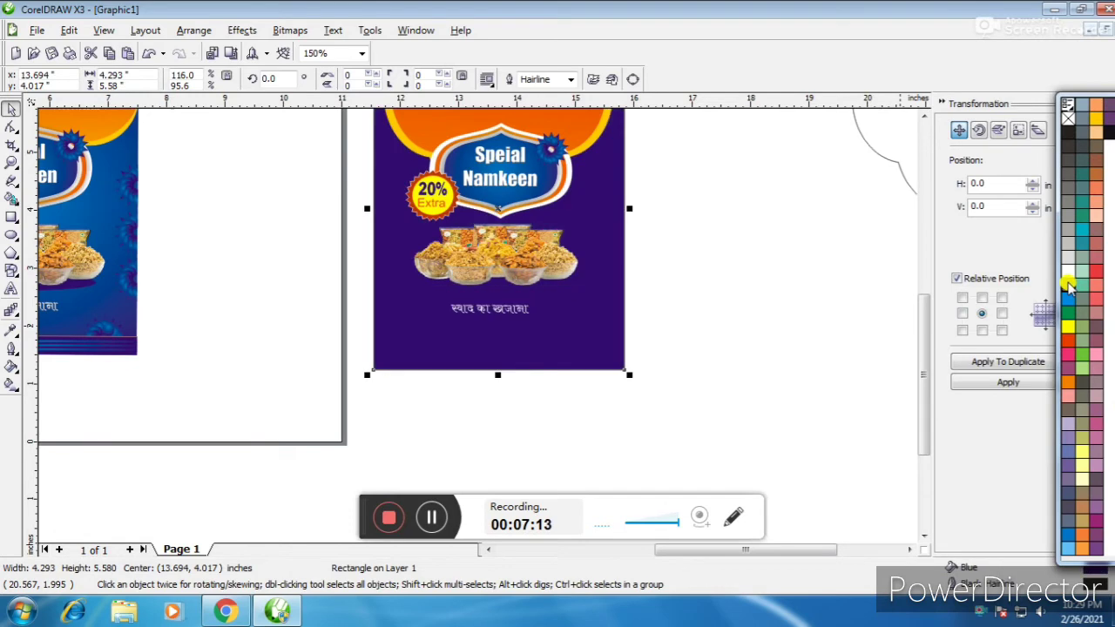
Apply a custom radial fountain fill to the pouch background, blending from dark blue edges to a brighter blue centre
key("F11")
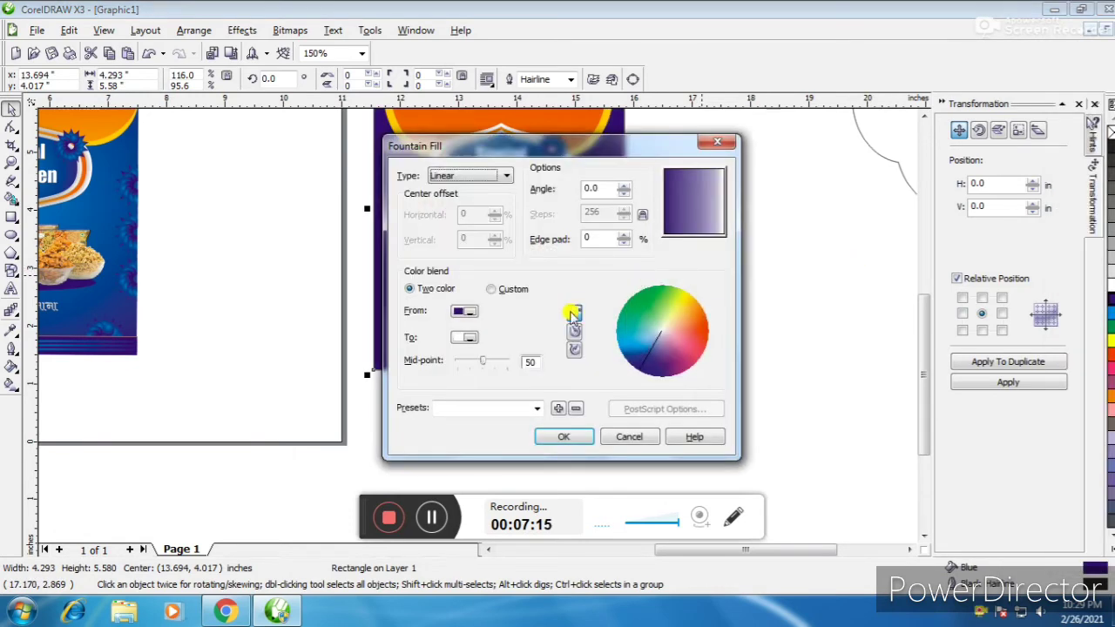
left_click(491, 289)
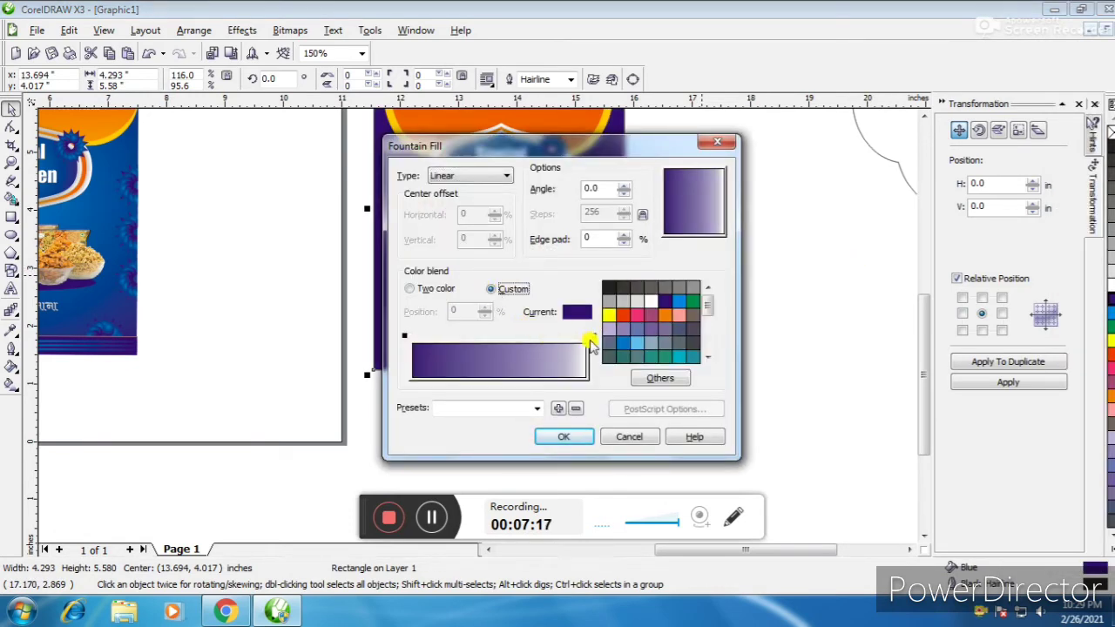
left_click(591, 336)
left_click(623, 342)
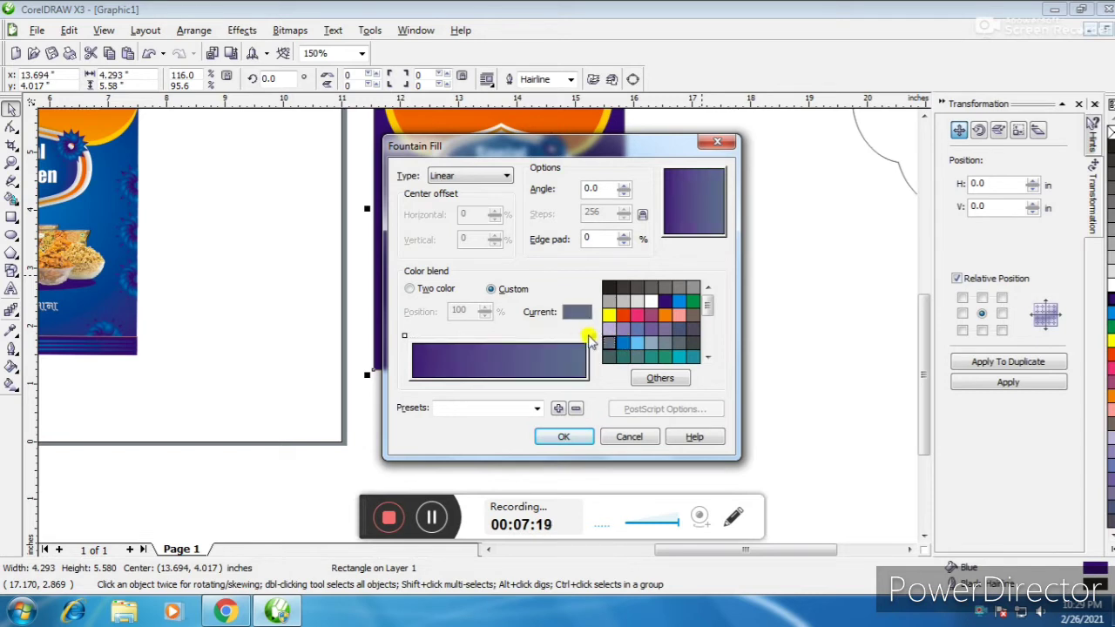
left_click(593, 337)
left_click(622, 343)
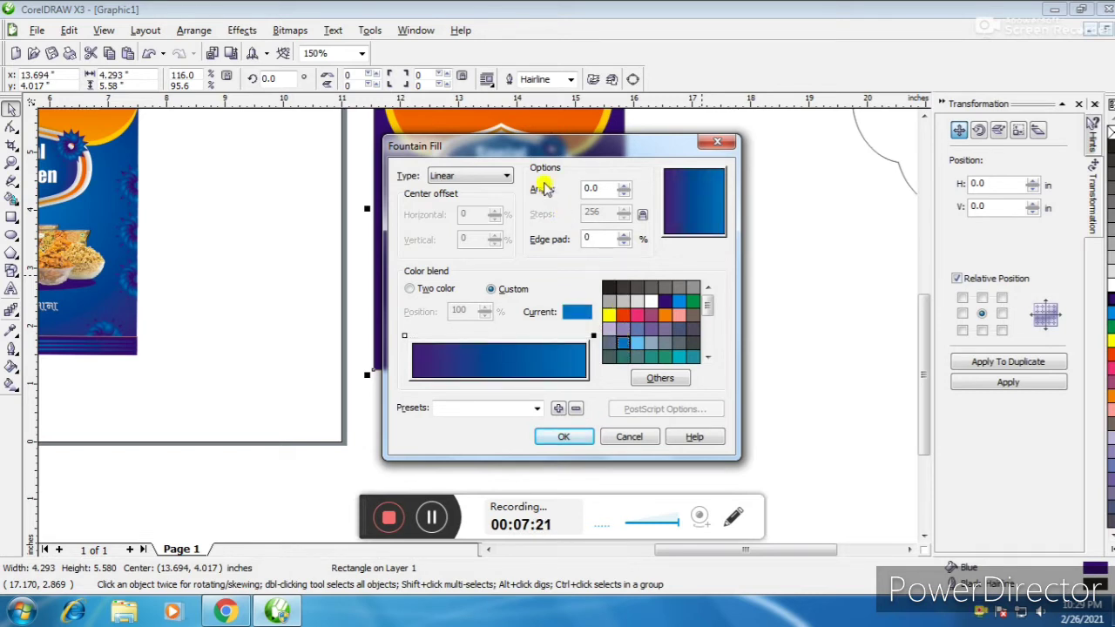
left_click(506, 175)
left_click(470, 198)
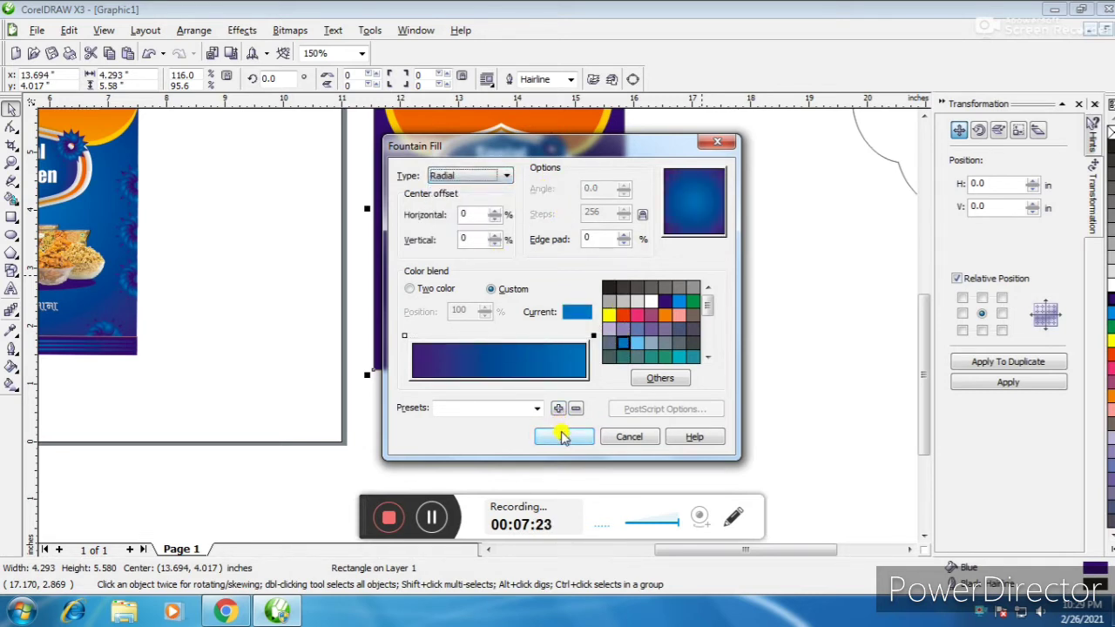
left_click(565, 437)
left_click(786, 273)
scroll(468, 319, "down", 1)
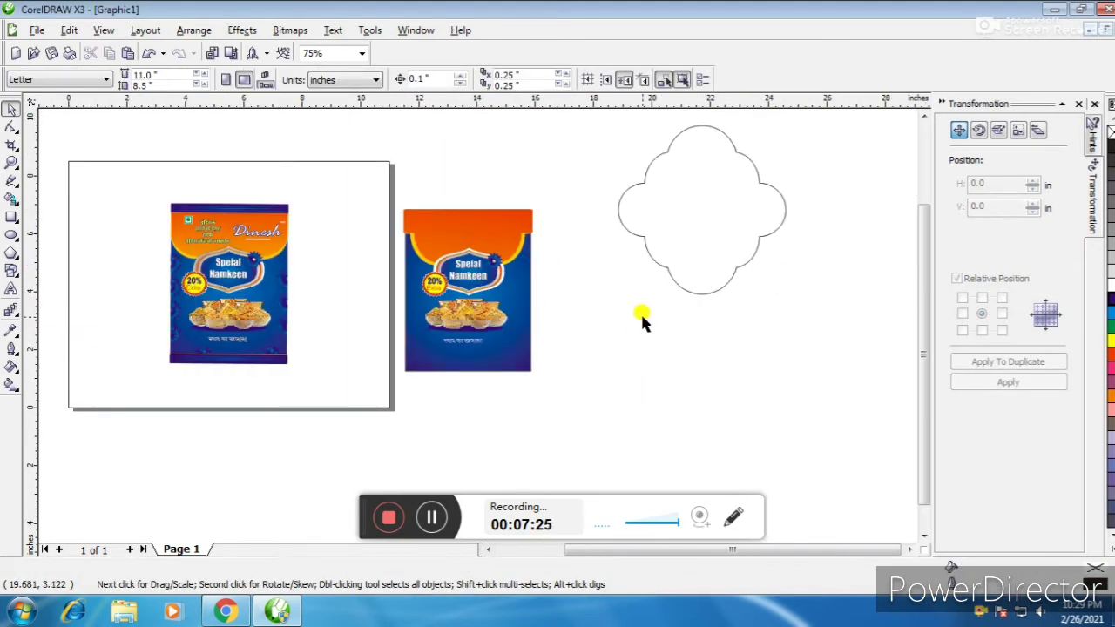
scroll(473, 320, "up", 2)
scroll(477, 328, "down", 1)
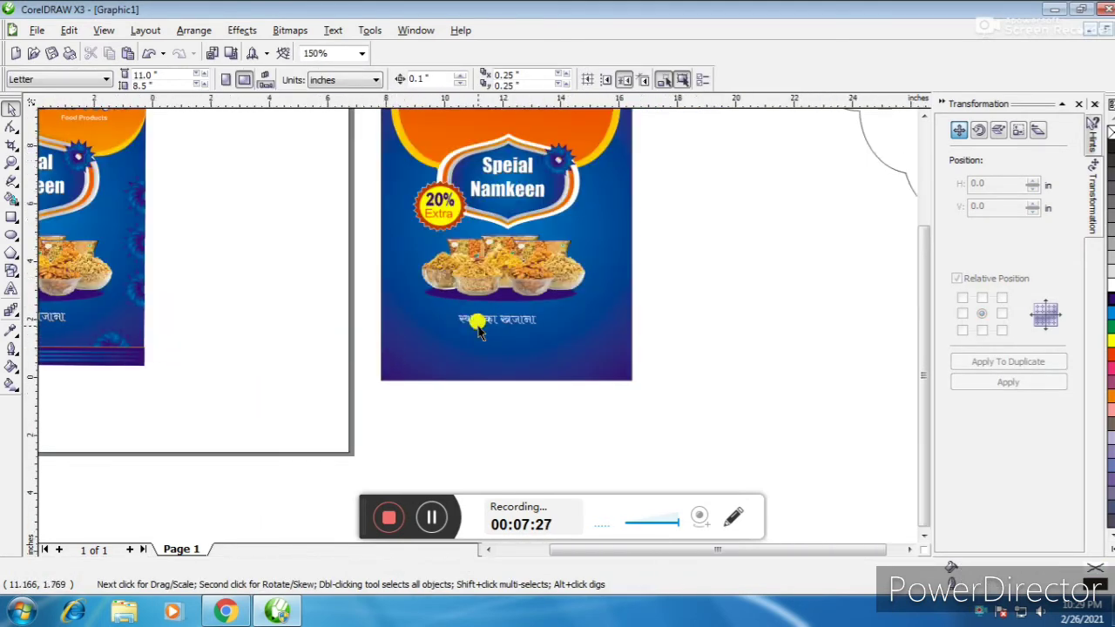
Draw a rectangular strip about 4.29 by 0.25 inches along the pouch's bottom edge and fill it with Blue
scroll(477, 328, "down", 1)
left_click(12, 218)
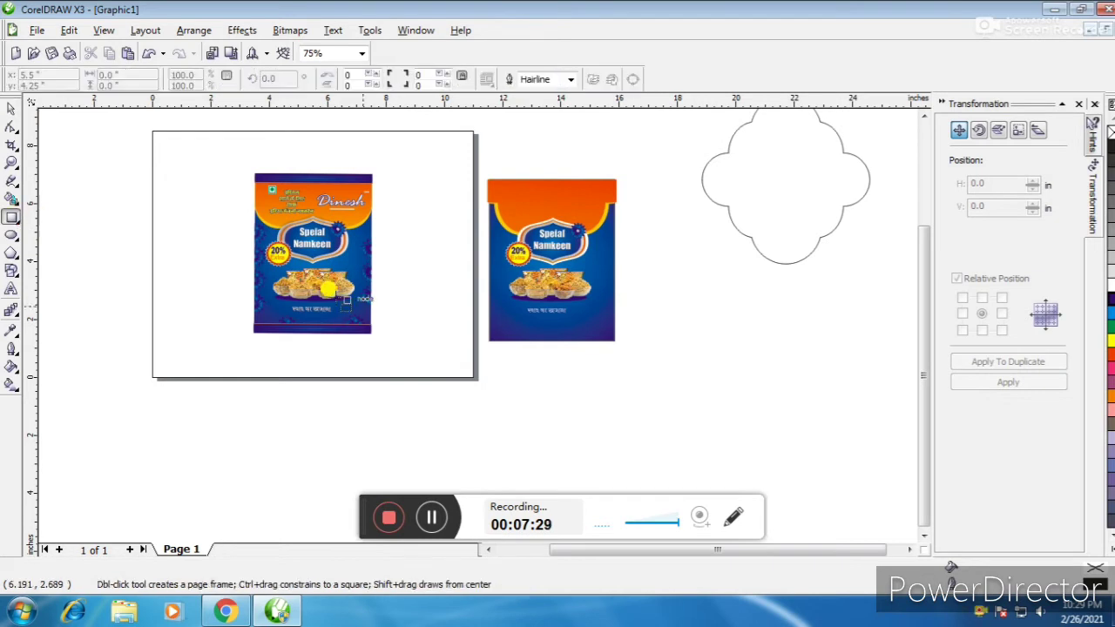
scroll(500, 331, "up", 2)
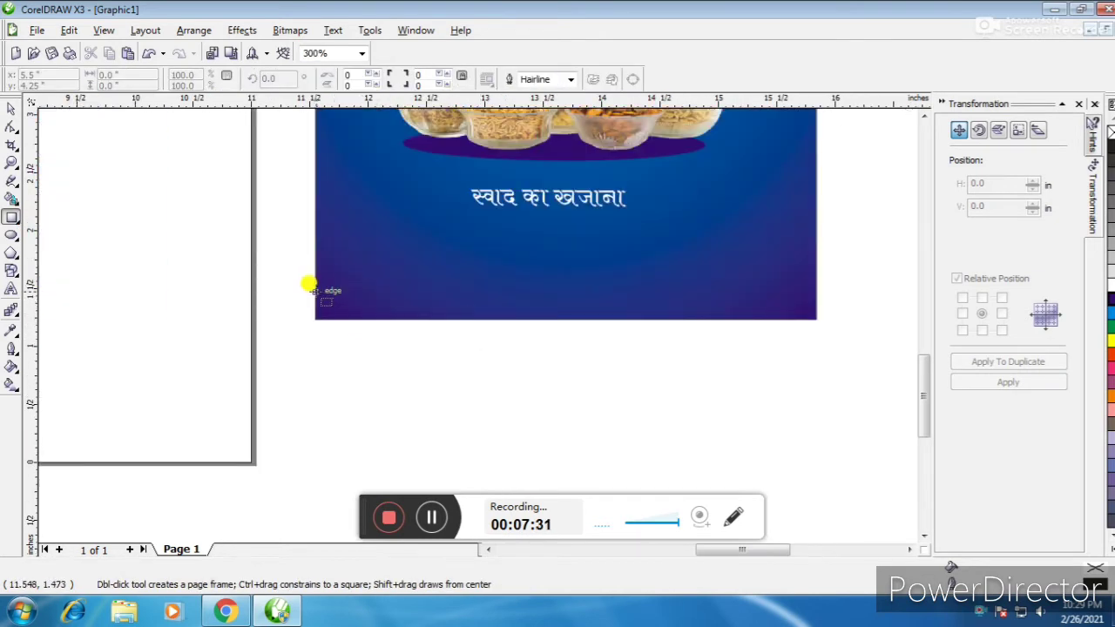
mouse_move(309, 285)
left_mouse_down()
mouse_move(400, 318)
mouse_move(824, 334)
mouse_move(819, 325)
left_mouse_up()
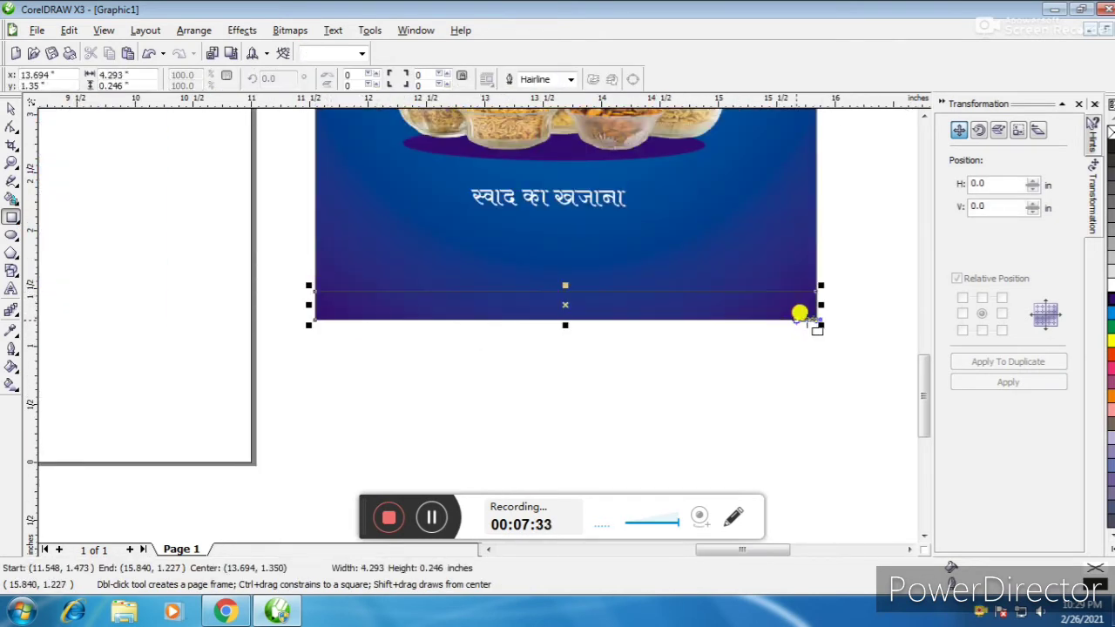
left_click(13, 109)
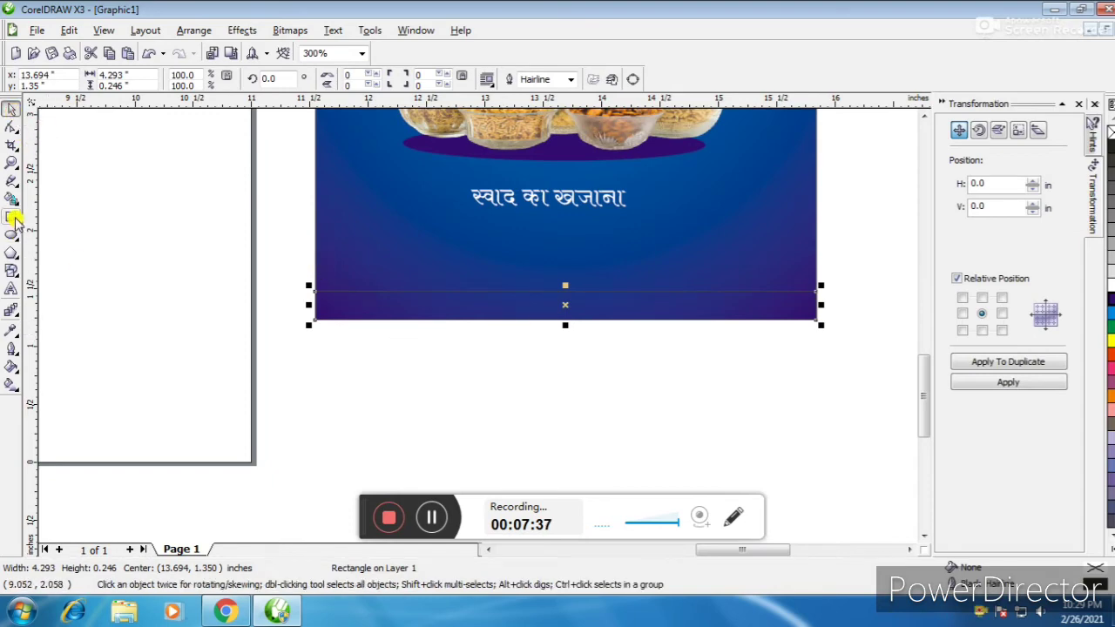
key("F3")
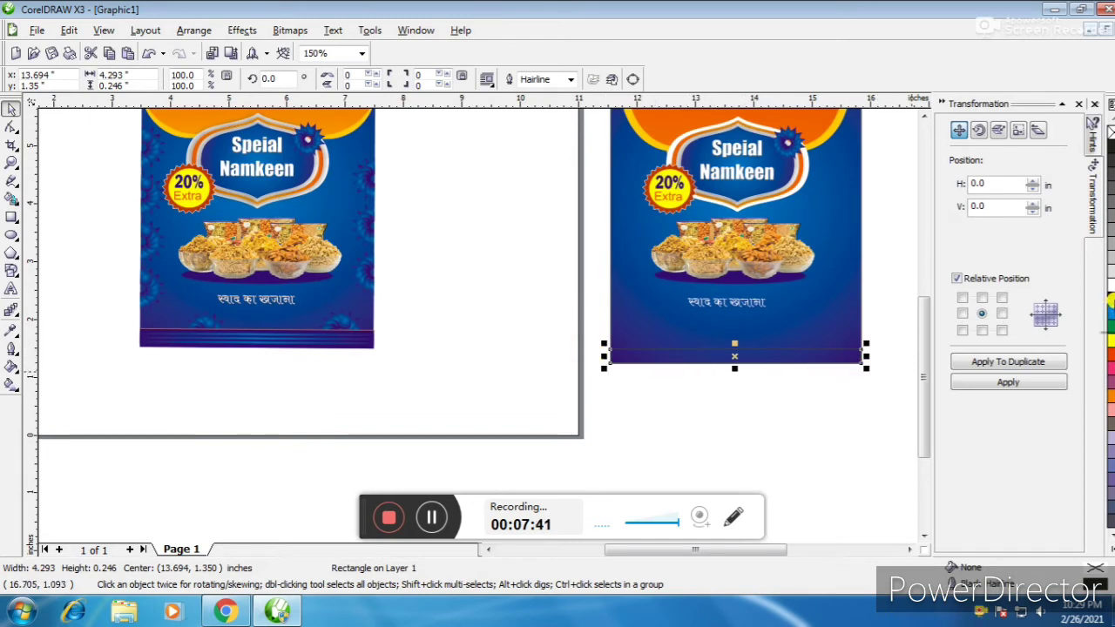
left_click(1110, 302)
Draw a thin stripe across the bottom strip, reduce it to about 0.033 inches high, and duplicate it to make three evenly spaced stripes
scroll(758, 351, "up", 1)
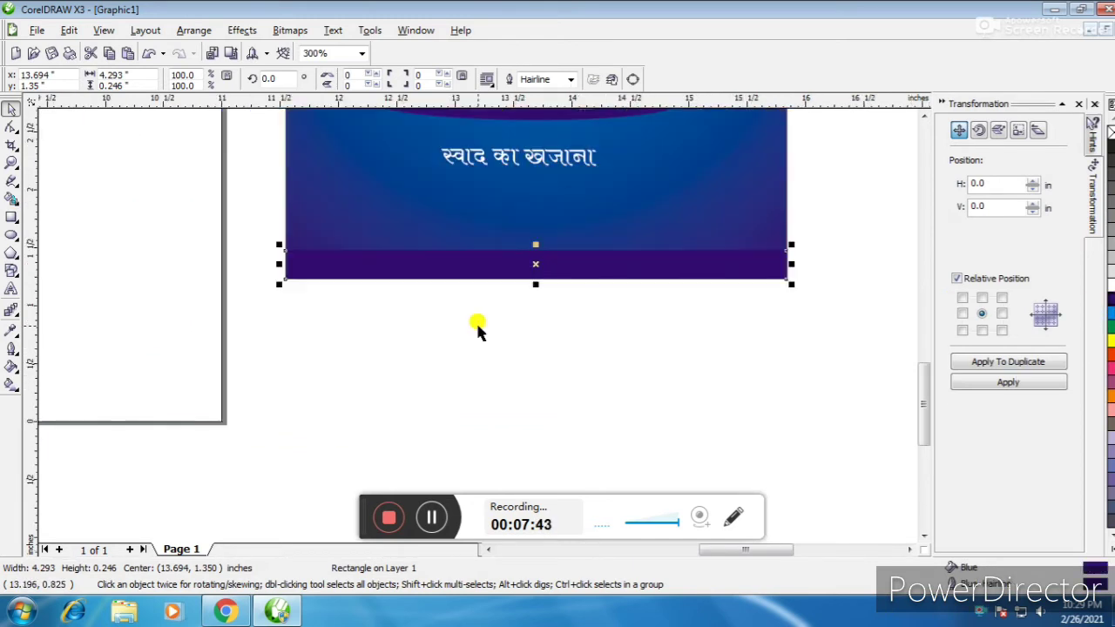
left_click(12, 215)
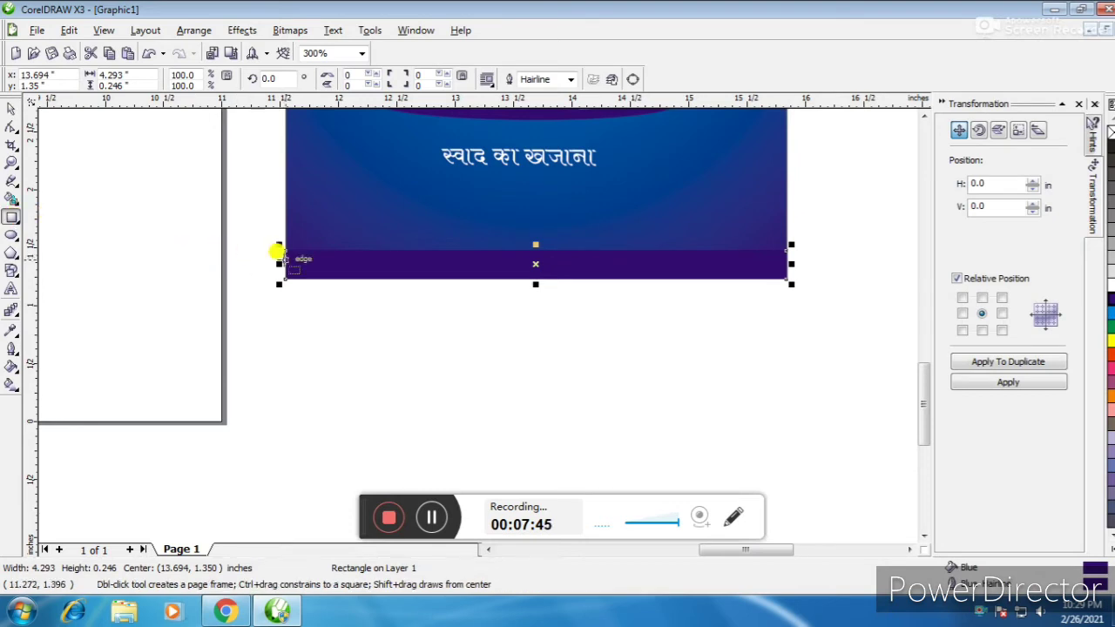
left_click_drag(284, 254, 788, 256)
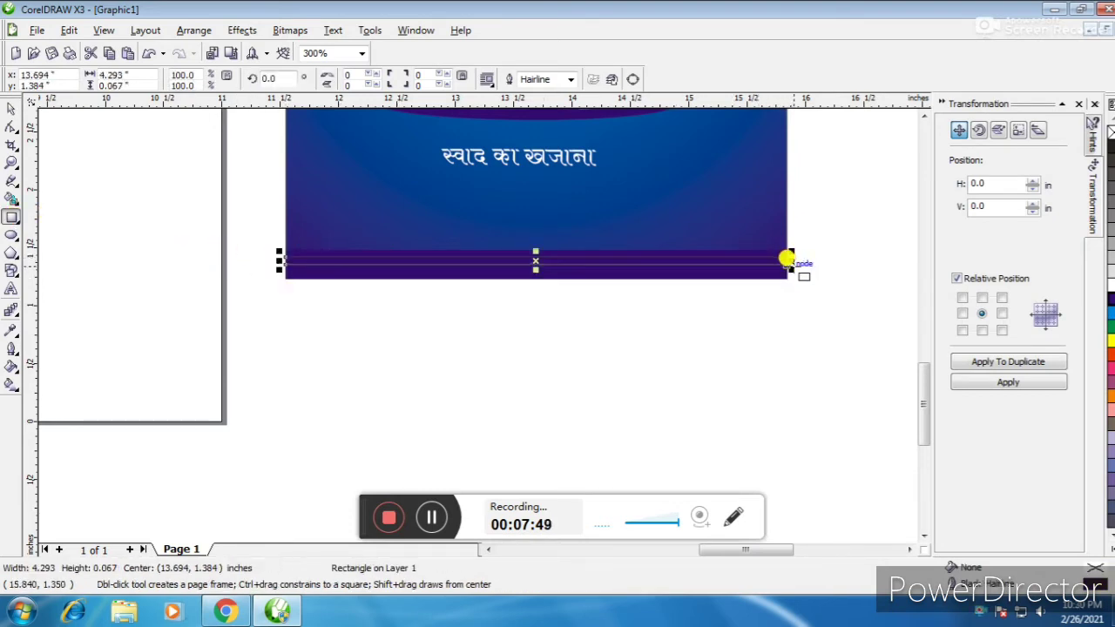
left_click(13, 106)
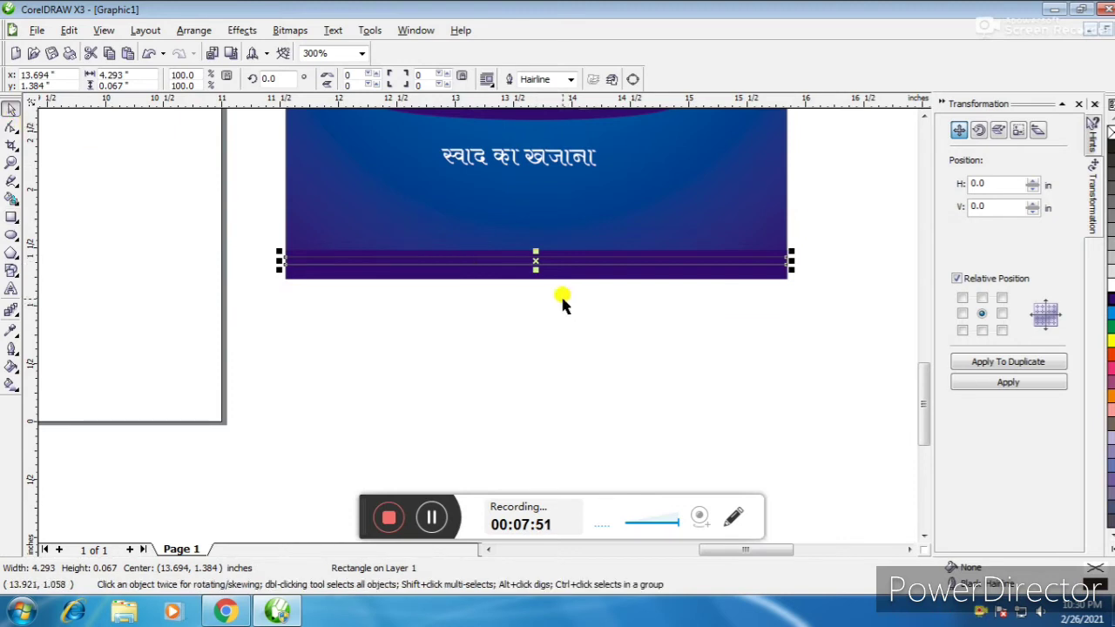
scroll(478, 323, "up", 2)
scroll(468, 335, "up", 1)
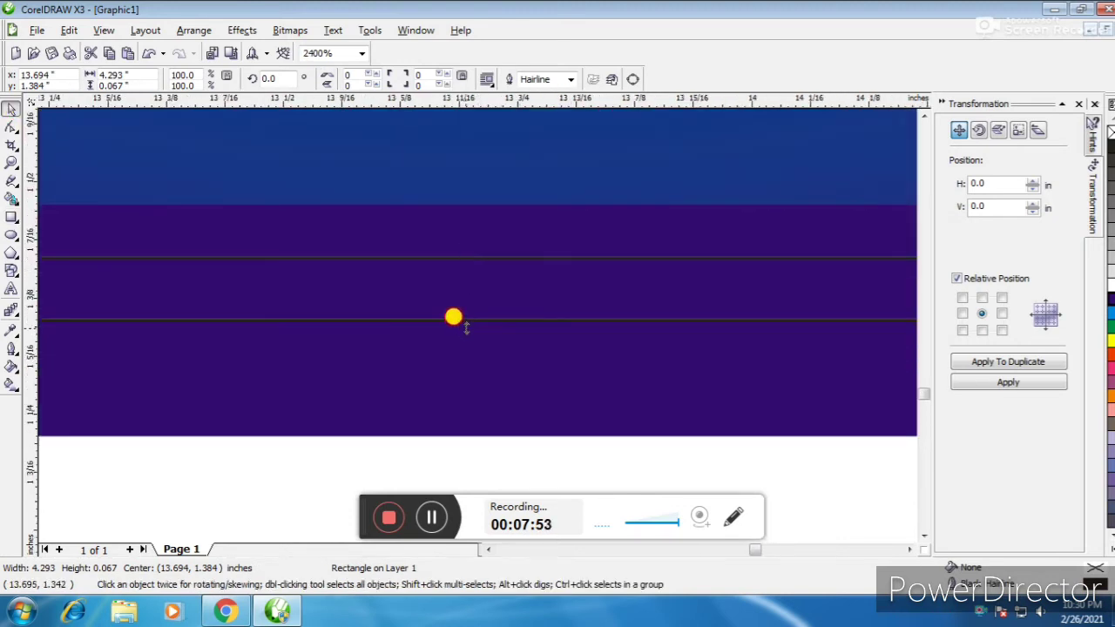
left_click_drag(466, 327, 481, 358)
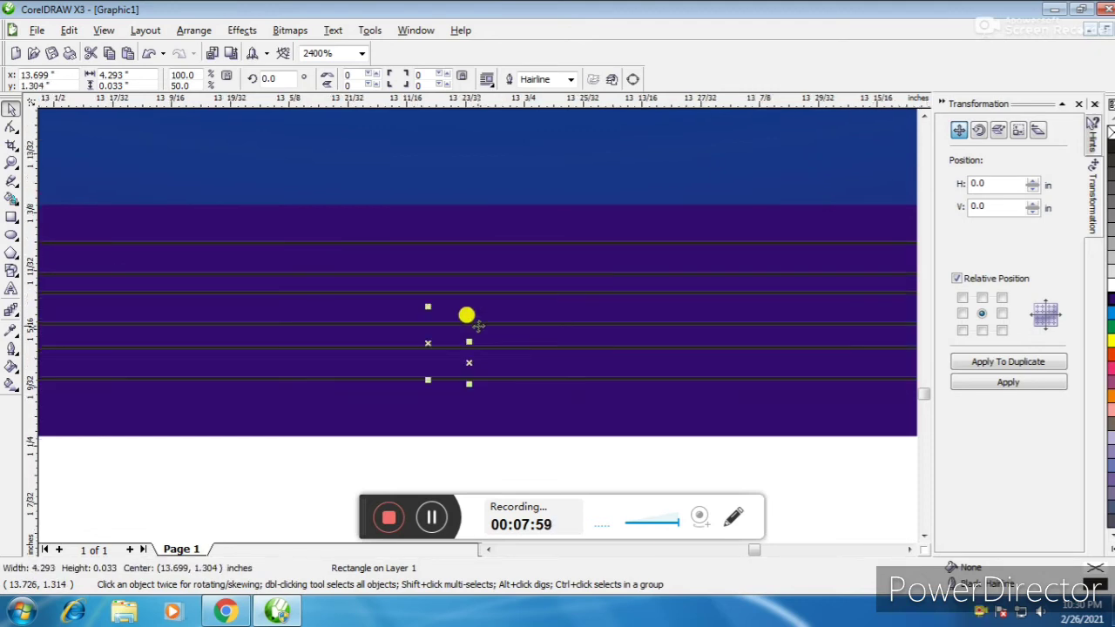
scroll(465, 316, "up", 2)
scroll(465, 316, "down", 4)
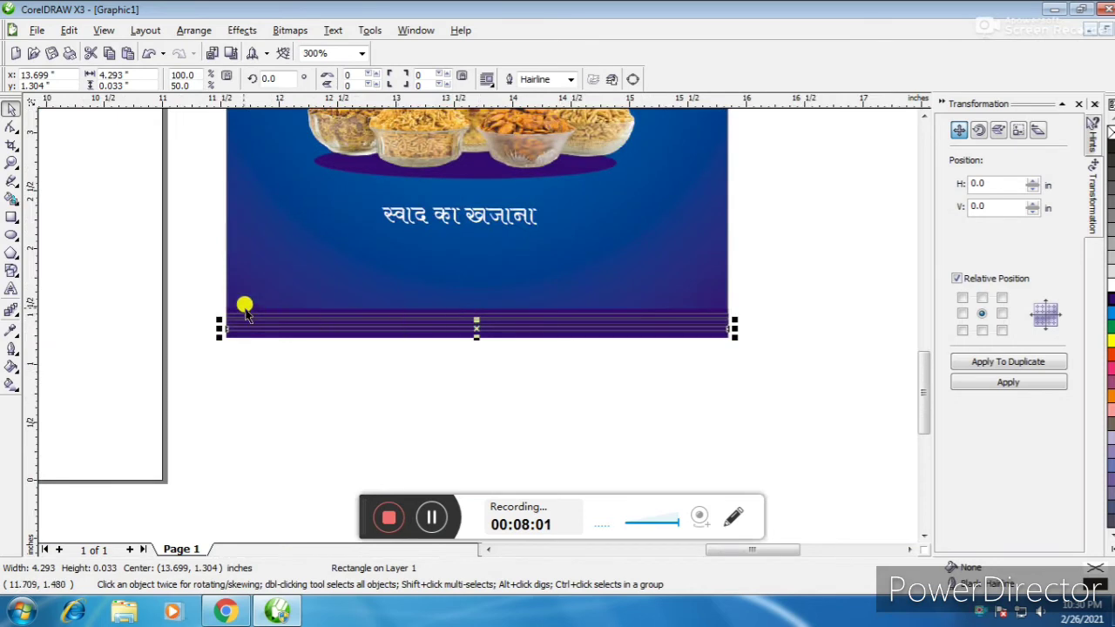
Remove the outlines of the three stripes and apply a custom radial fountain fill from dark blue ends to a brighter blue centre
left_click_drag(206, 300, 808, 332)
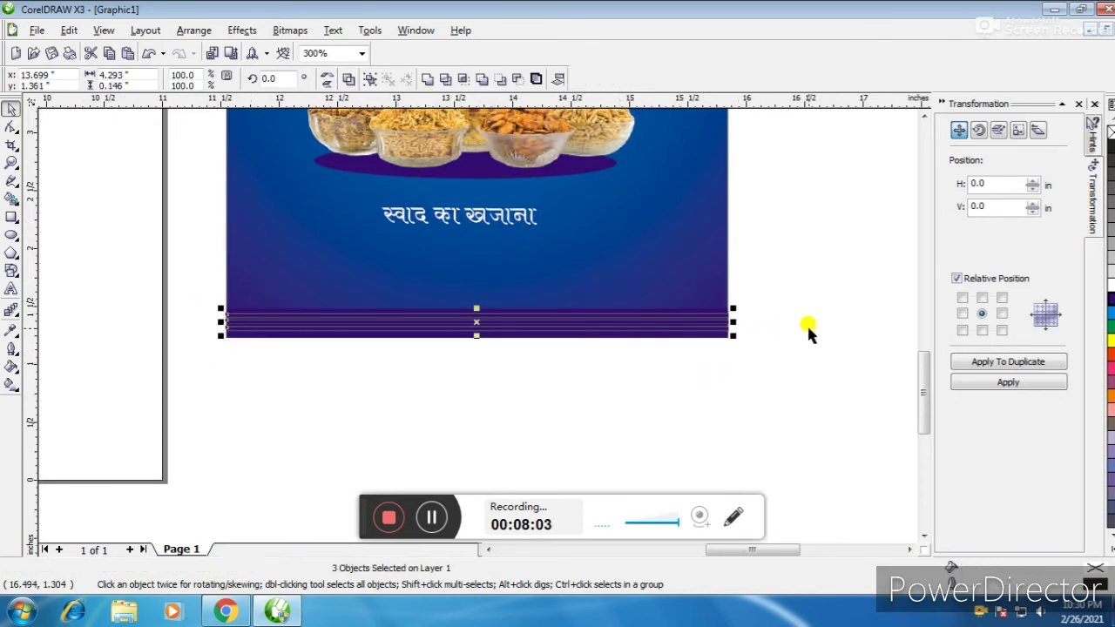
right_click(1109, 132)
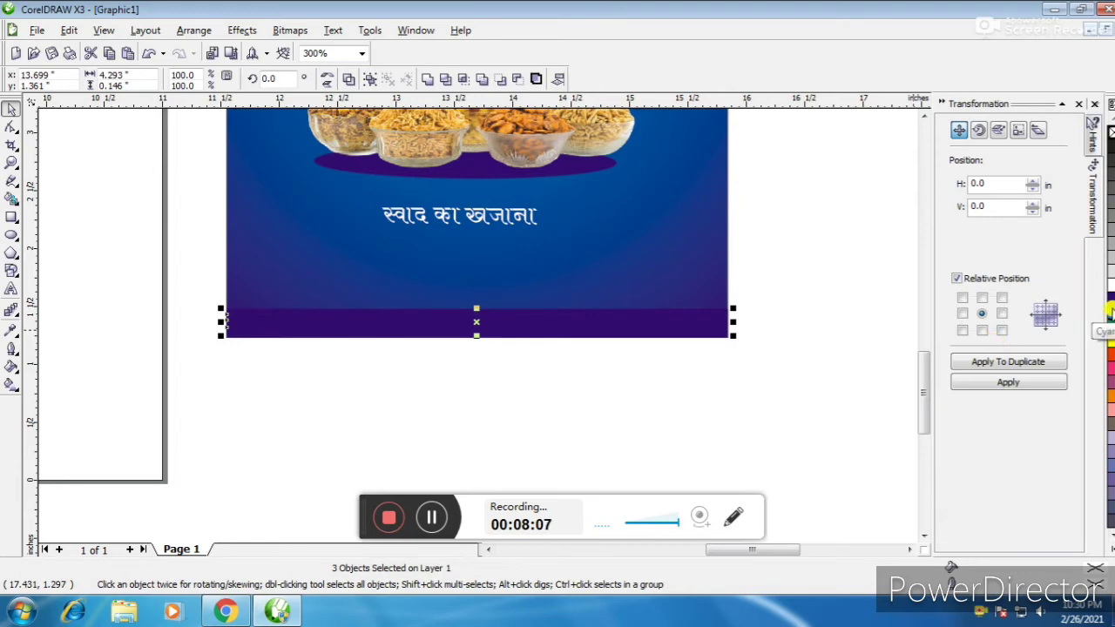
key("F11")
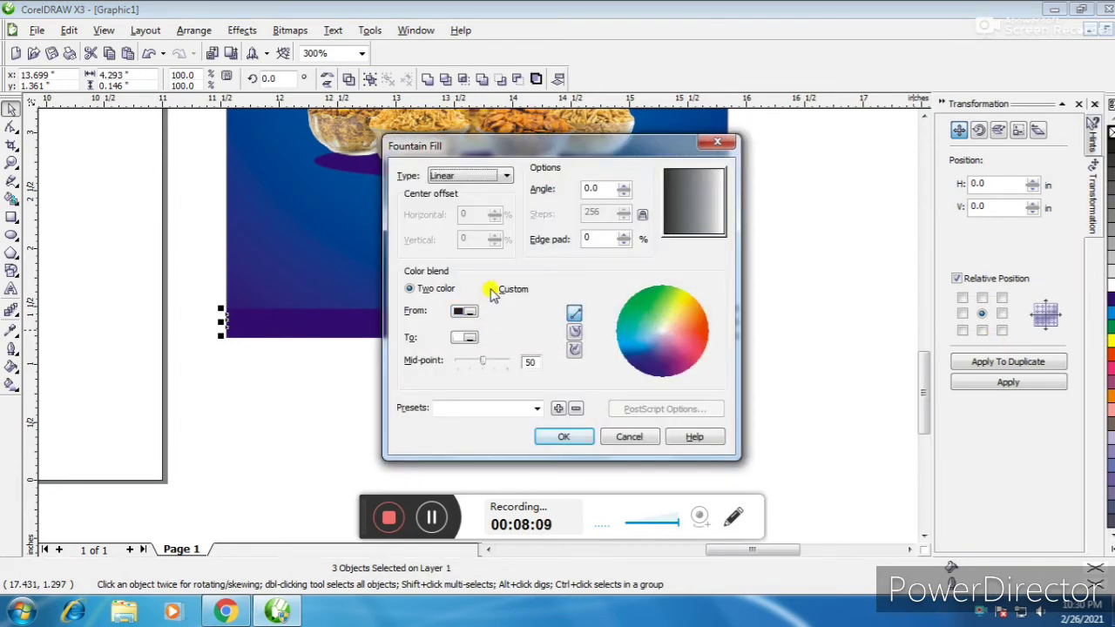
left_click(491, 289)
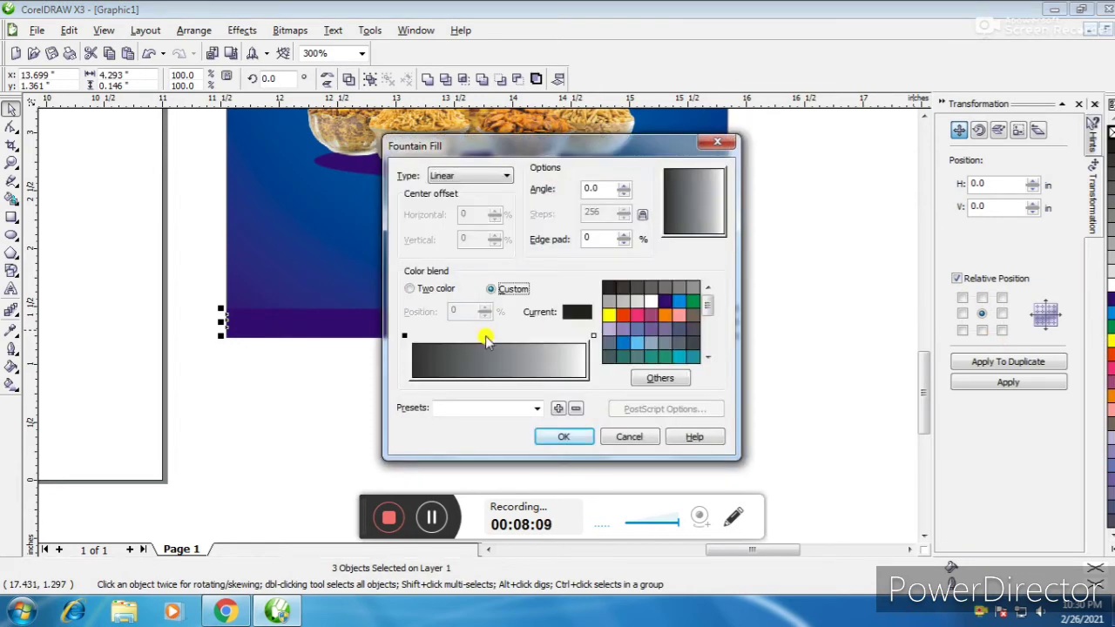
left_click(593, 335)
left_click(624, 340)
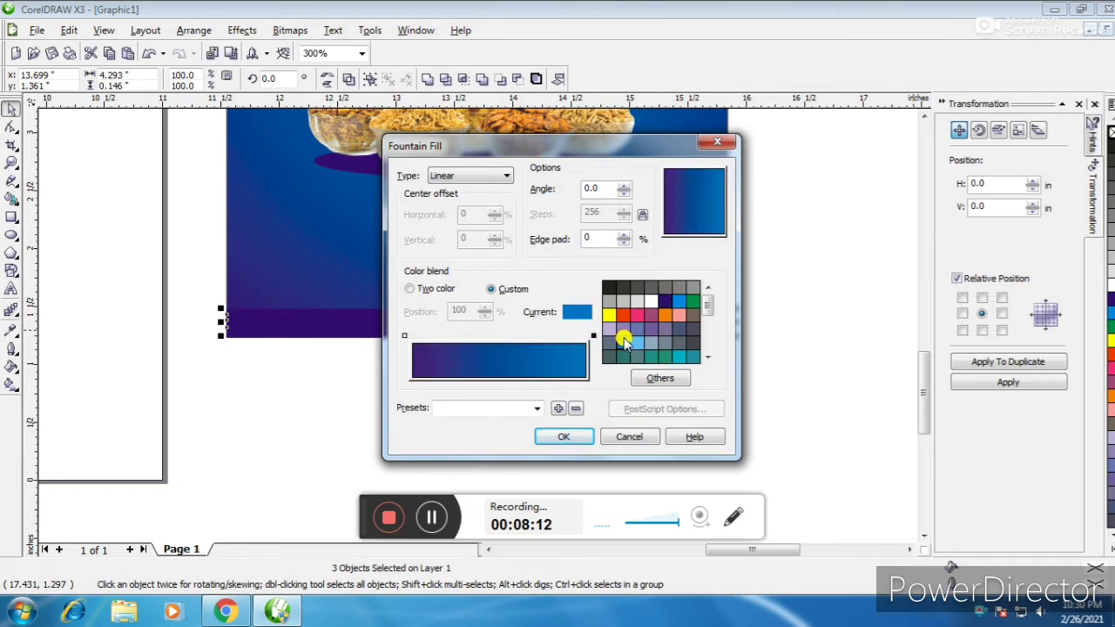
left_click(507, 177)
left_click(504, 197)
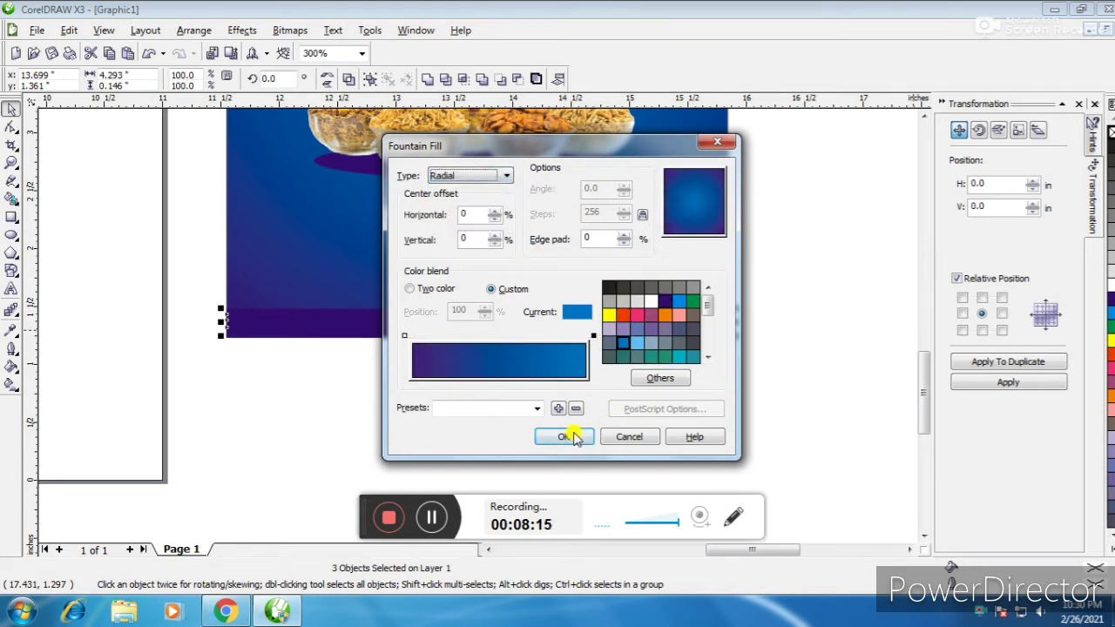
left_click(574, 437)
key("Escape")
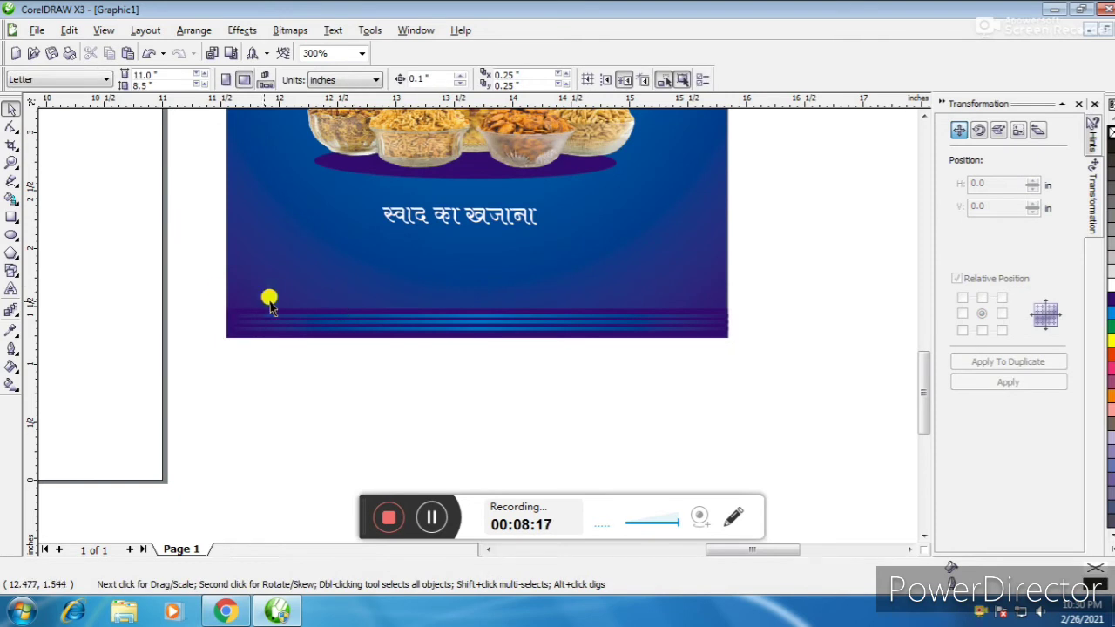
Group the bottom strip with its stripes and place a copy along the top edge of the pouch's orange header
left_click_drag(215, 294, 806, 378)
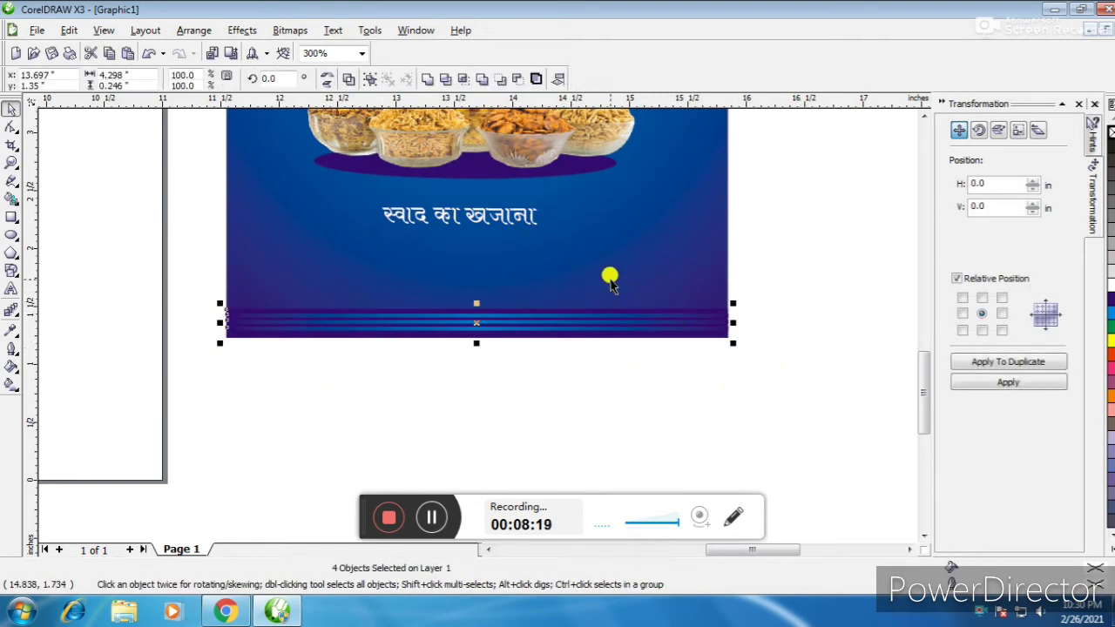
key("ctrl+g")
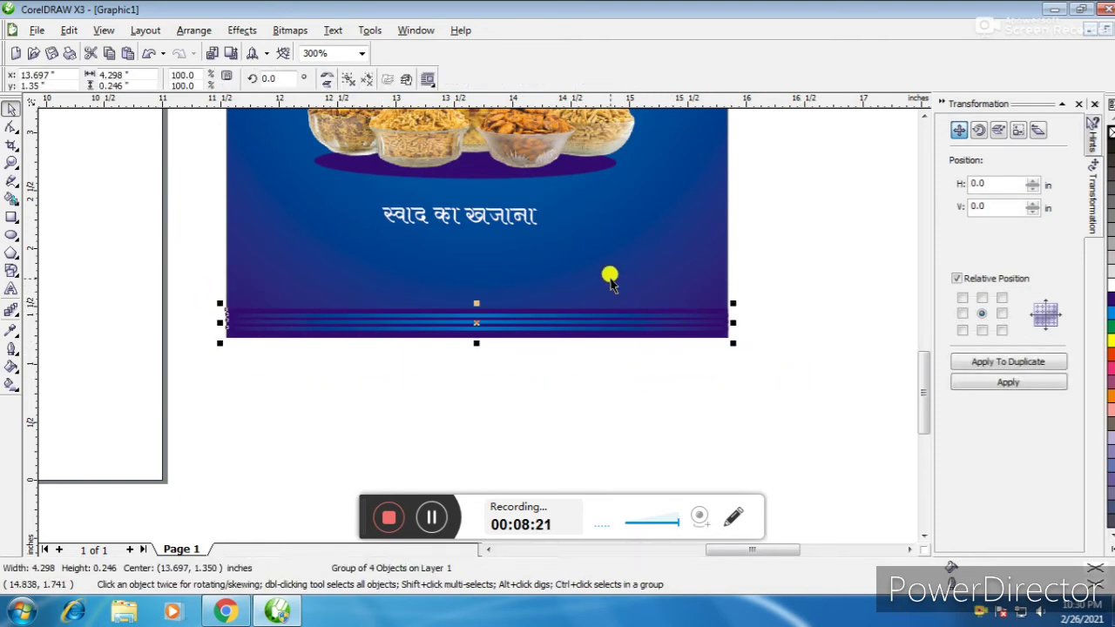
left_click(643, 248, "shift")
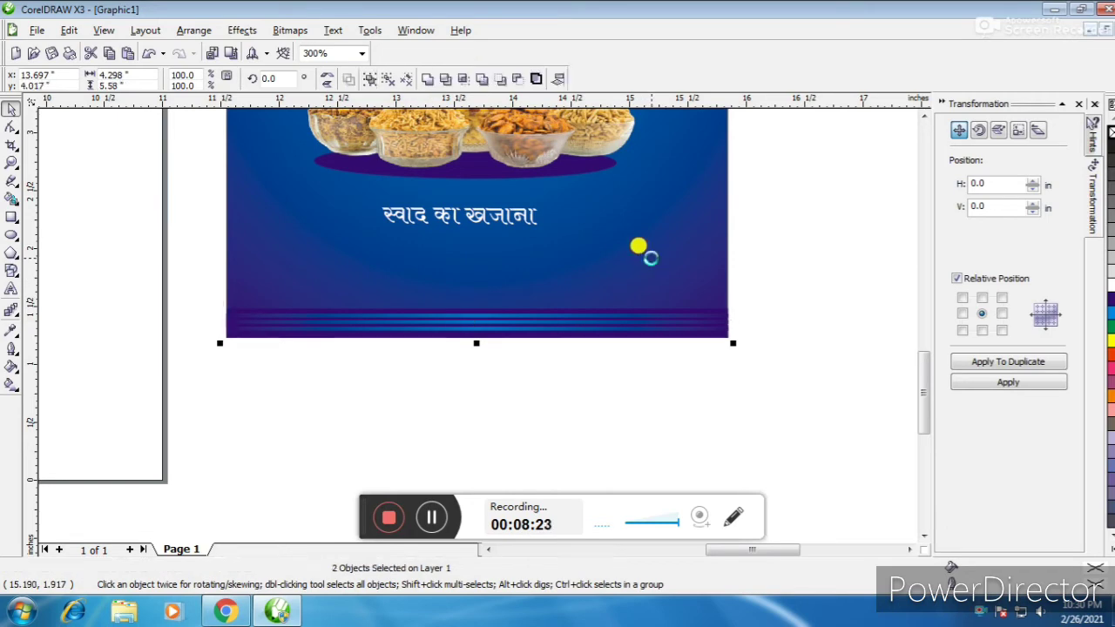
scroll(647, 246, "down", 1)
scroll(476, 323, "down", 1)
left_click(473, 274)
scroll(505, 324, "up", 2)
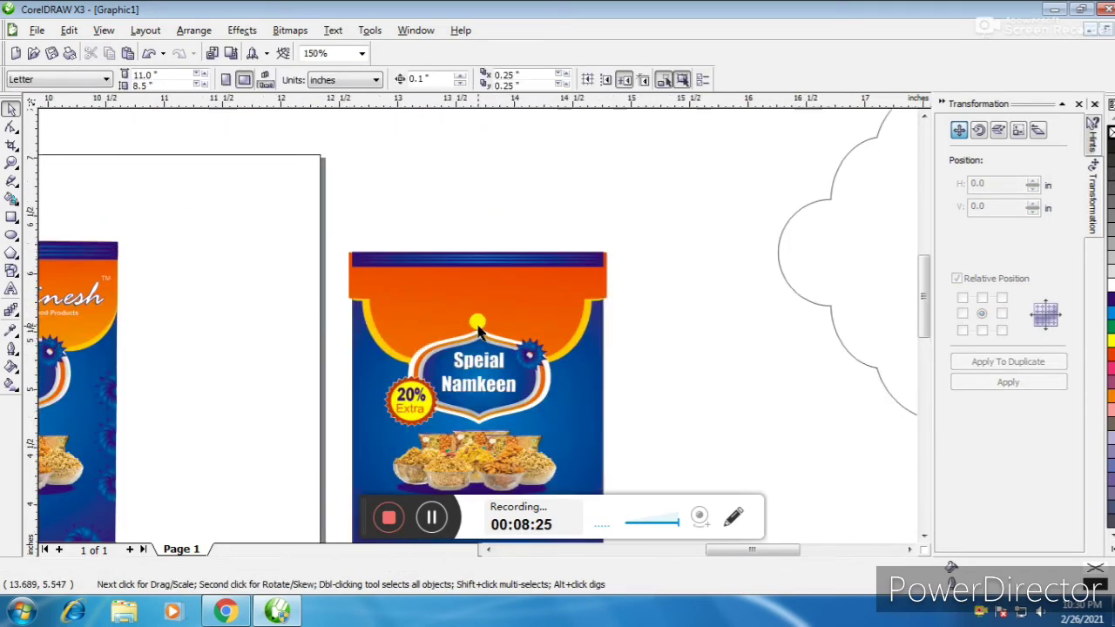
Copy the green veg mark and Hindi tagline from the reference onto the pouch header beside the logo, scaled to about 1.45 by 0.89 inches
left_click_drag(181, 161, 751, 218)
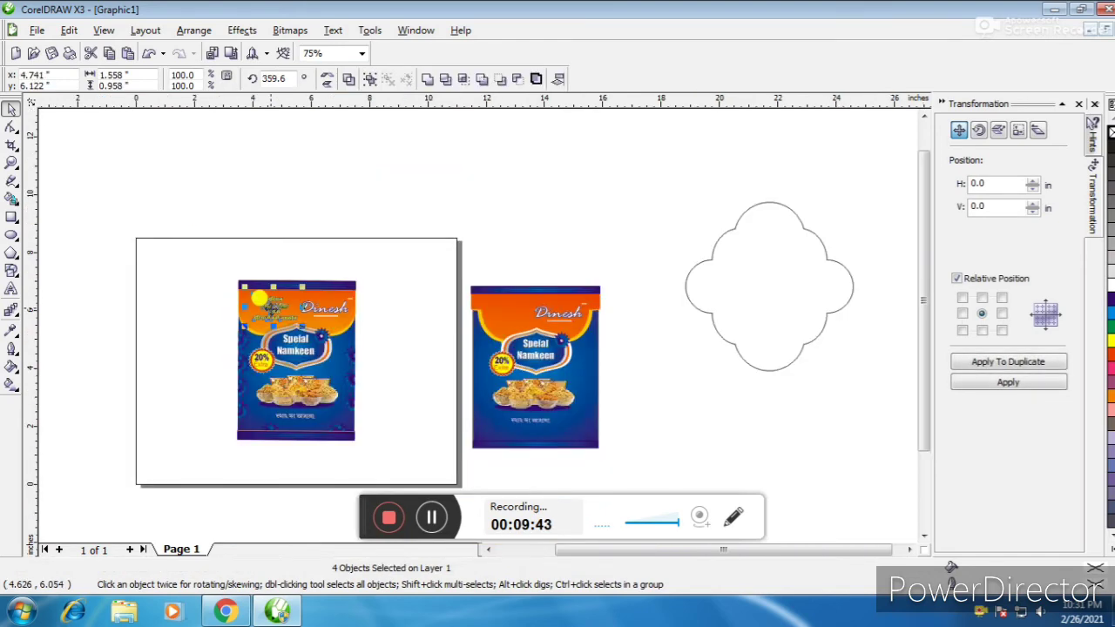
left_click_drag(260, 301, 506, 317)
scroll(506, 317, "up", 2)
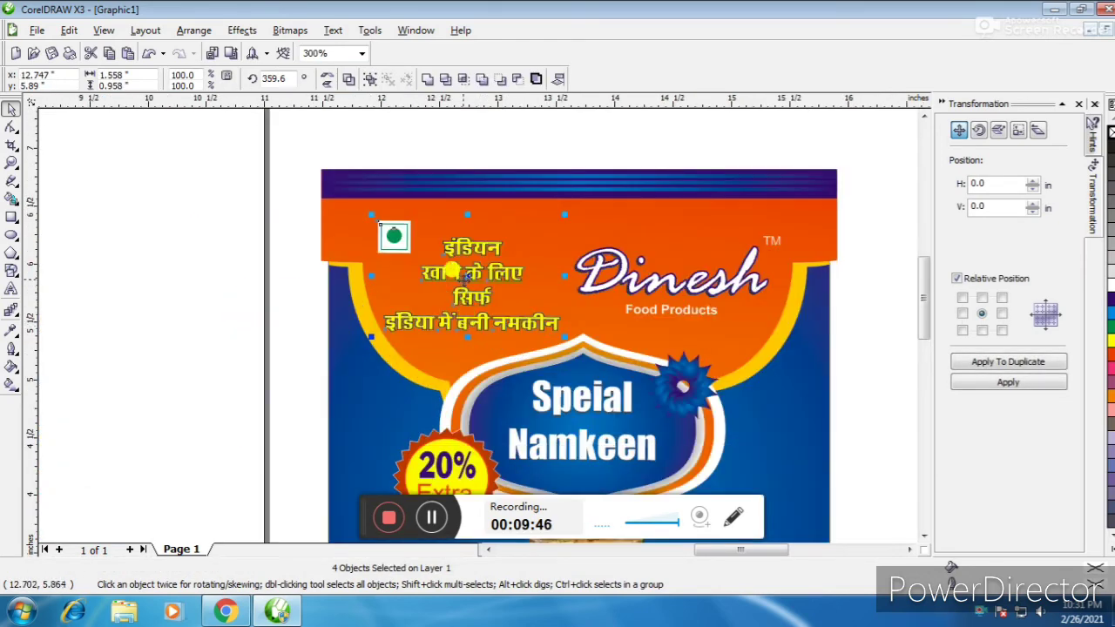
left_click_drag(470, 273, 480, 274)
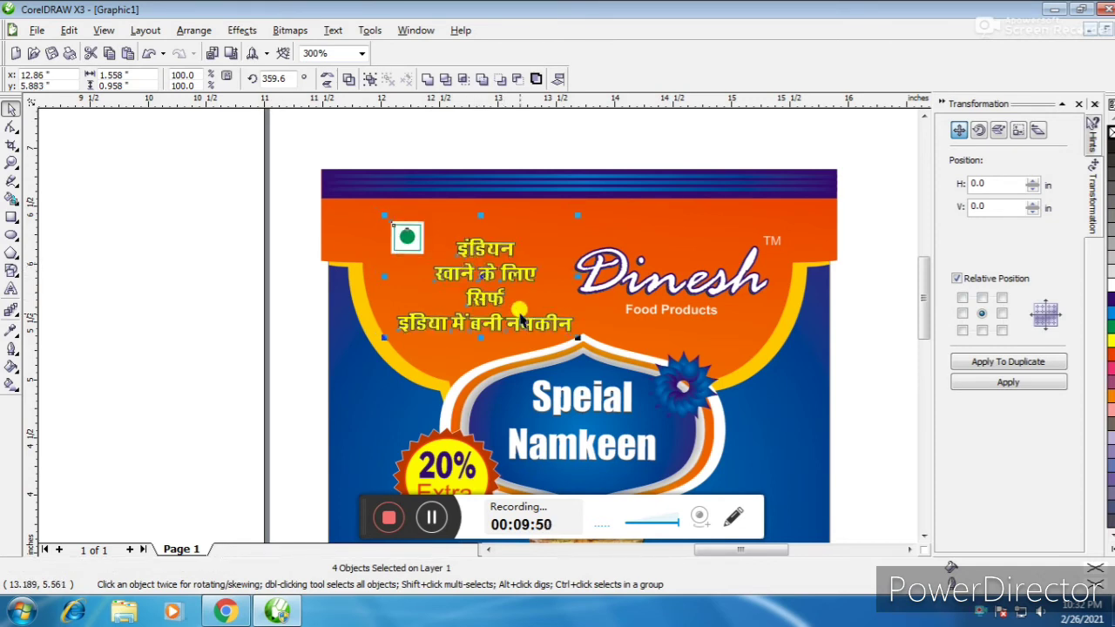
left_click_drag(575, 328, 563, 321)
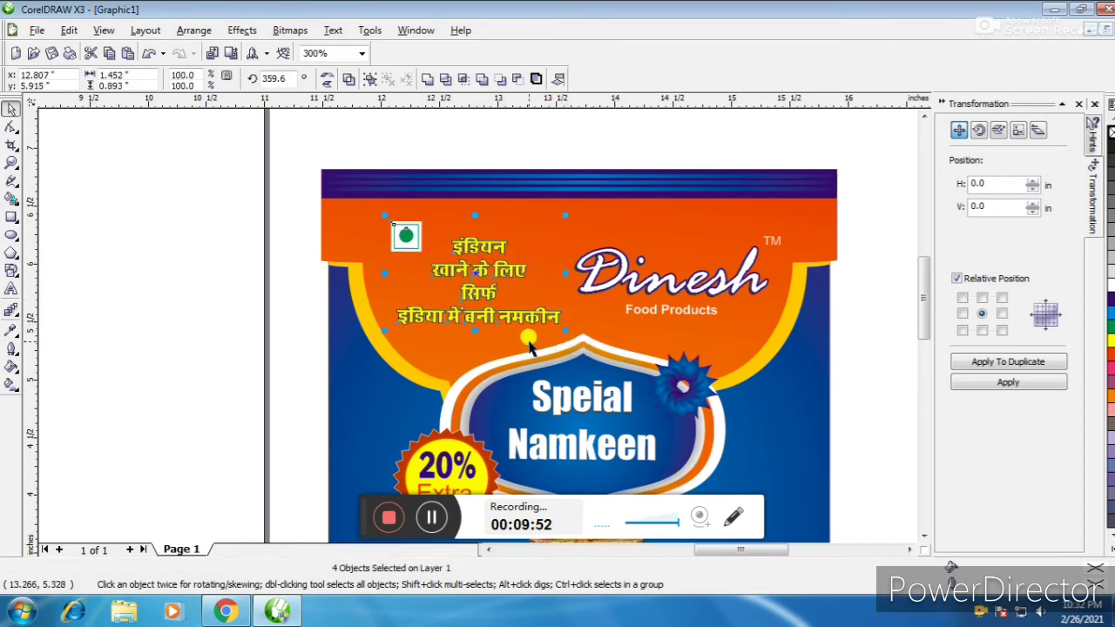
left_click(268, 319)
scroll(477, 326, "down", 2)
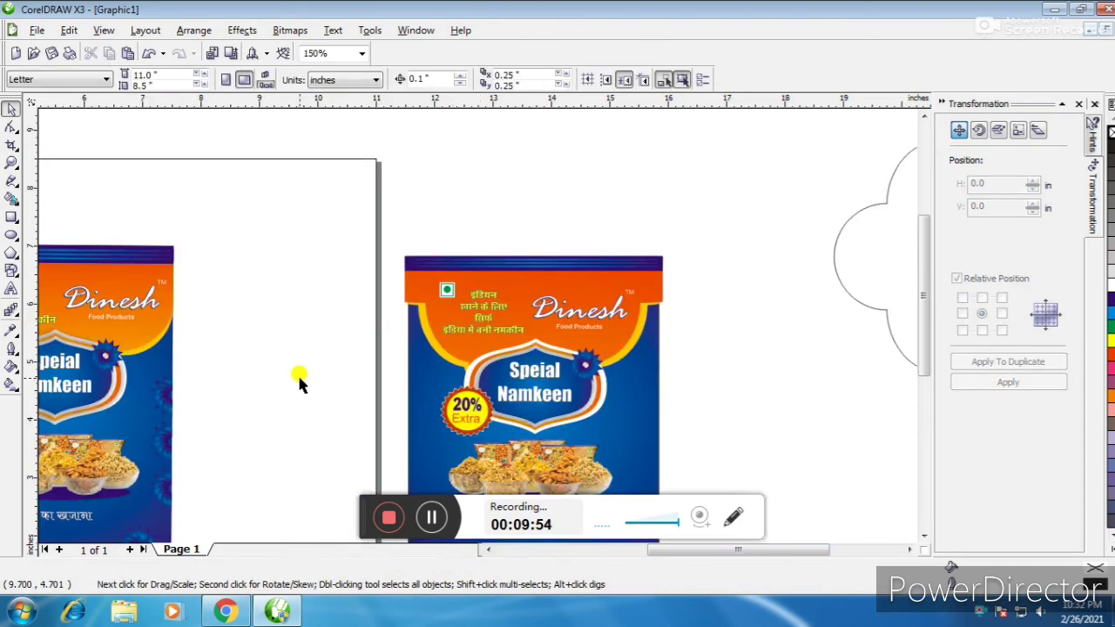
Delete the leftover scalloped outline shape beside the pouch
scroll(477, 321, "down", 1)
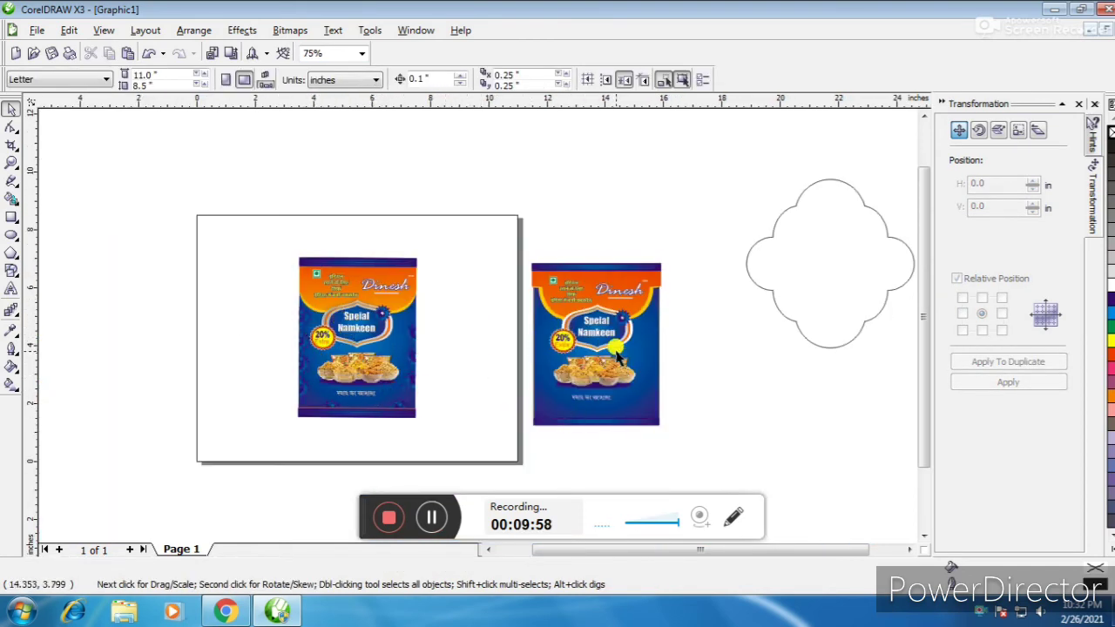
scroll(609, 353, "up", 1)
left_click(834, 218)
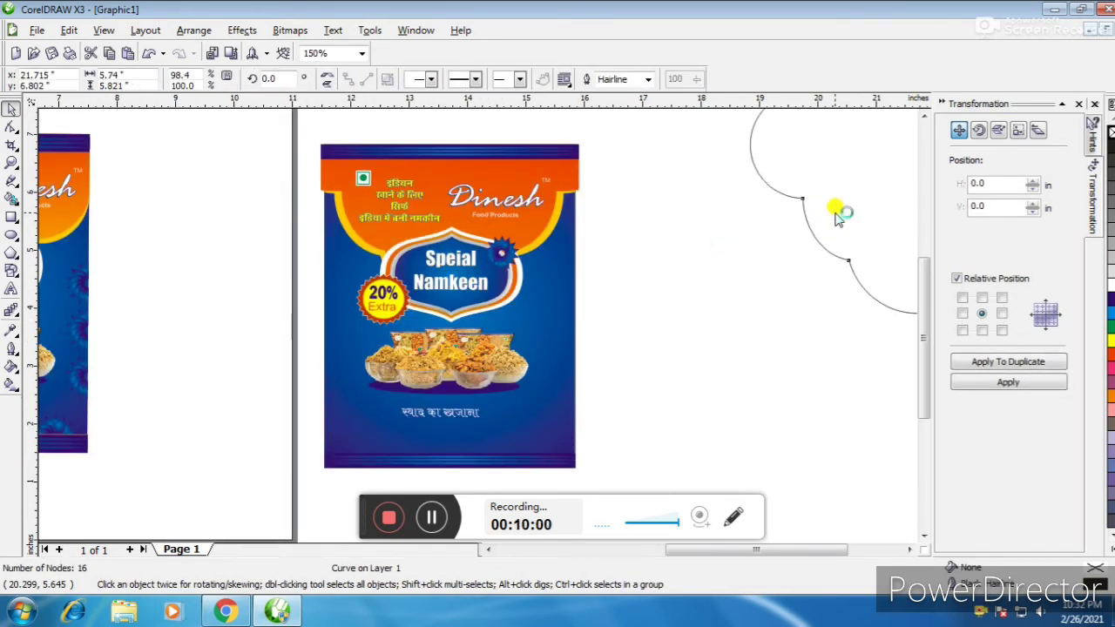
key("Delete")
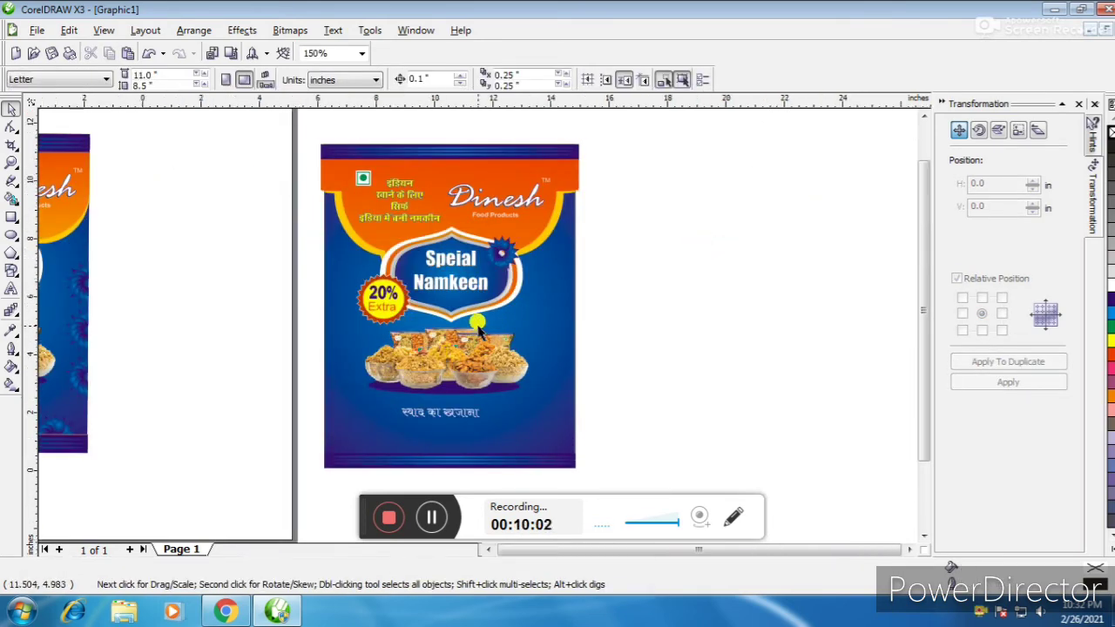
Open the reference packet's PowerClip contents, select all the flower ornaments around its edges for copying, and finish editing
scroll(309, 229, "down", 1)
scroll(473, 319, "up", 1)
left_click_drag(714, 208, 573, 269)
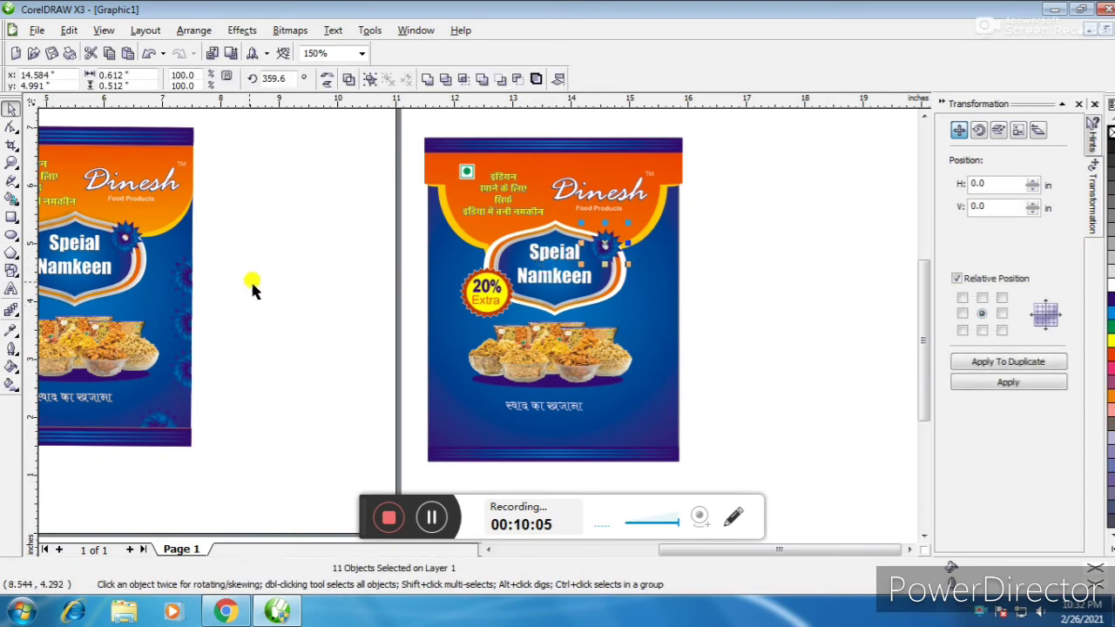
left_click(181, 244)
left_click(179, 233, "ctrl")
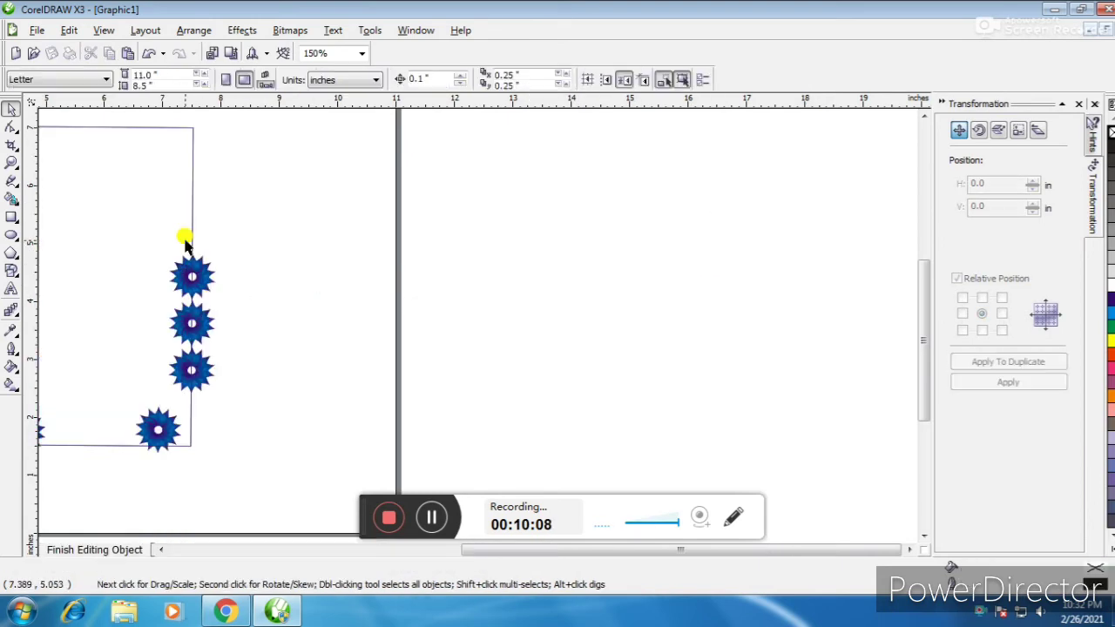
key("F3")
left_click_drag(265, 265, 549, 443)
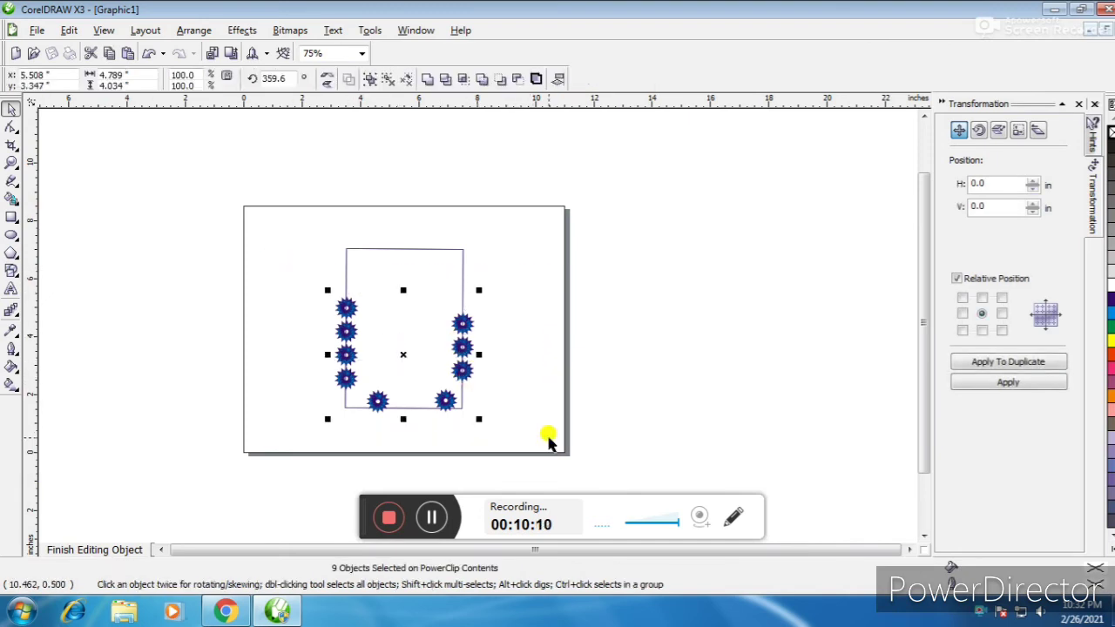
left_click(108, 549)
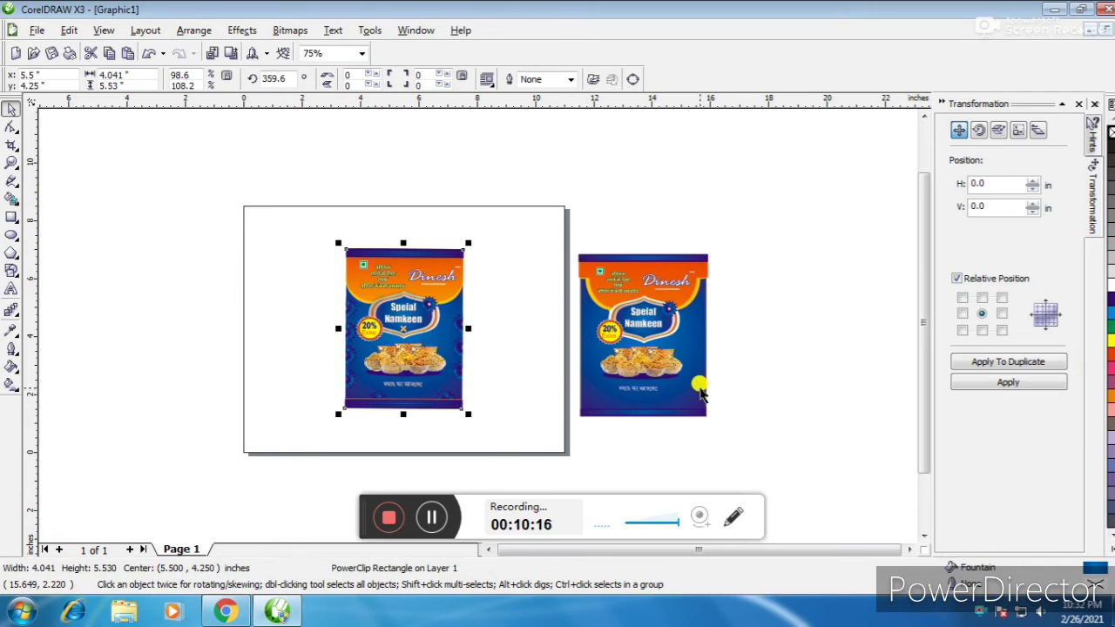
Group the nine copied flower ornaments and PowerClip the group inside the new pouch's blue background
key("ctrl+z")
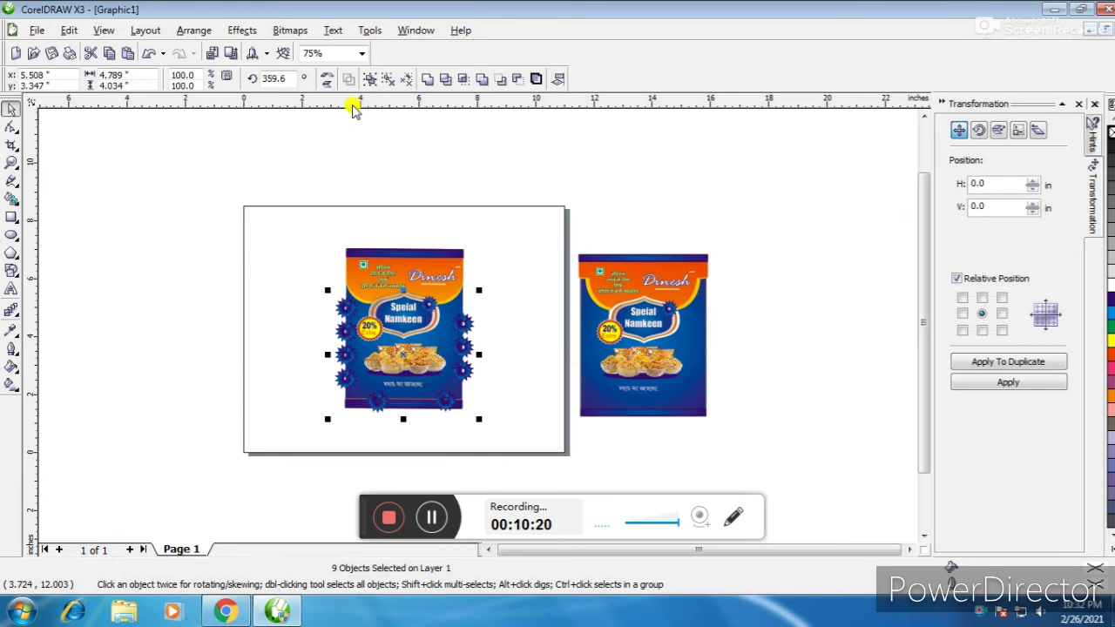
key("ctrl+g")
left_click(241, 30)
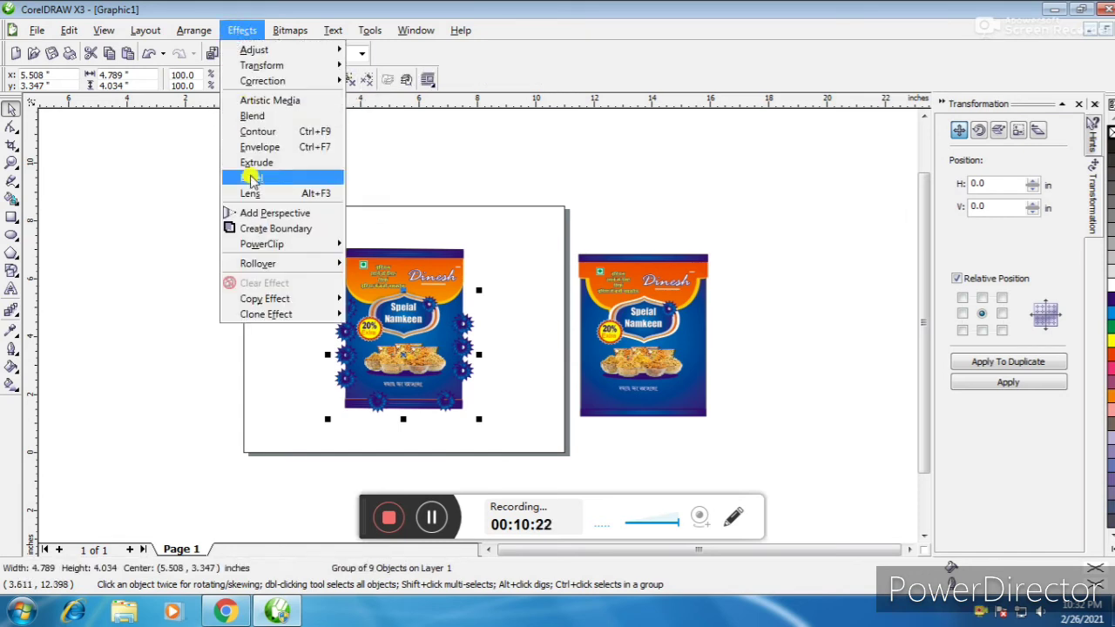
left_click(357, 248)
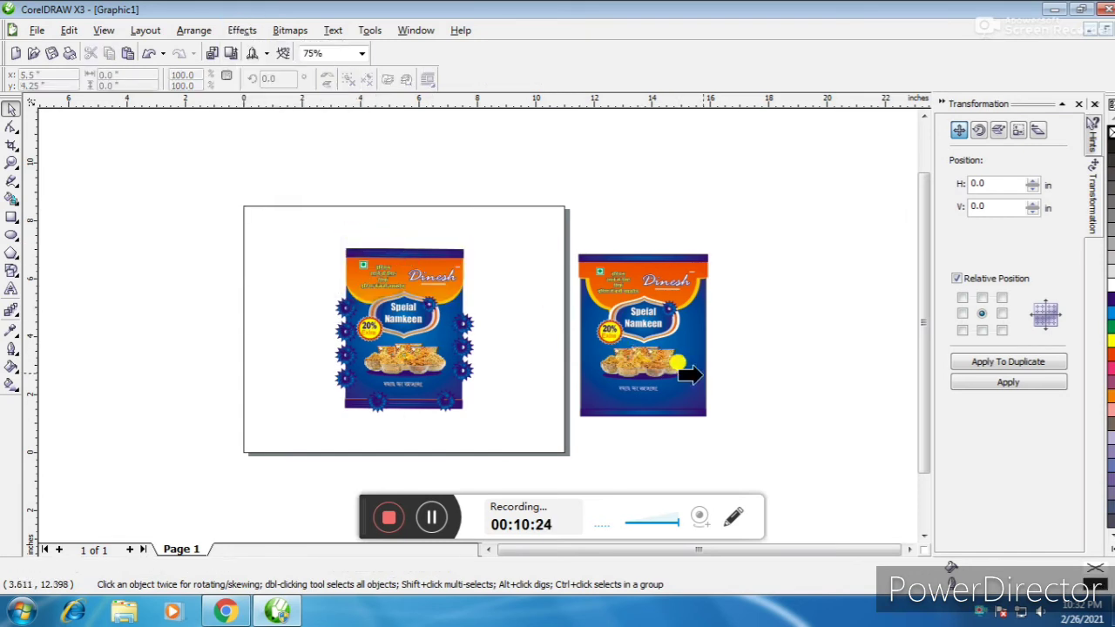
left_click(692, 344)
Edit the new pouch's PowerClip contents, move the flower group down 0.8 inch, and finish editing
left_click(699, 351, "ctrl")
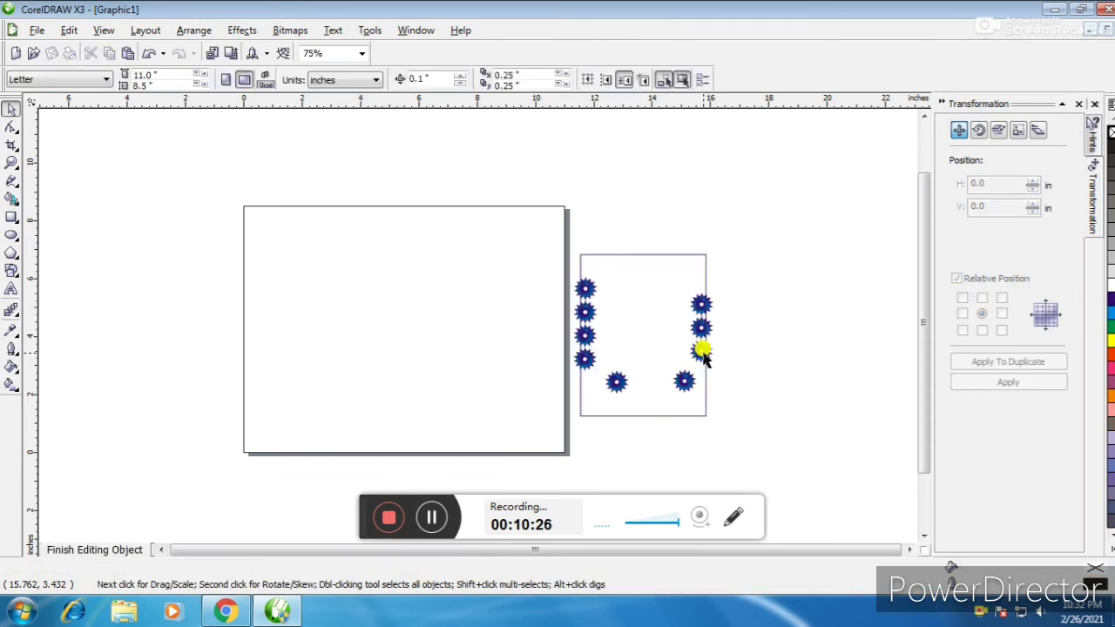
left_click_drag(527, 258, 769, 404)
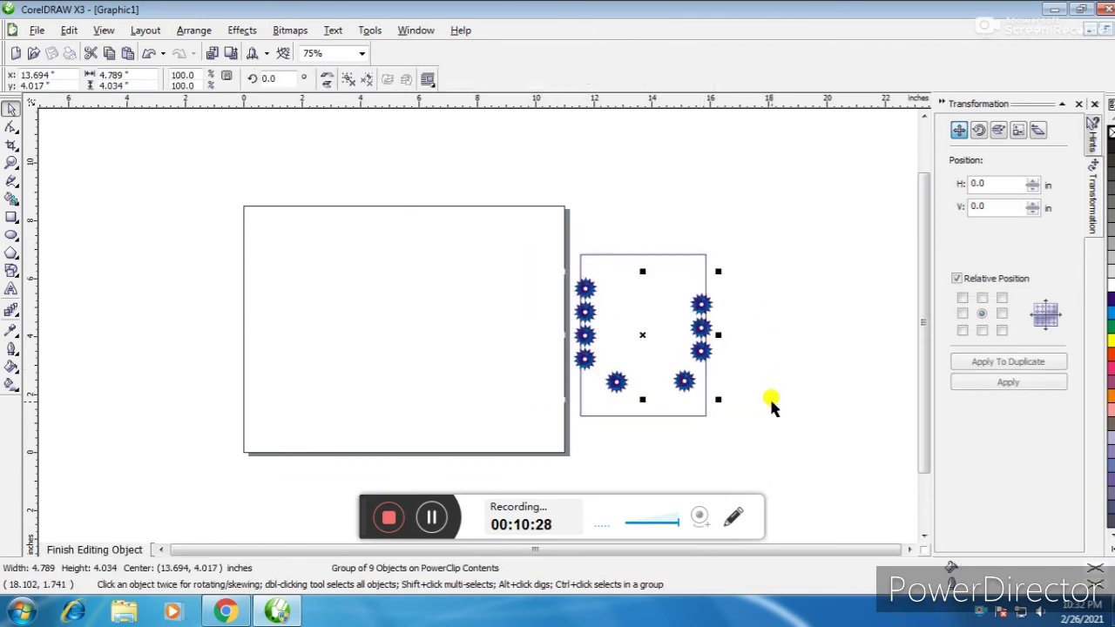
key("Down")
key("Down")
key("Down")
key("Down")
key("Down")
key("Down")
key("Down")
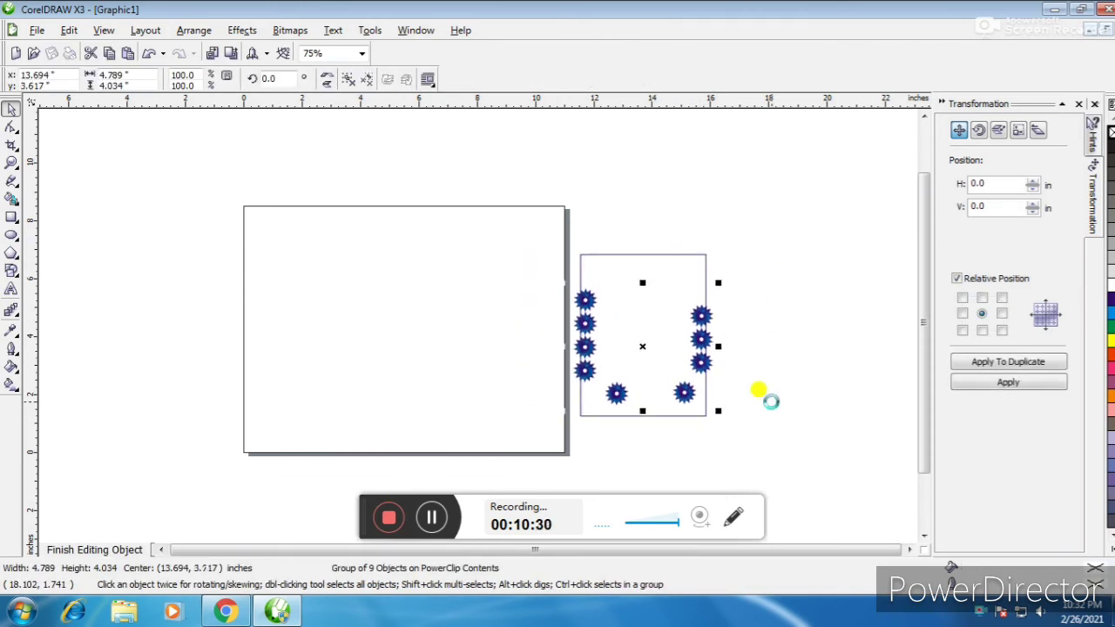
key("Down")
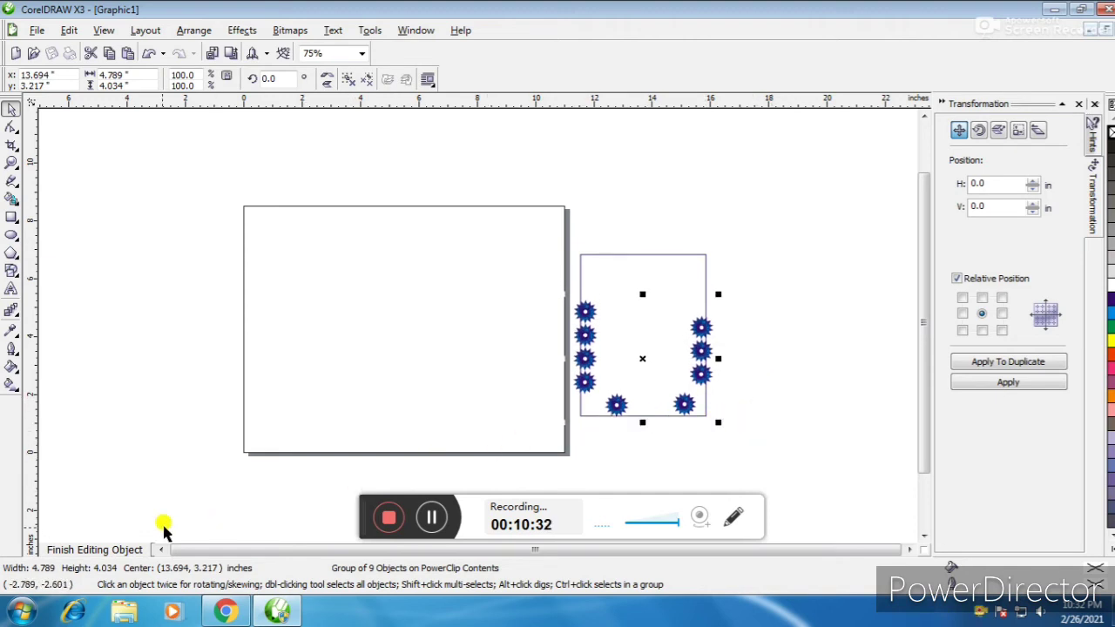
left_click(111, 549)
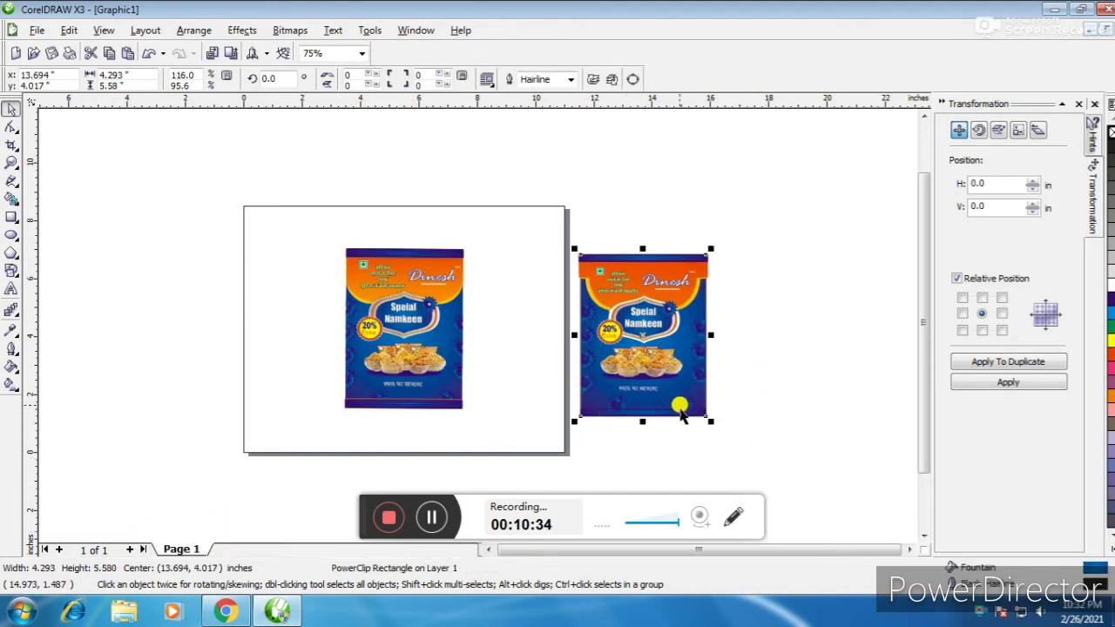
Reopen the pouch's PowerClip contents, lower the flower group by another 0.3 inch, and finish editing
left_click(691, 334, "ctrl")
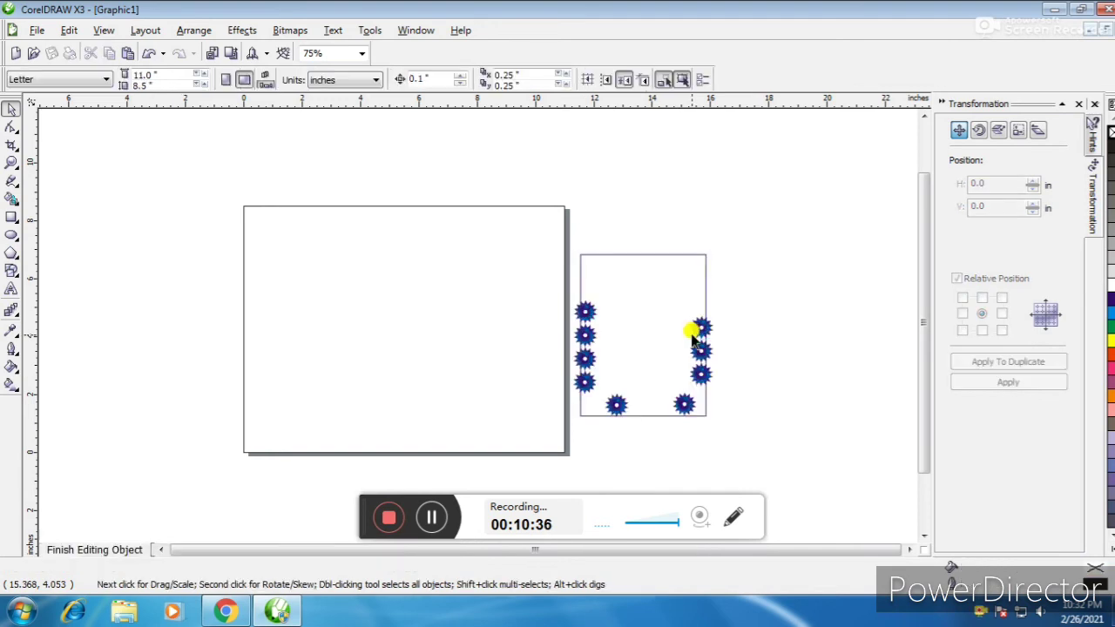
left_click_drag(546, 277, 779, 444)
key("Down")
key("Down")
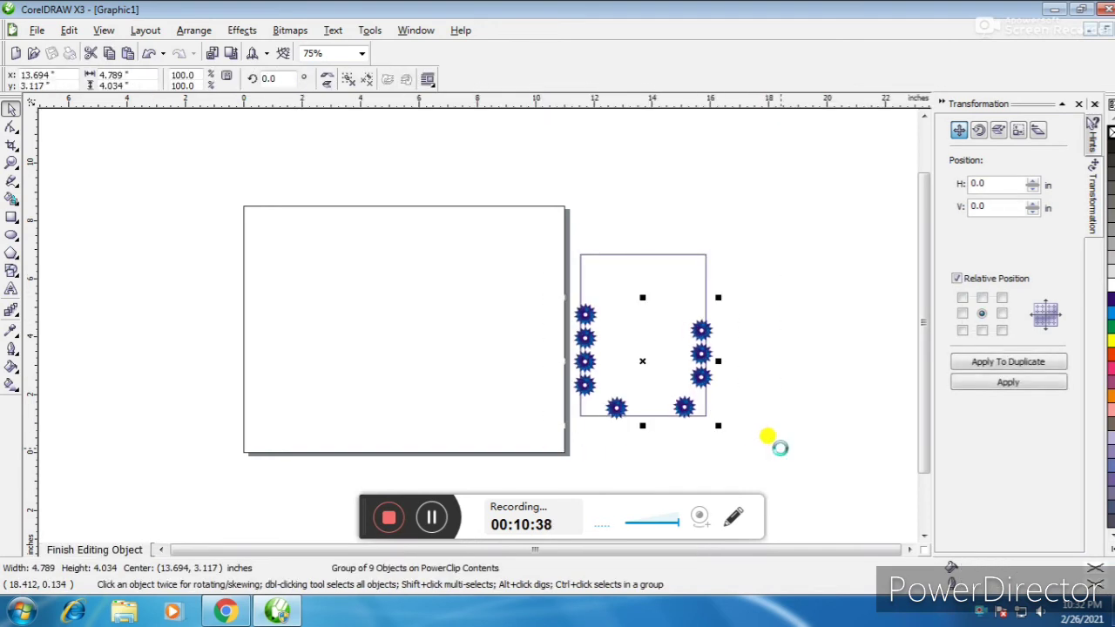
left_click(122, 550)
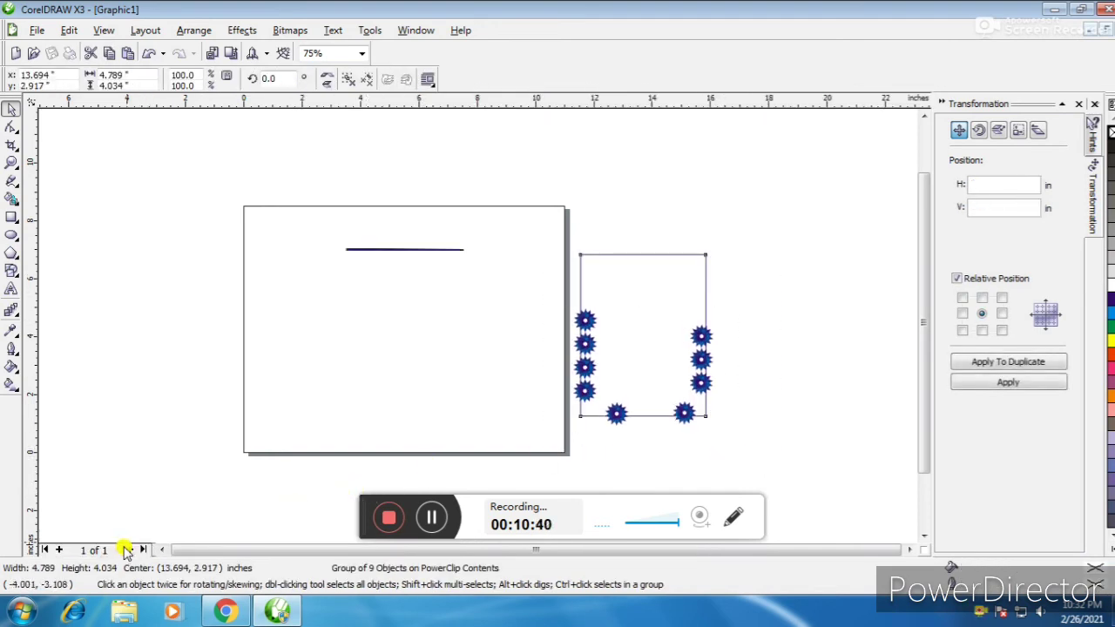
left_click(813, 288)
scroll(579, 348, "up", 2)
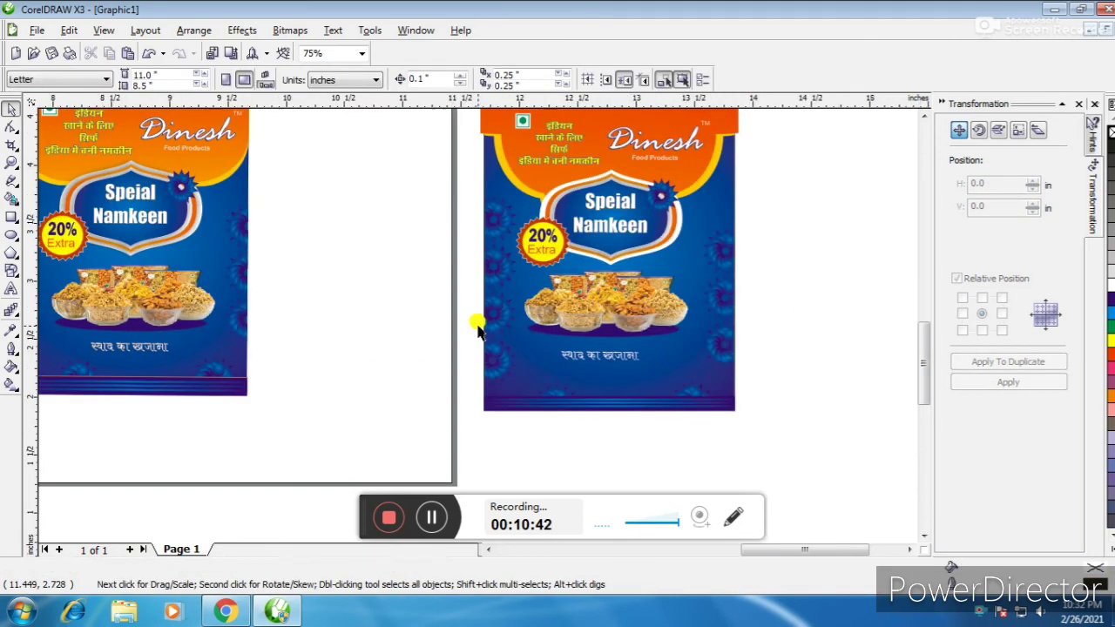
scroll(546, 300, "down", 1)
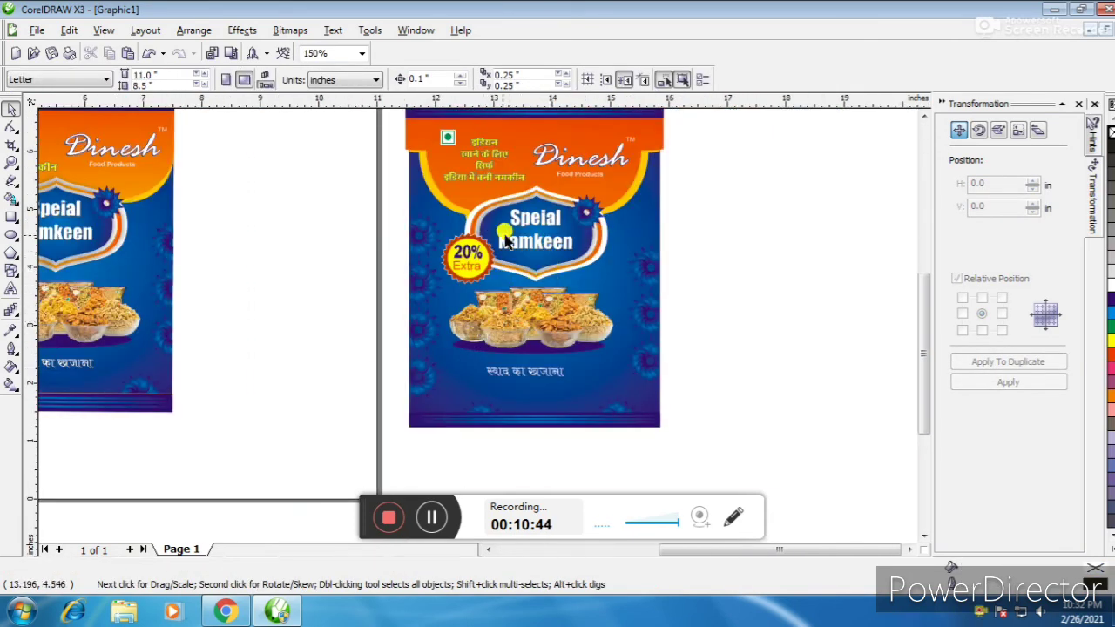
scroll(506, 240, "down", 1)
scroll(487, 296, "up", 1)
scroll(478, 340, "down", 1)
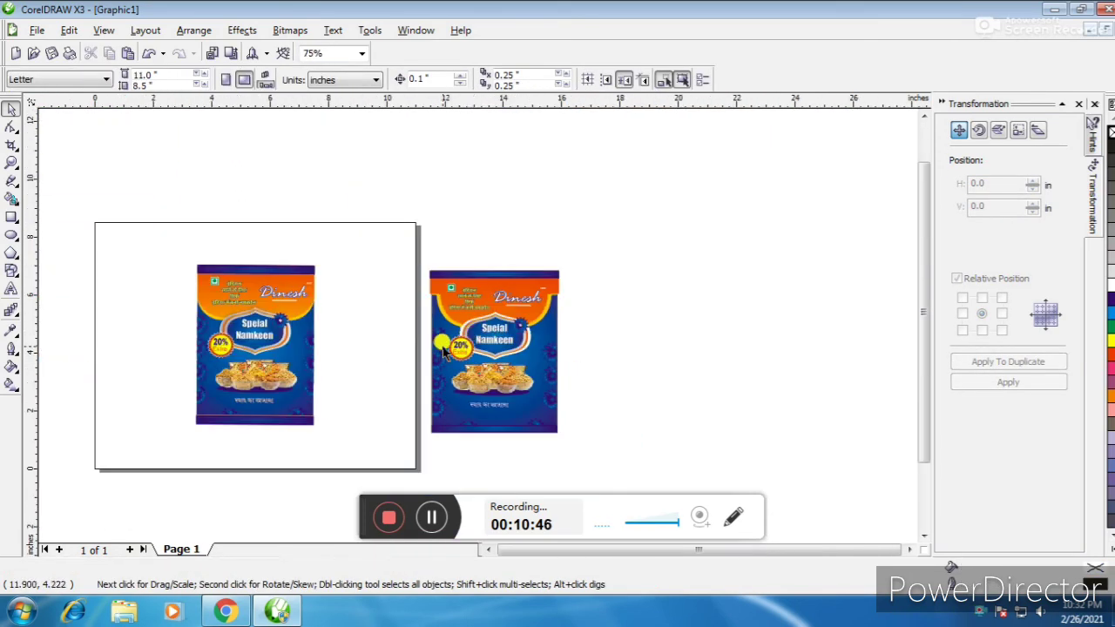
scroll(444, 349, "up", 2)
Scale the grouped new packet artwork proportionally to about 1.71 by 2.16 inches, matching the height of the empty pouch outline
left_click(455, 237)
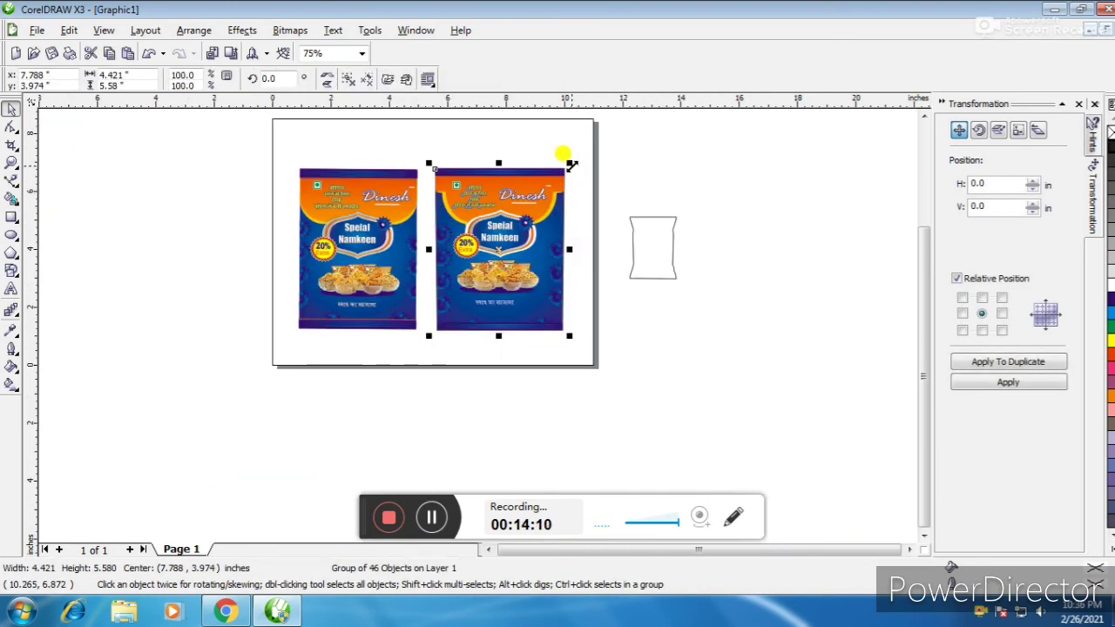
left_click_drag(567, 156, 601, 231)
scroll(600, 231, "up", 4)
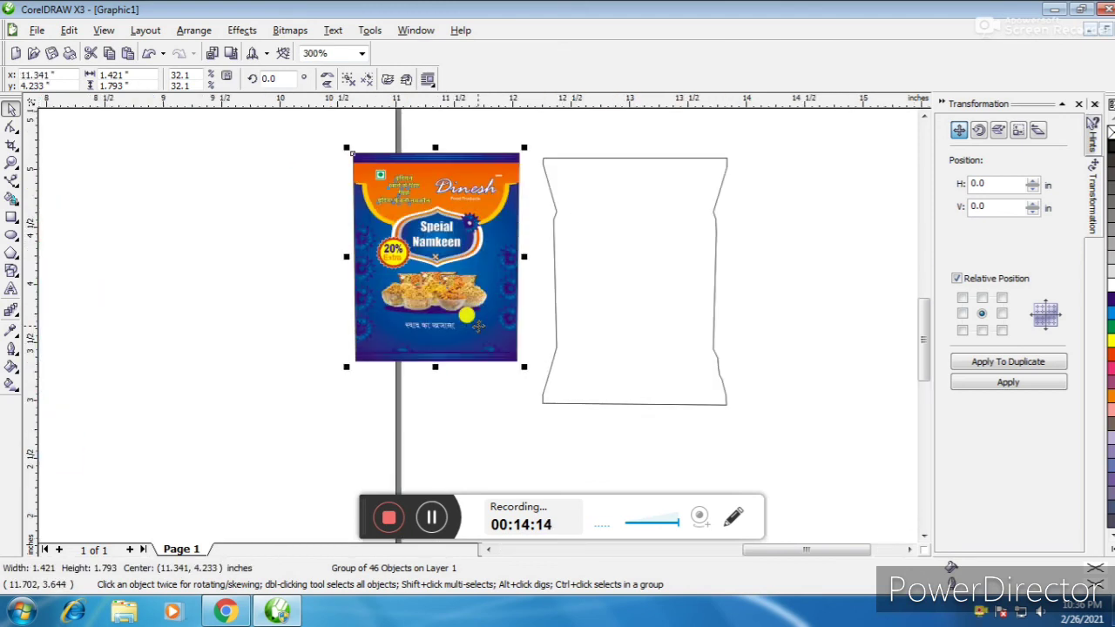
left_click_drag(523, 367, 558, 408)
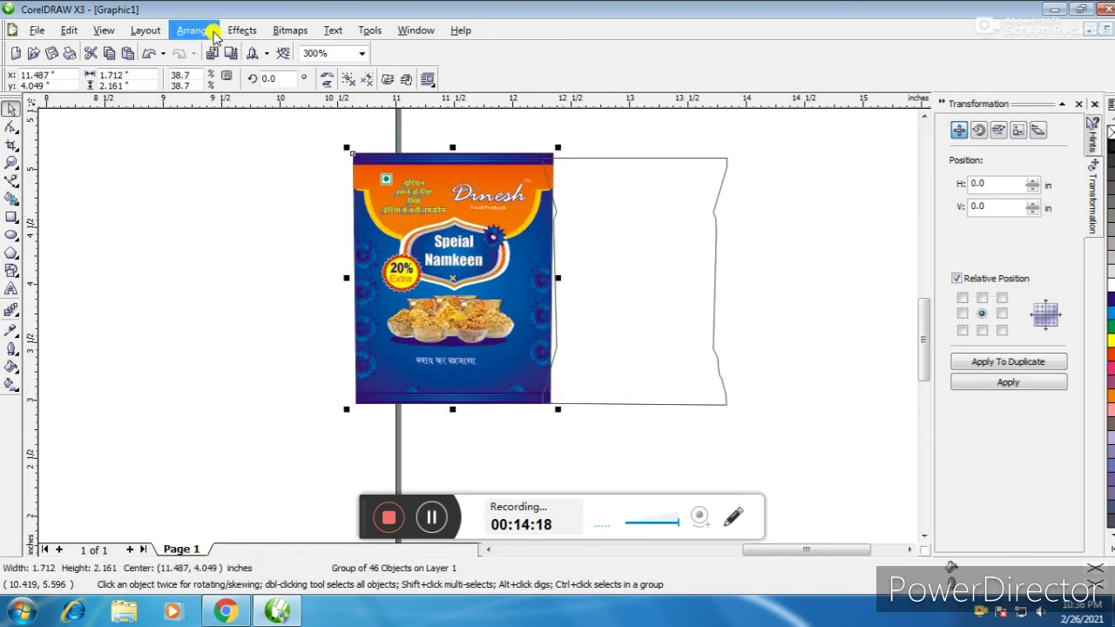
PowerClip the scaled packet artwork inside the curved pouch outline and check the fit
left_click(242, 29)
mouse_move(322, 244)
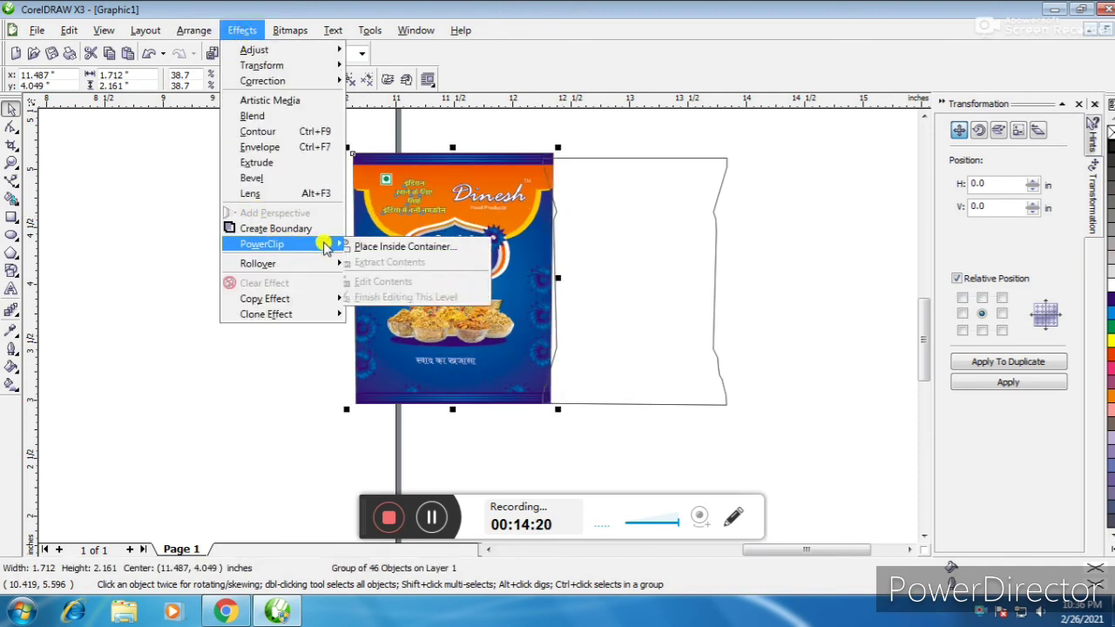
left_click(370, 244)
left_click(601, 269)
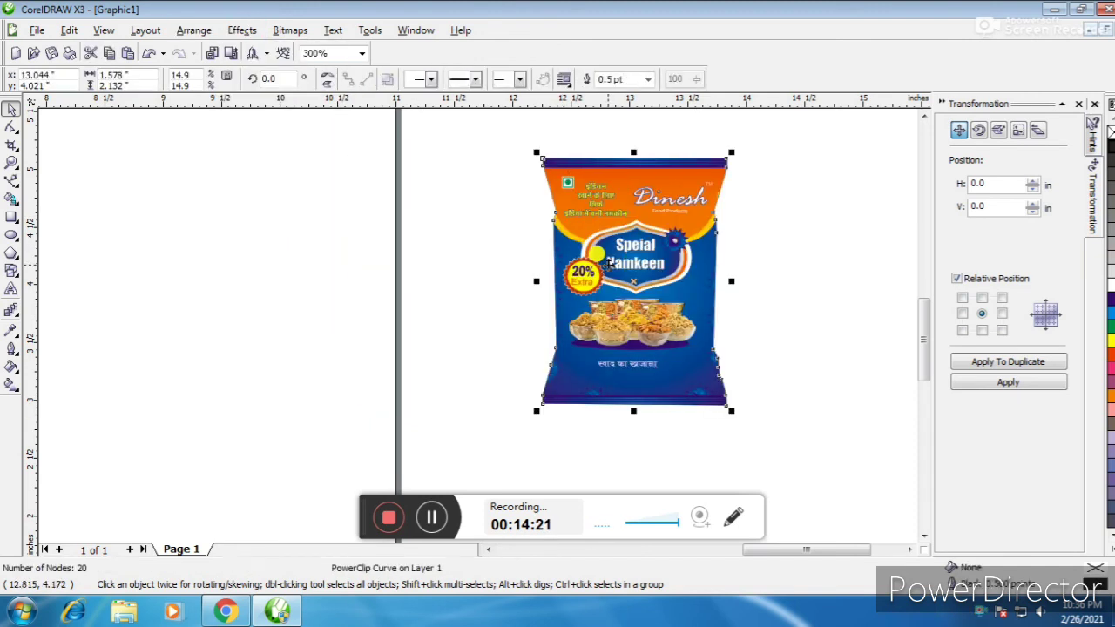
left_click(843, 232)
scroll(599, 261, "up", 2)
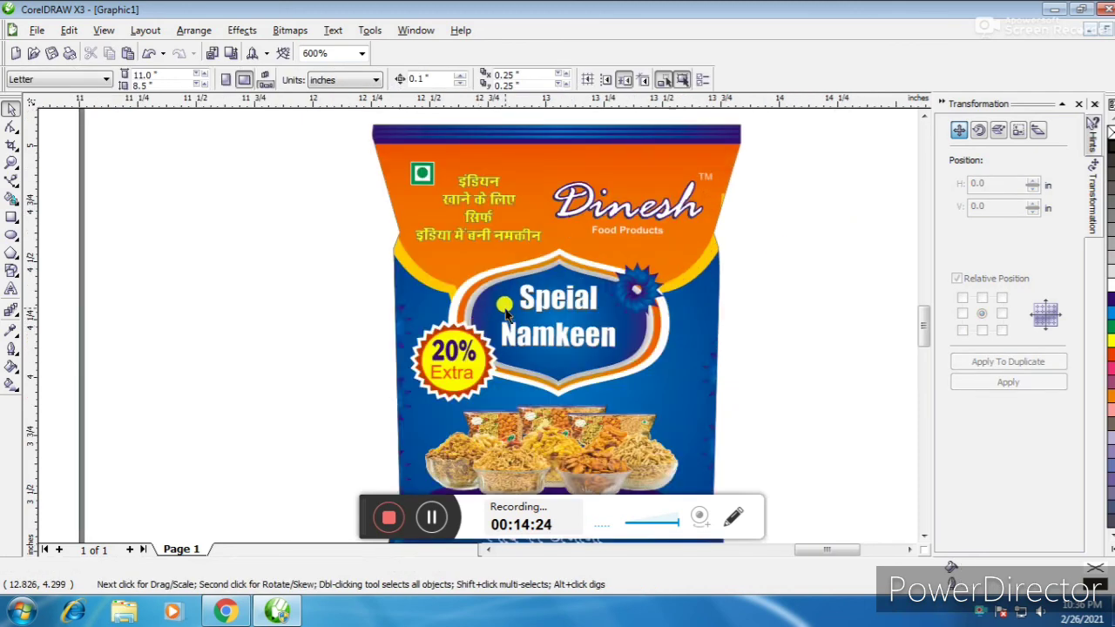
scroll(505, 315, "down", 2)
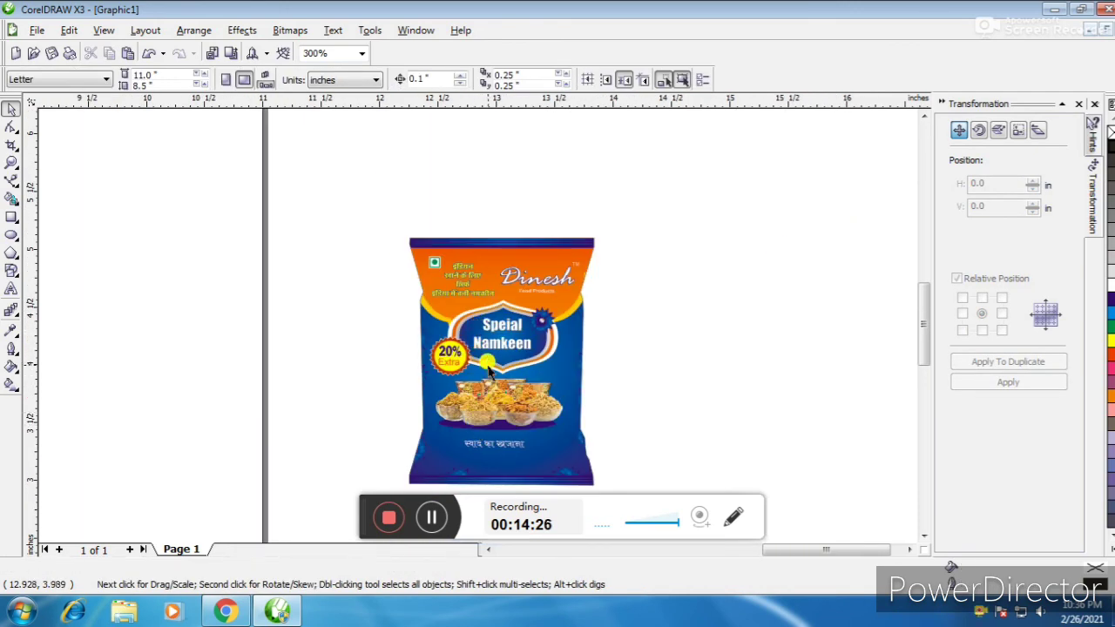
Move the filled pouch onto the page beside the flat packet and enlarge it to about 3.61 by 4.88 inches
scroll(489, 373, "down", 1)
scroll(487, 321, "down", 2)
left_click_drag(473, 331, 313, 319)
scroll(477, 329, "up", 1)
scroll(478, 329, "up", 3)
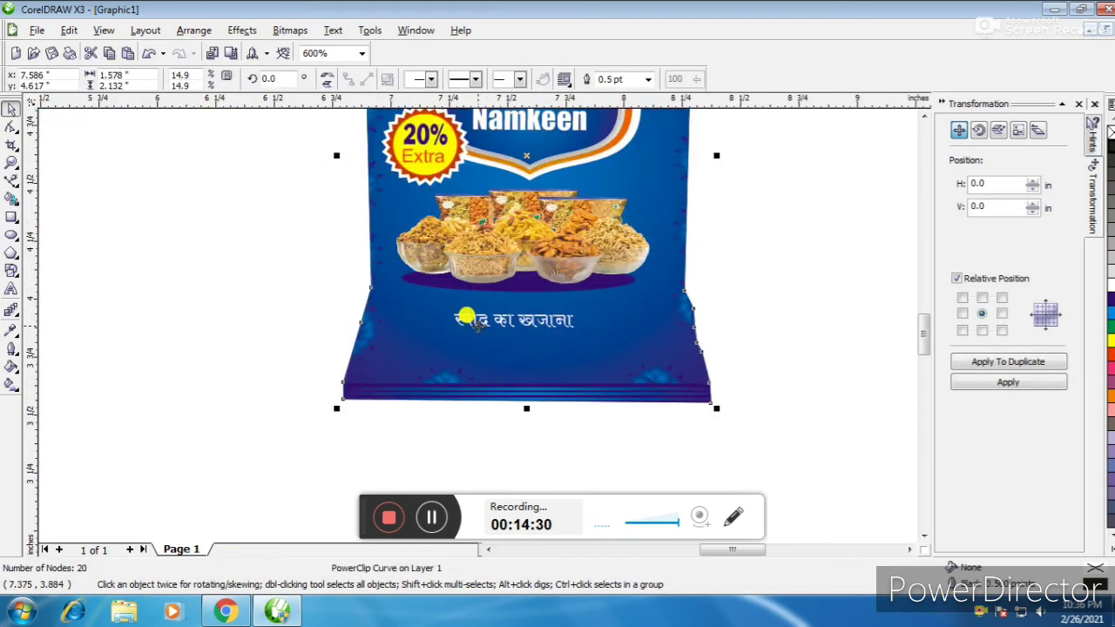
scroll(522, 349, "down", 2)
left_click_drag(539, 350, 605, 462)
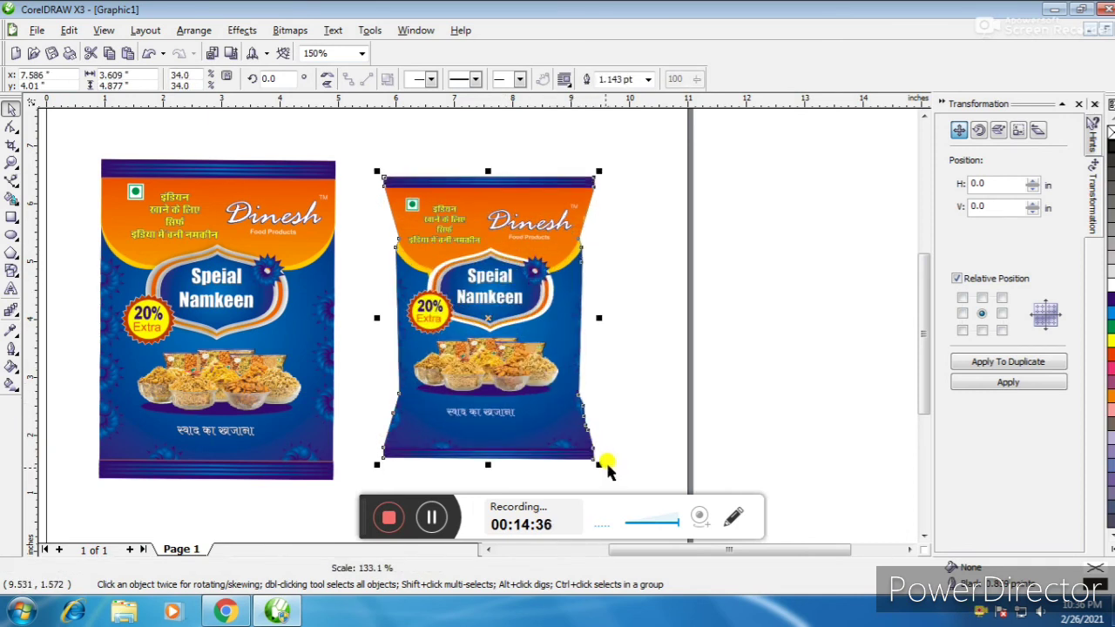
left_click(642, 326)
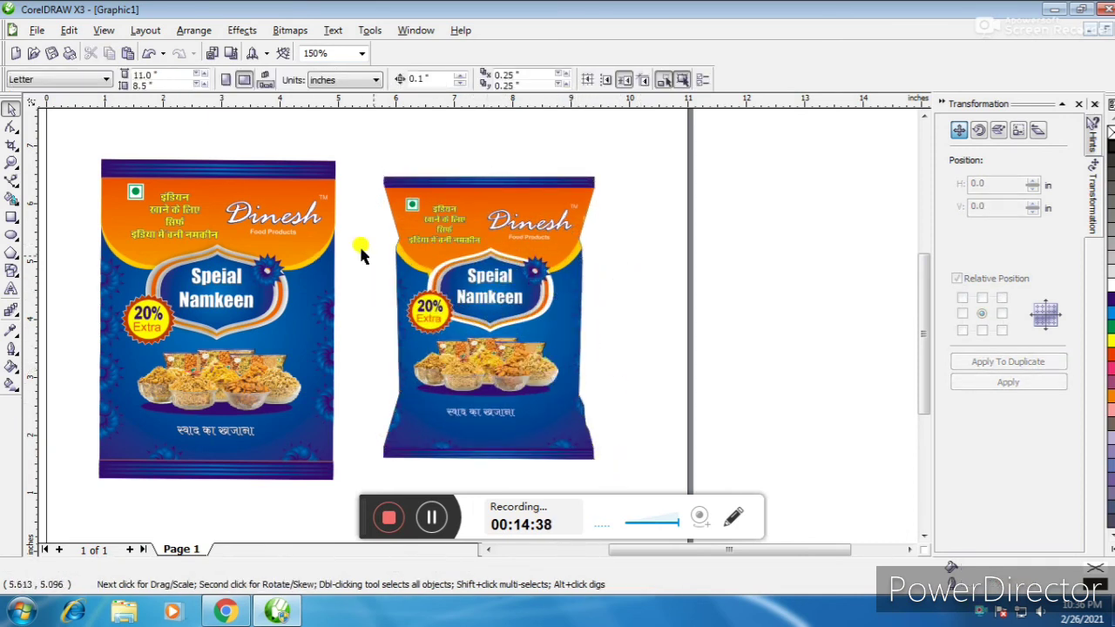